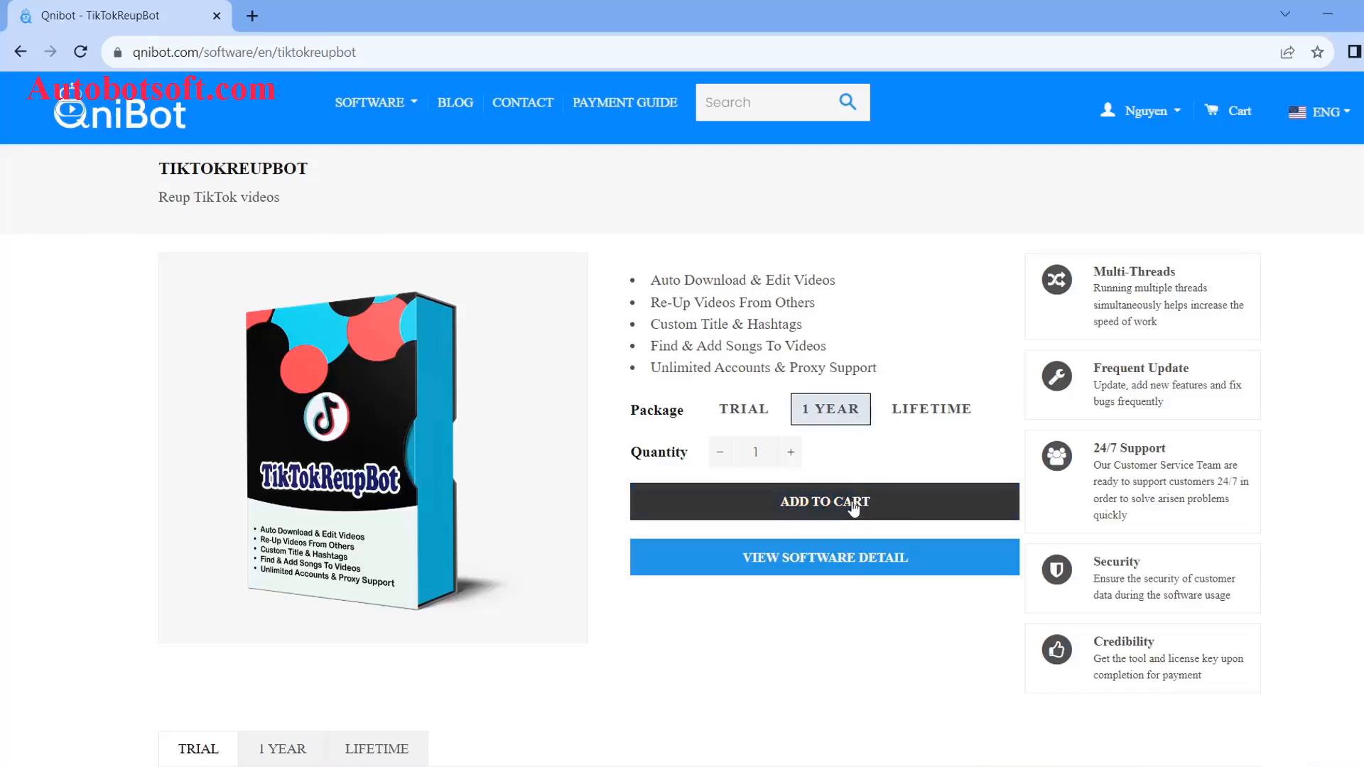
# Step: Add the TikTokReupBot 1 Year package to the cart and check its $300.00 total
pyautogui.click(859, 505)
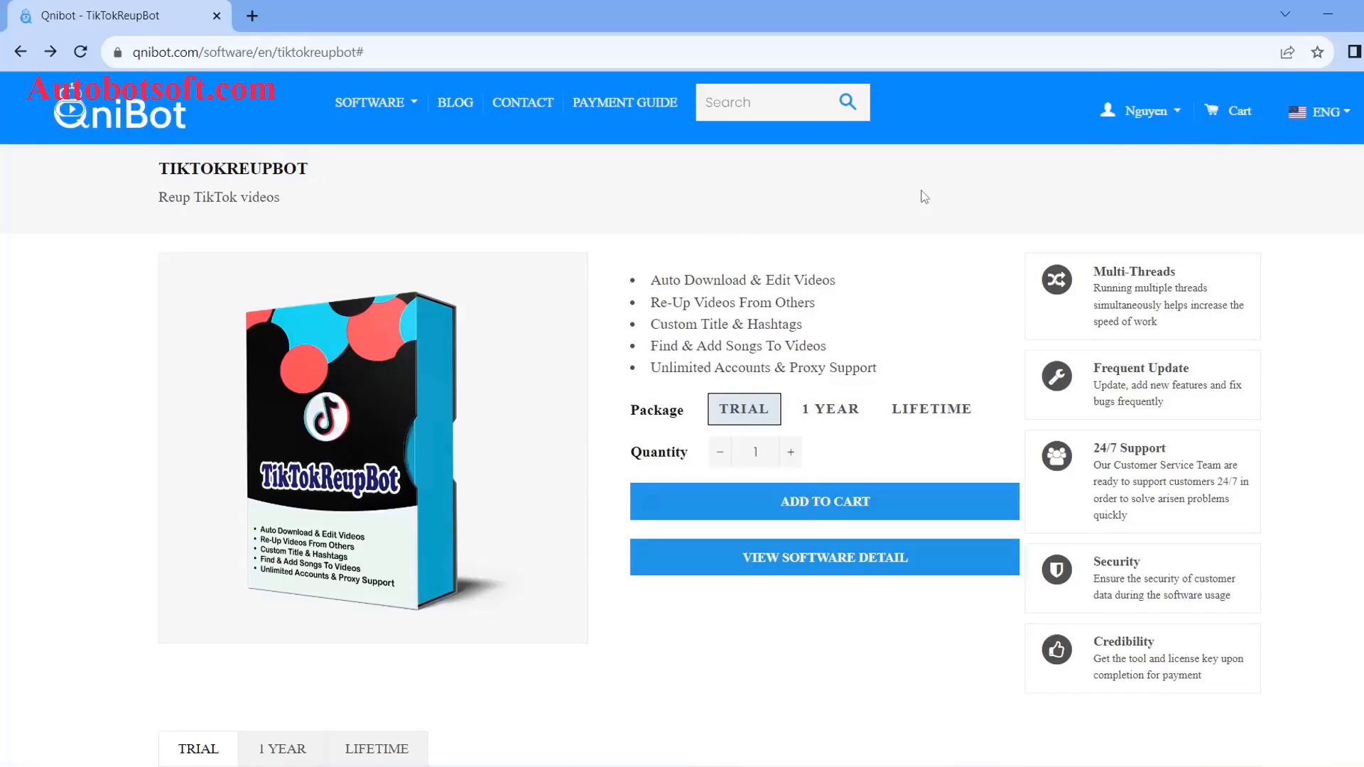
pyautogui.click(1229, 116)
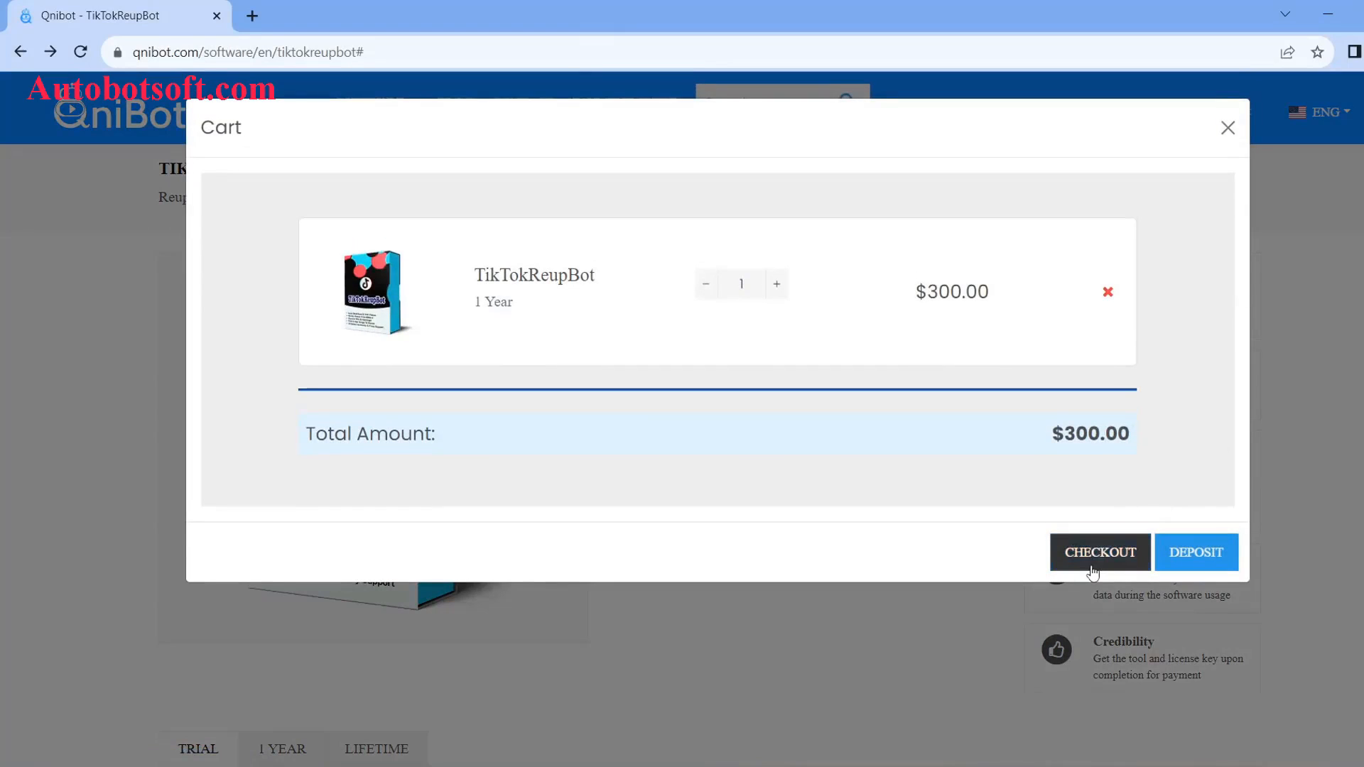
pyautogui.click(1099, 554)
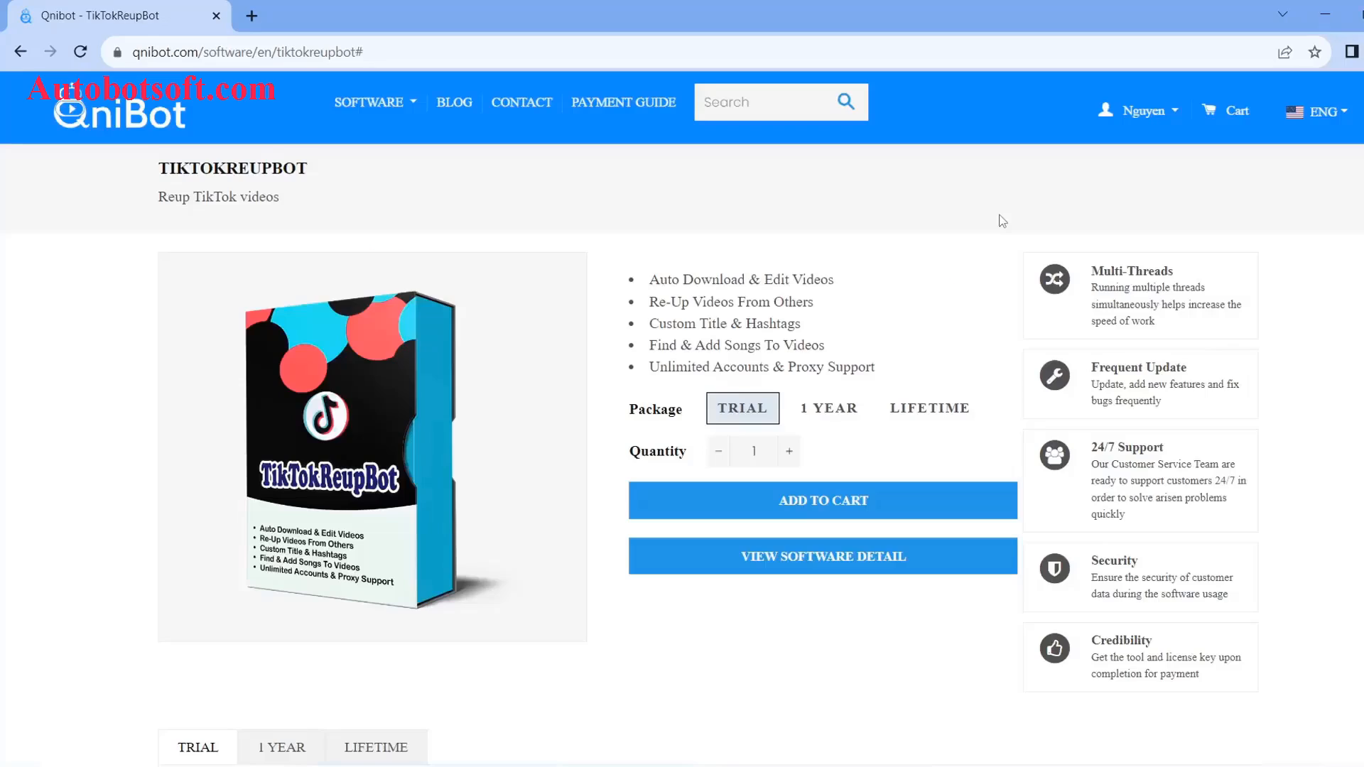
pyautogui.click(1174, 119)
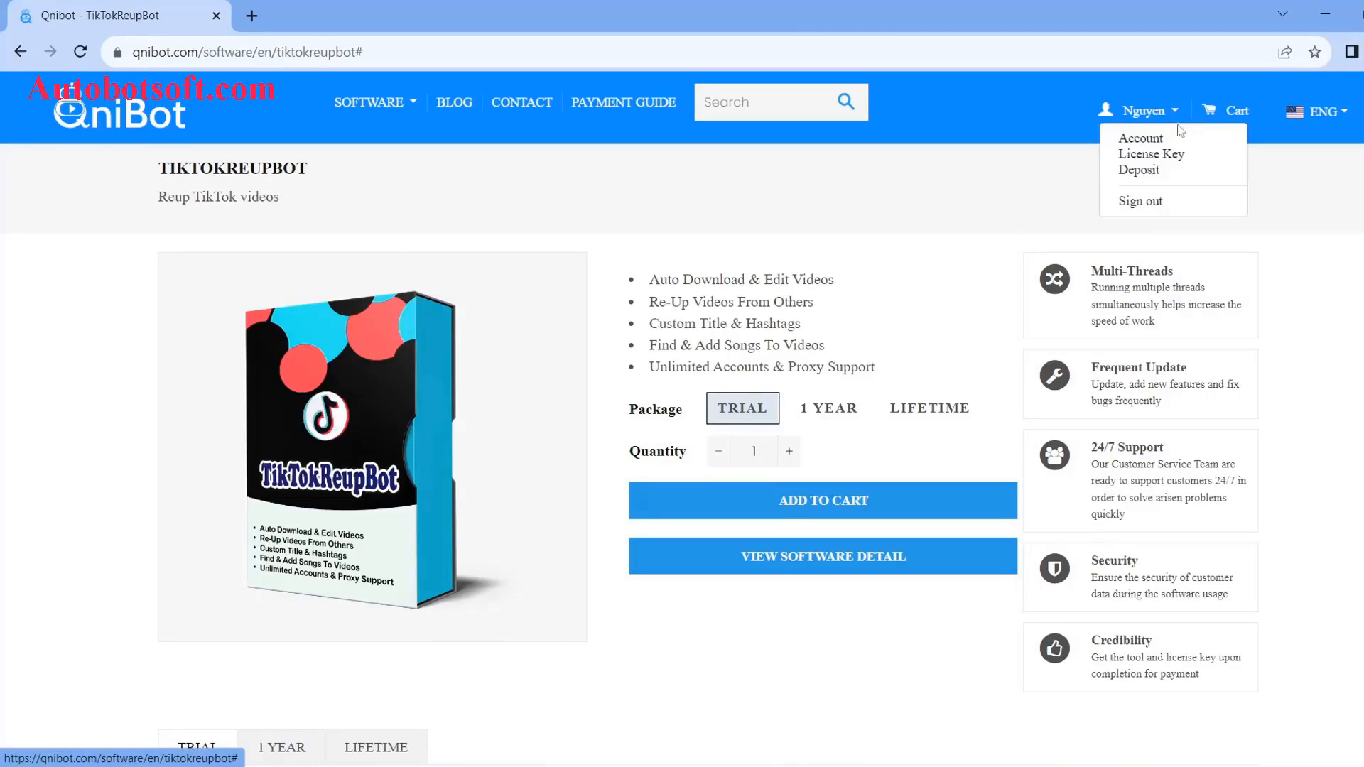
# Step: In the License Key list, select the TikTokReupBot key and download the software
pyautogui.click(1168, 156)
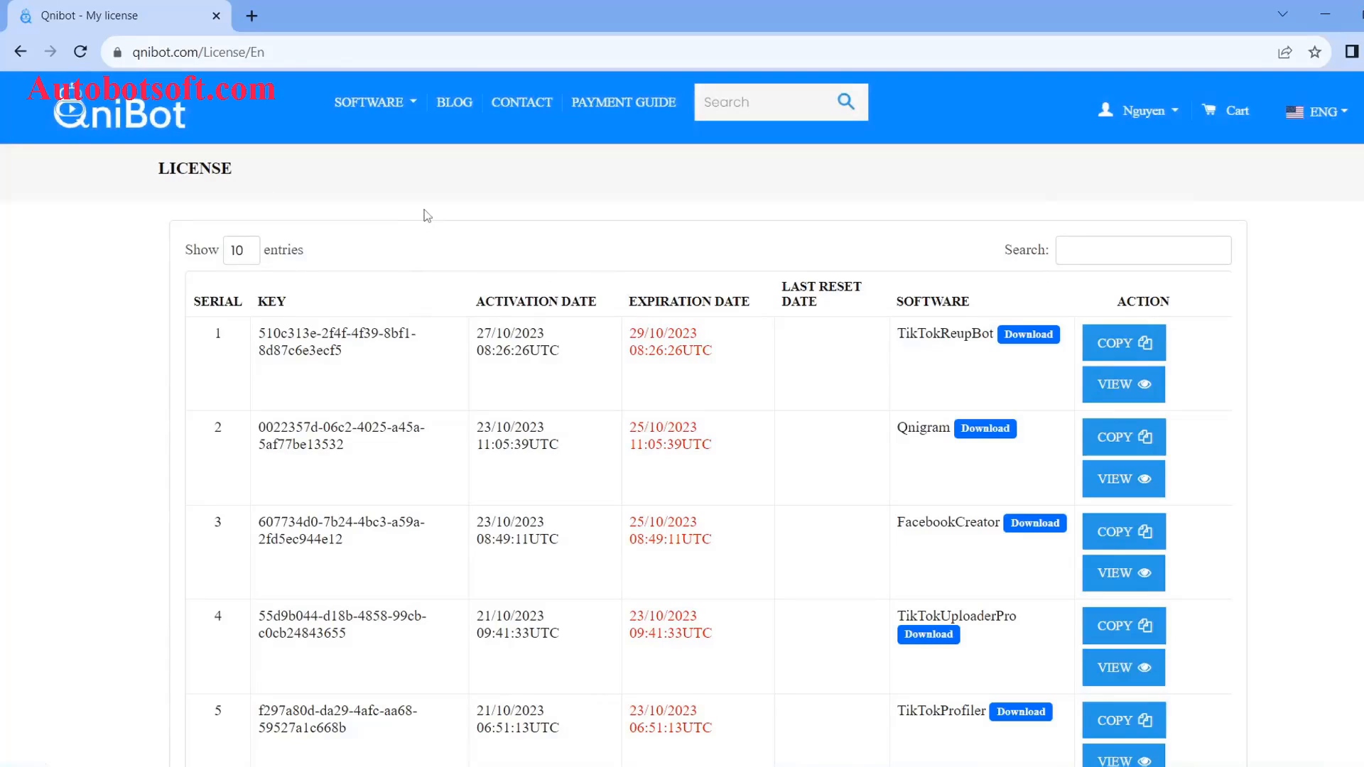
pyautogui.moveTo(366, 361); pyautogui.dragTo(258, 334)
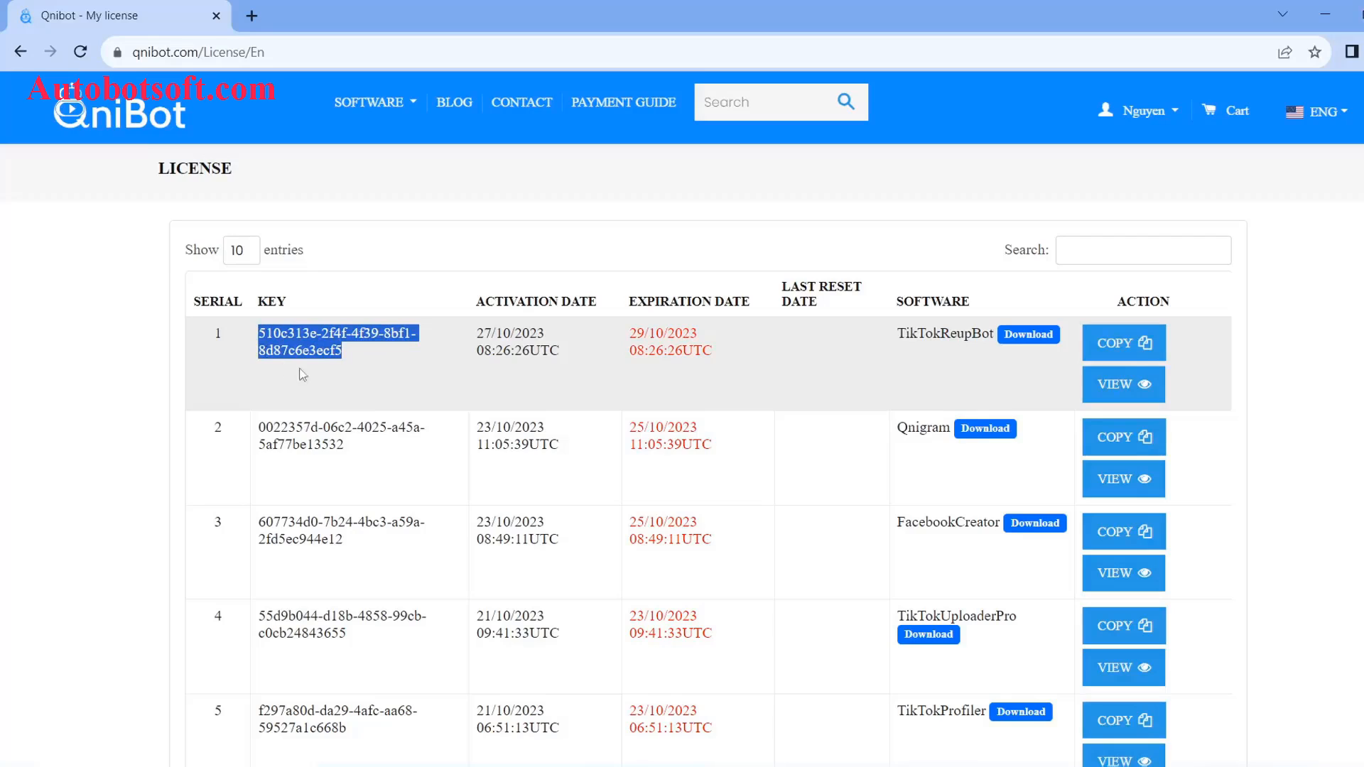
pyautogui.click(1026, 355)
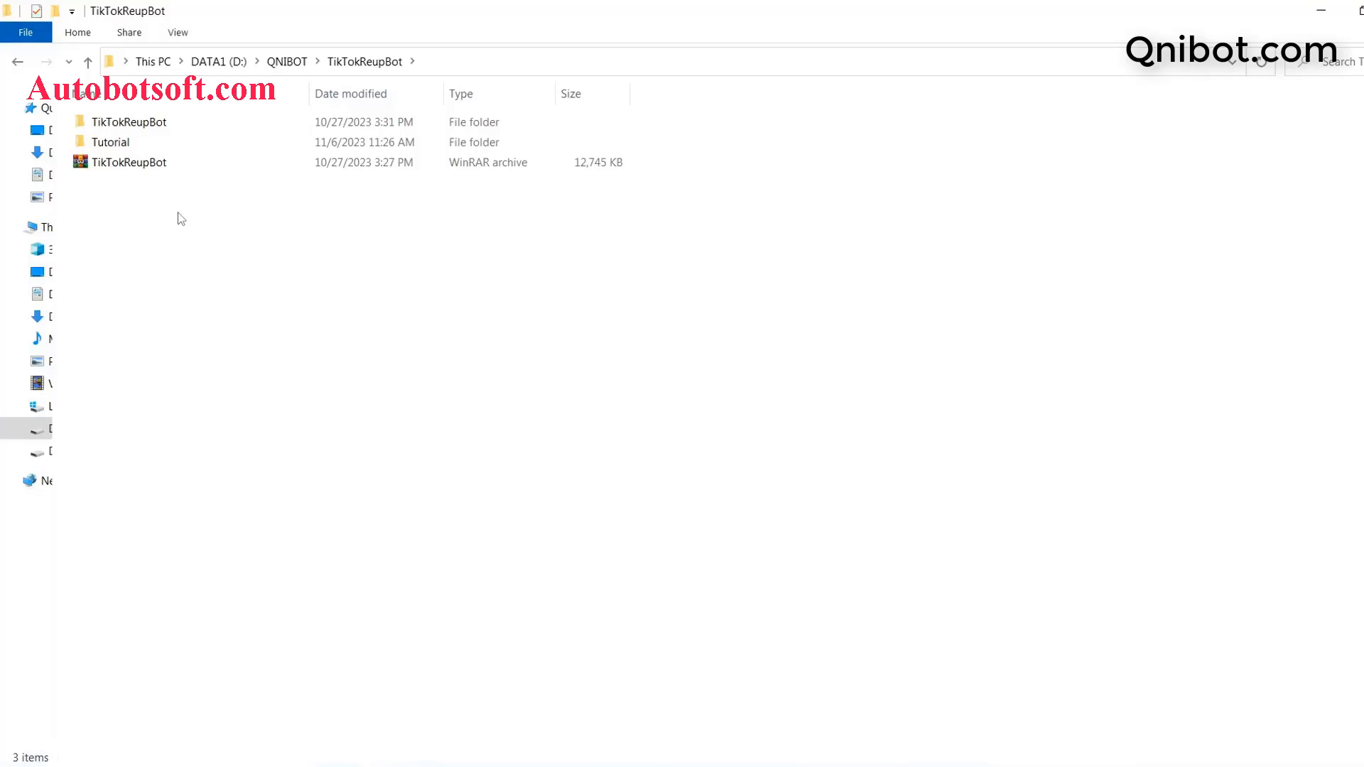
# Step: Extract the TikTokReupBot archive here and launch the TikTokReupBot application from its folder
pyautogui.click(137, 168)
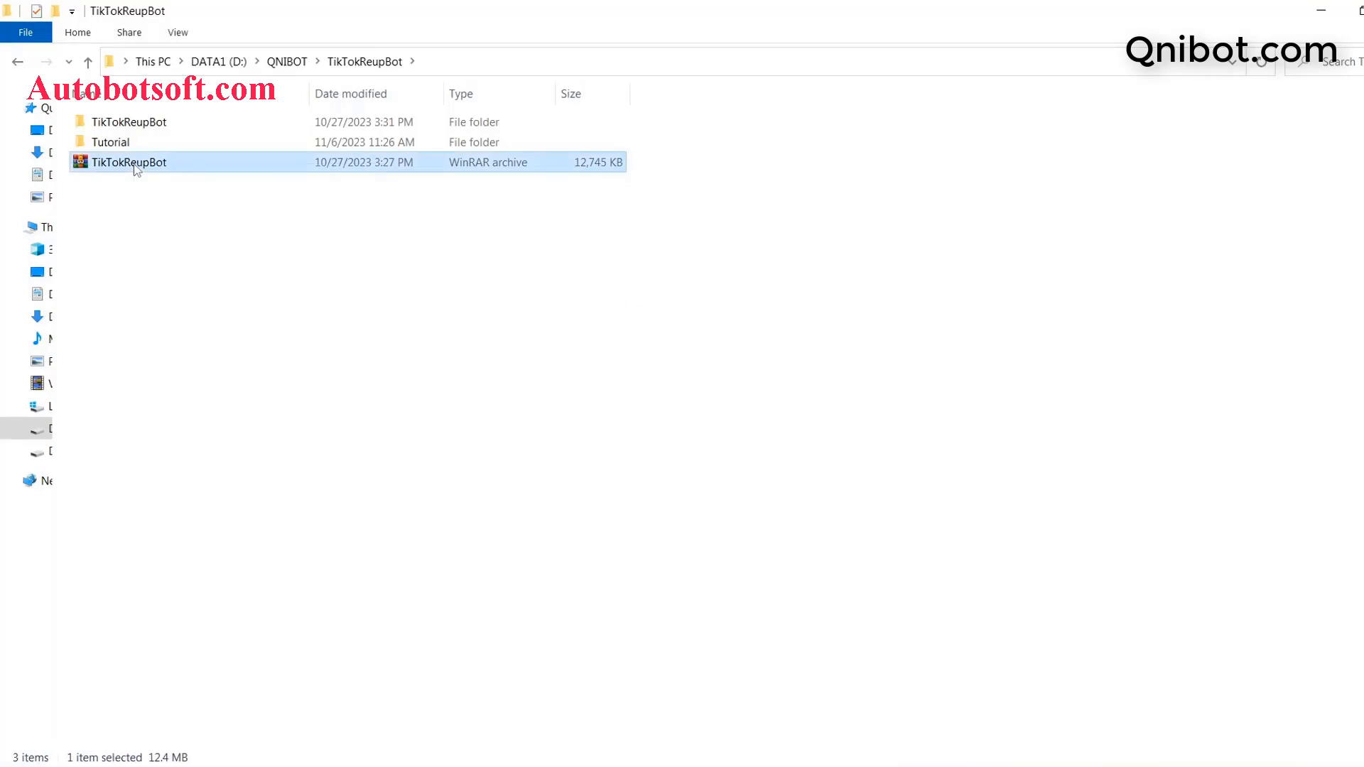
pyautogui.rightClick(137, 169)
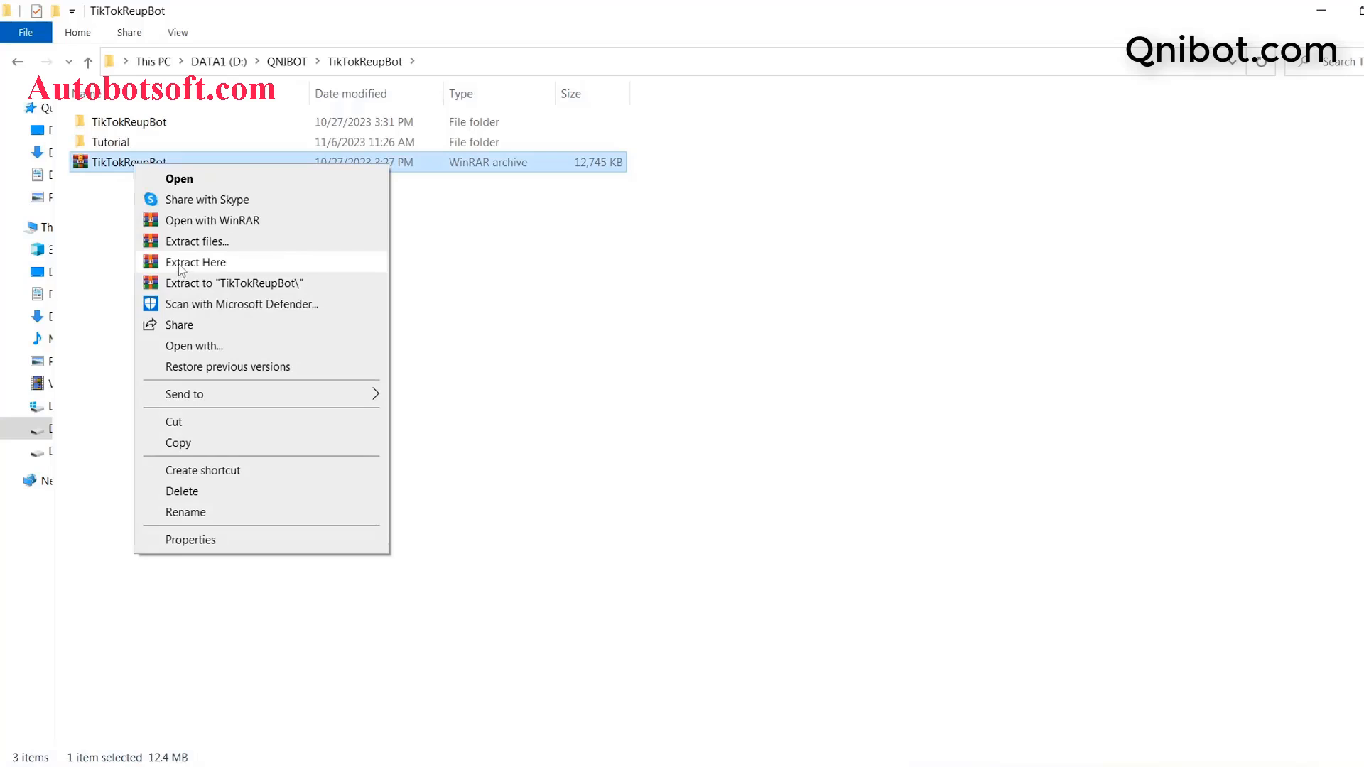
pyautogui.click(116, 190)
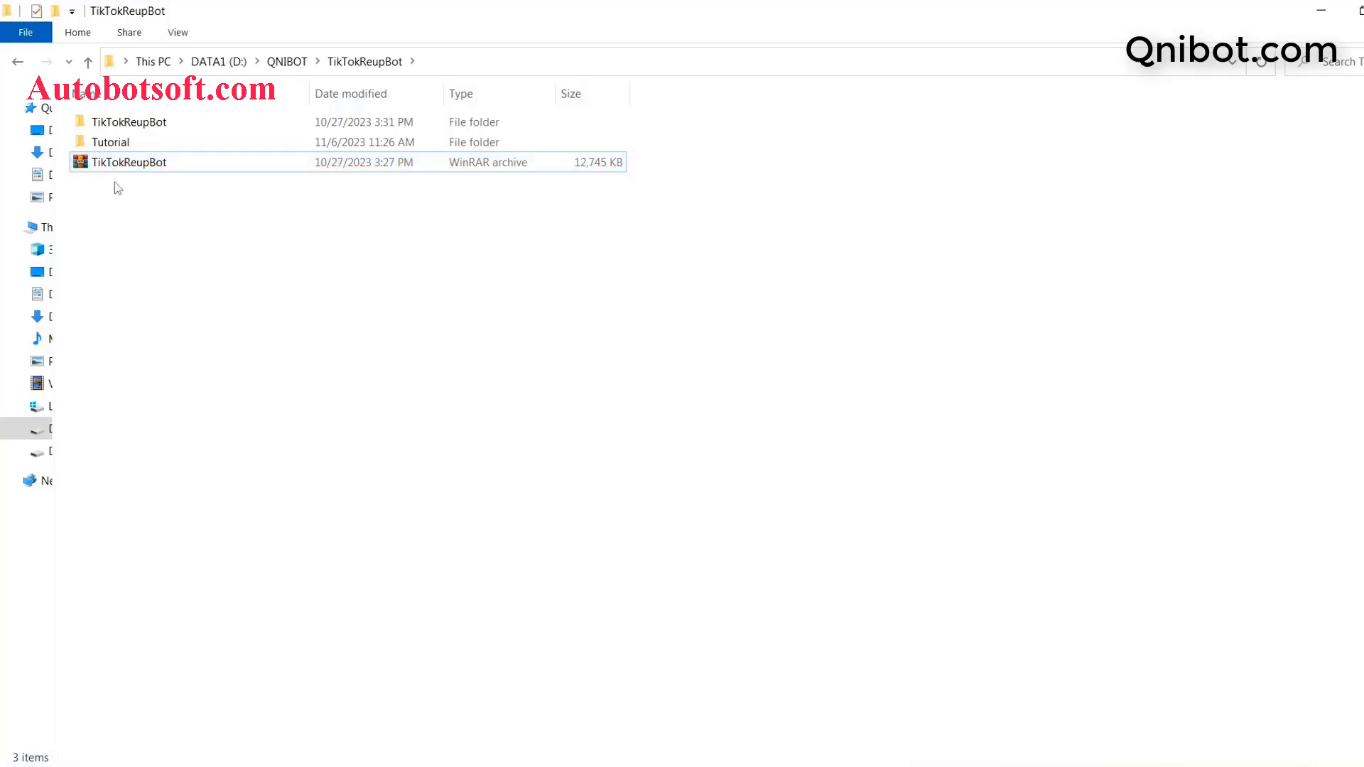
pyautogui.doubleClick(128, 125)
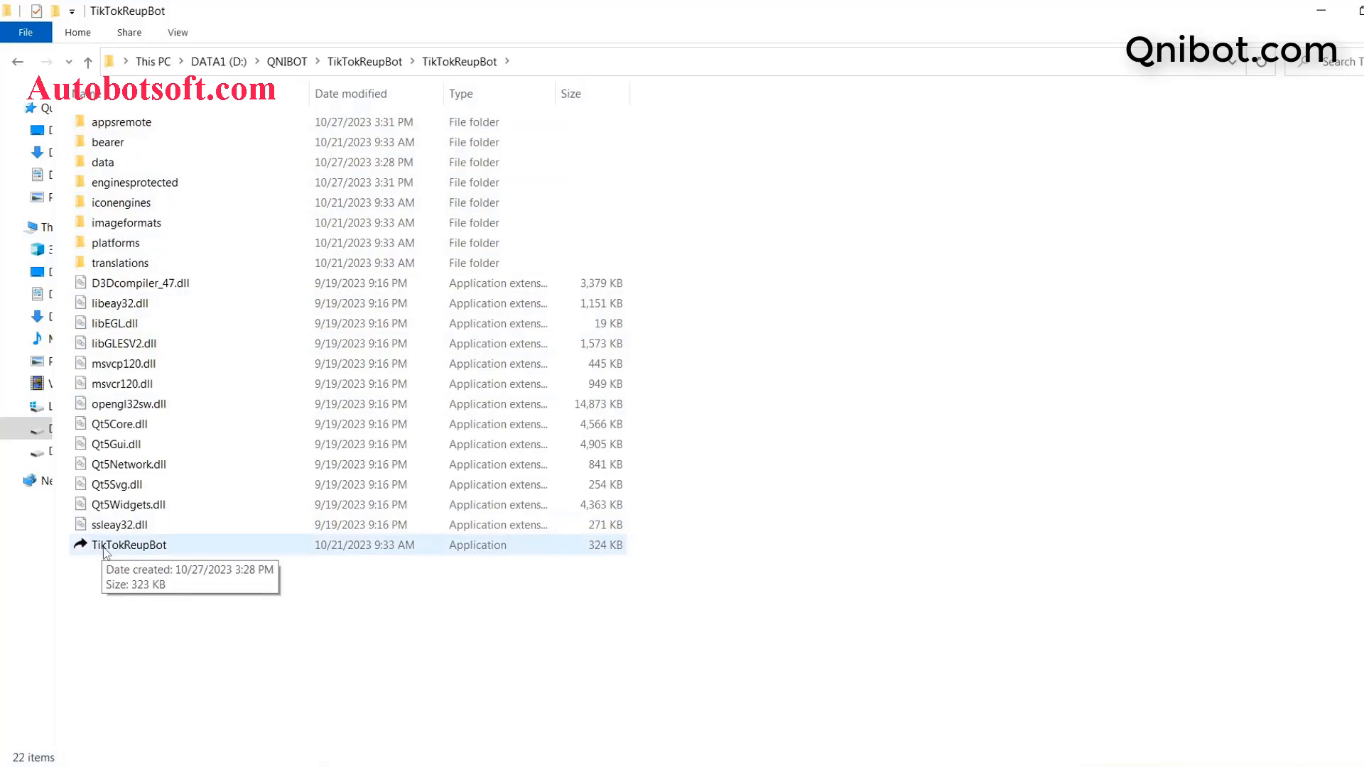
pyautogui.doubleClick(161, 547)
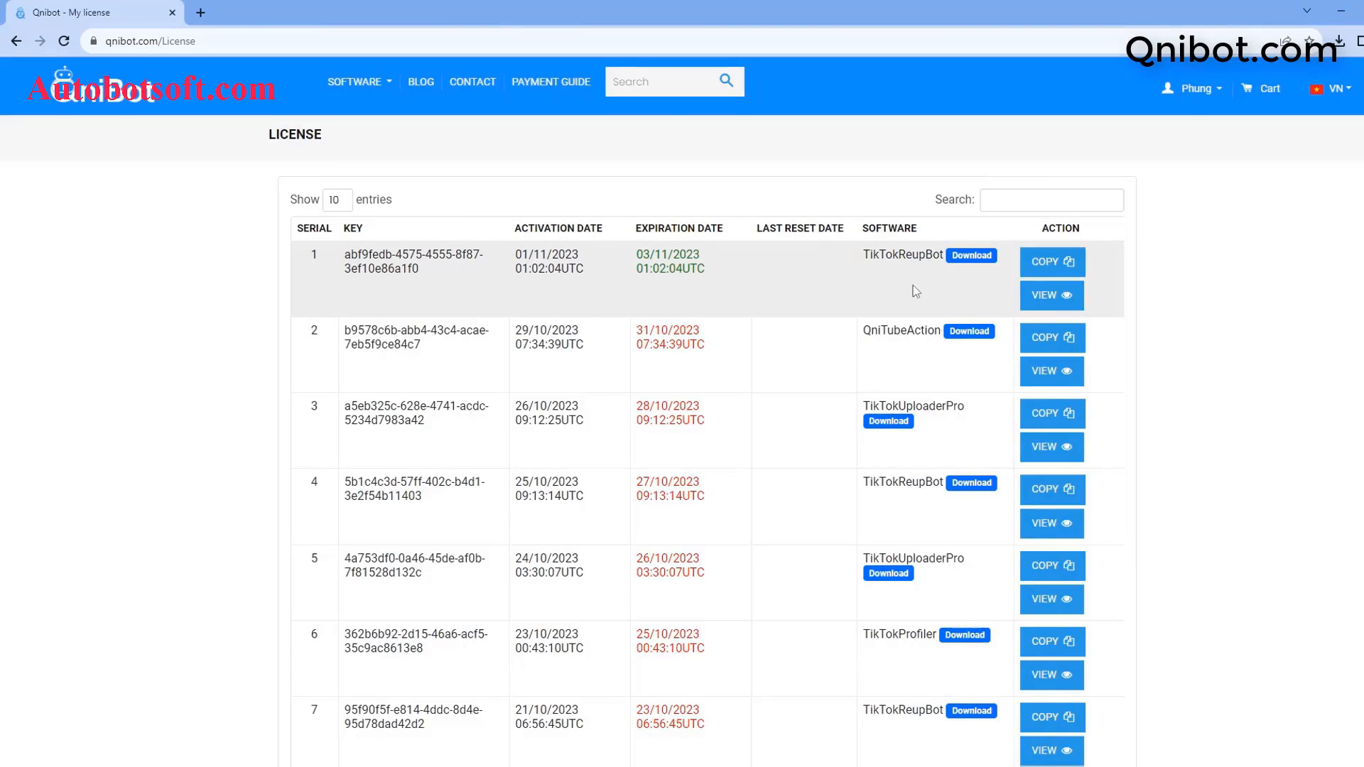
# Step: Copy the TikTokReupBot license key from the license page
pyautogui.click(1038, 263)
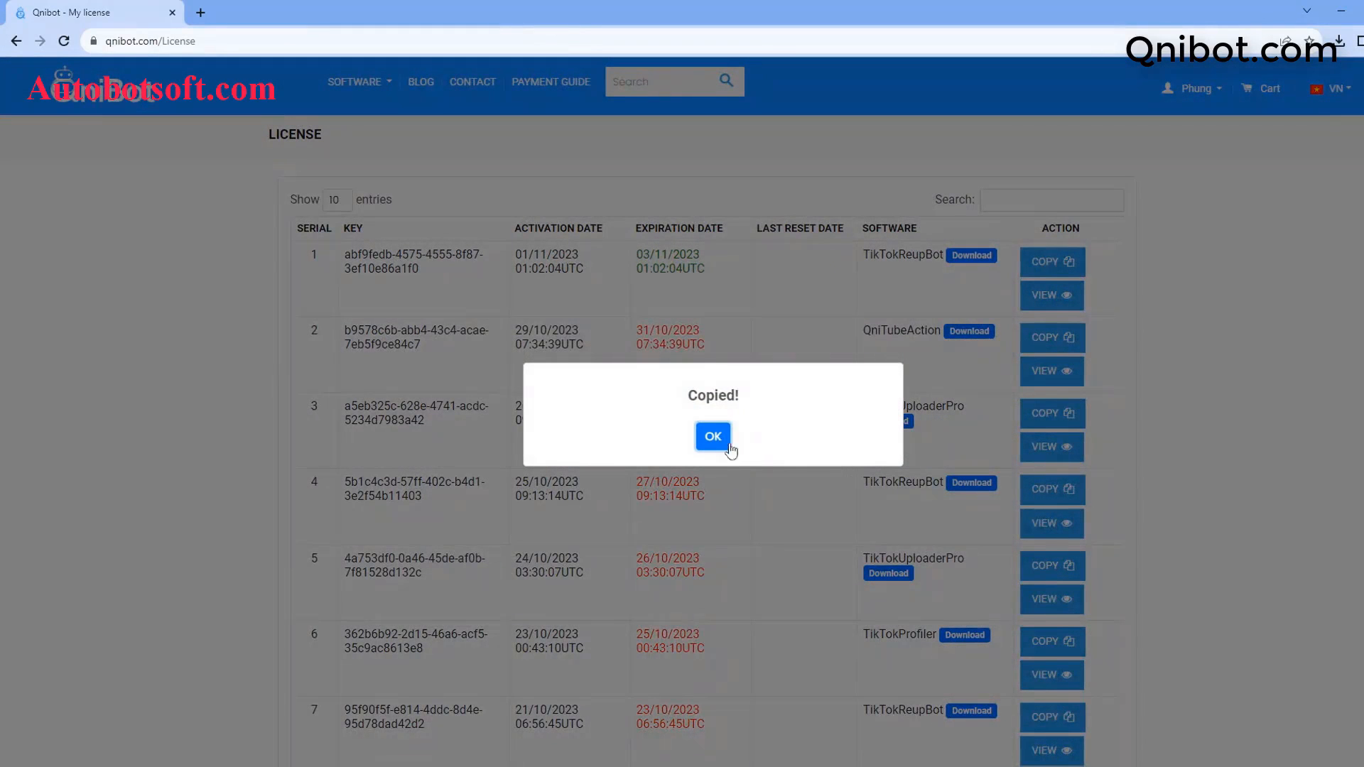
pyautogui.click(715, 437)
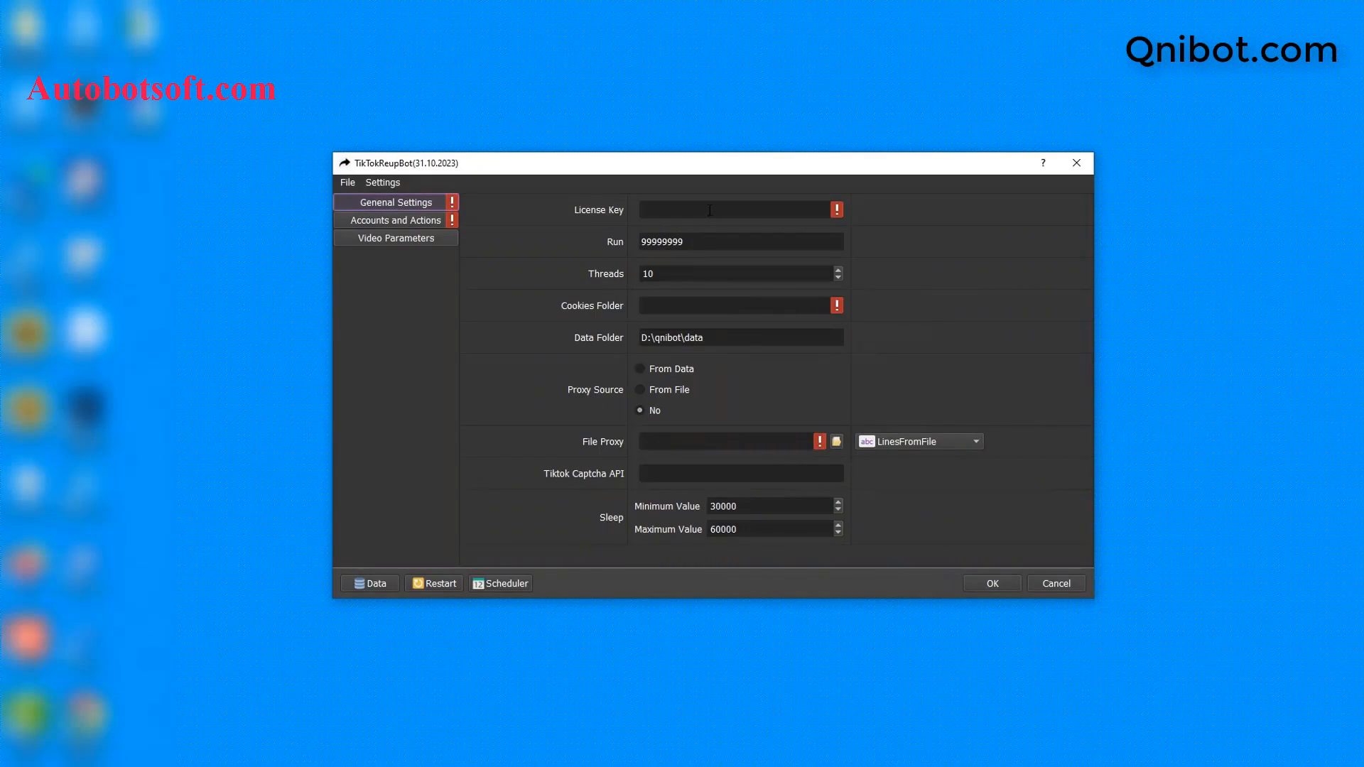
pyautogui.click(709, 211)
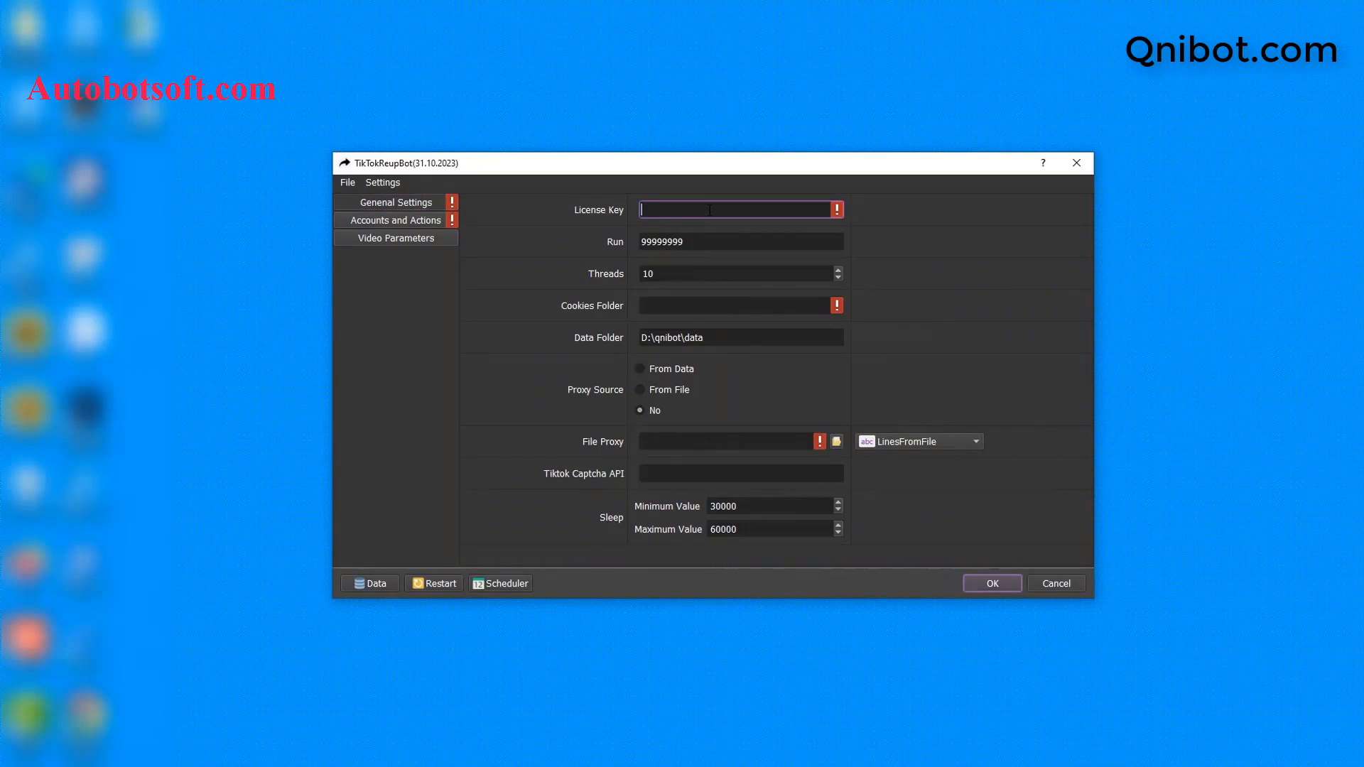
# Step: Paste the license key into General Settings and set Run to 100 and Threads to 3
pyautogui.hotkey('ctrl', 'v')
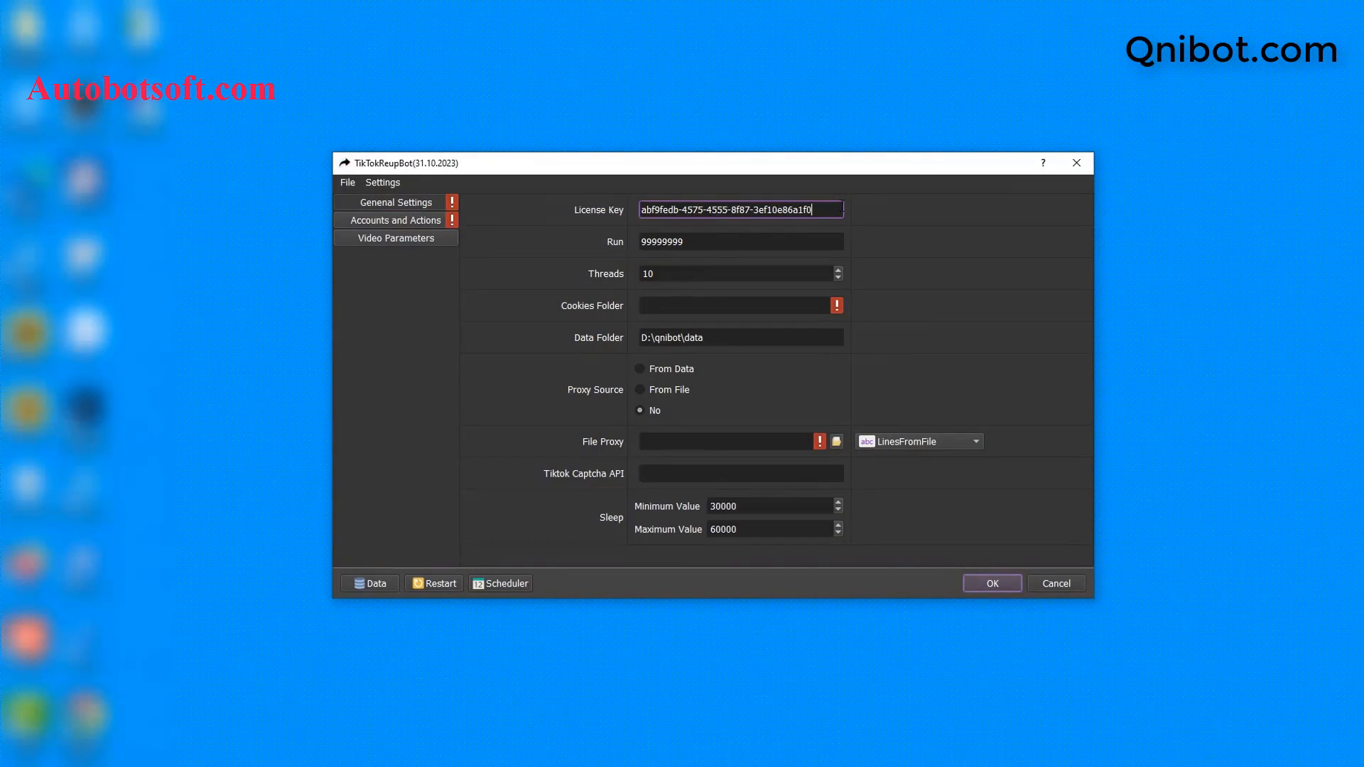
pyautogui.click(776, 240)
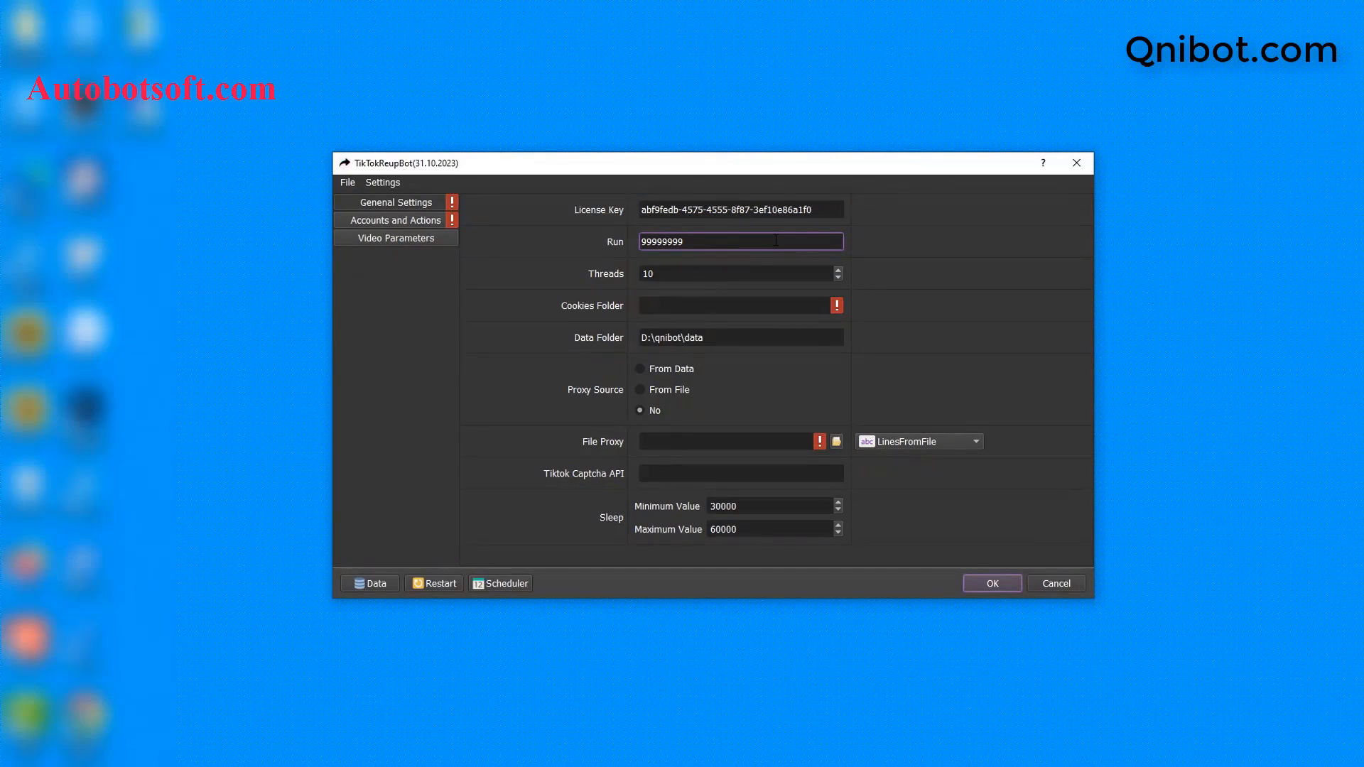
pyautogui.hotkey('ctrl', 'a')
pyautogui.press('BackSpace')
pyautogui.write('100')
pyautogui.click(731, 274)
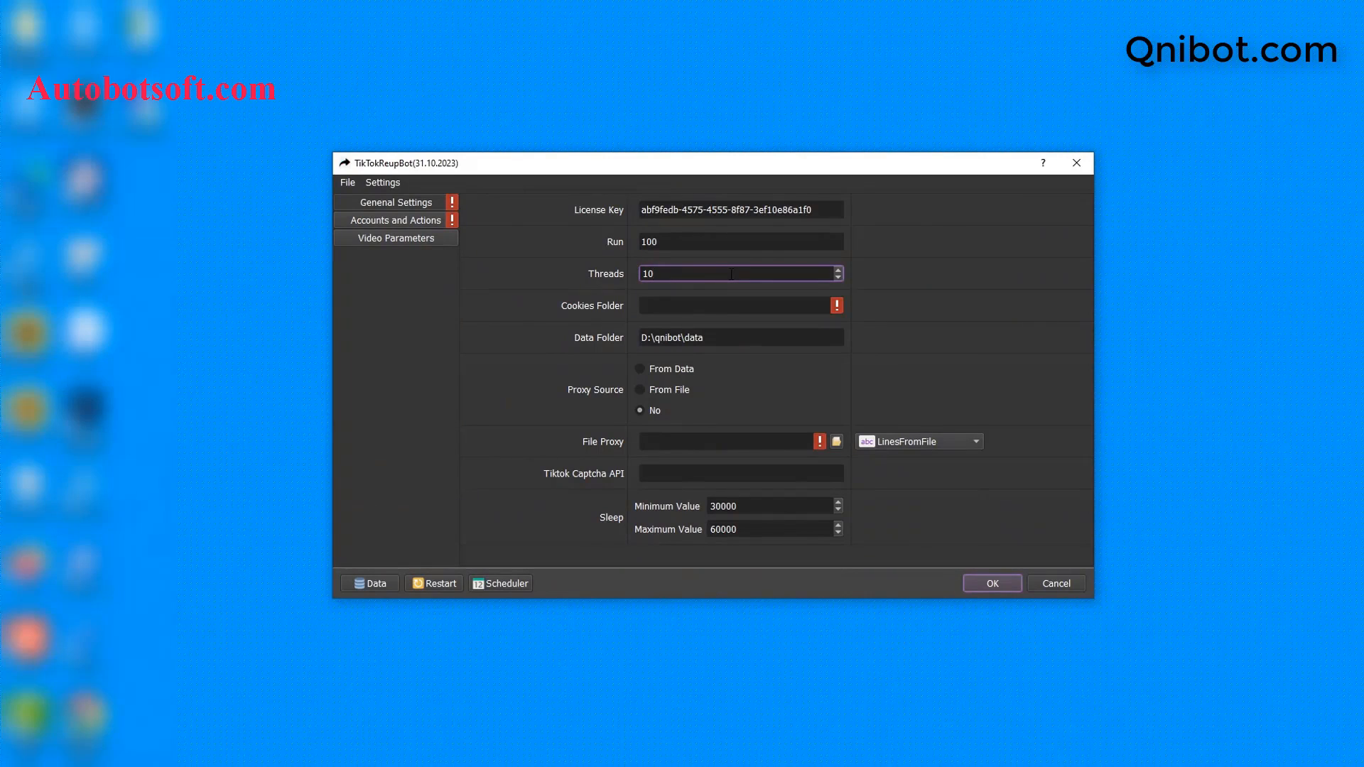
pyautogui.press('BackSpace')
pyautogui.press('BackSpace')
pyautogui.write('3')
pyautogui.press('Tab')
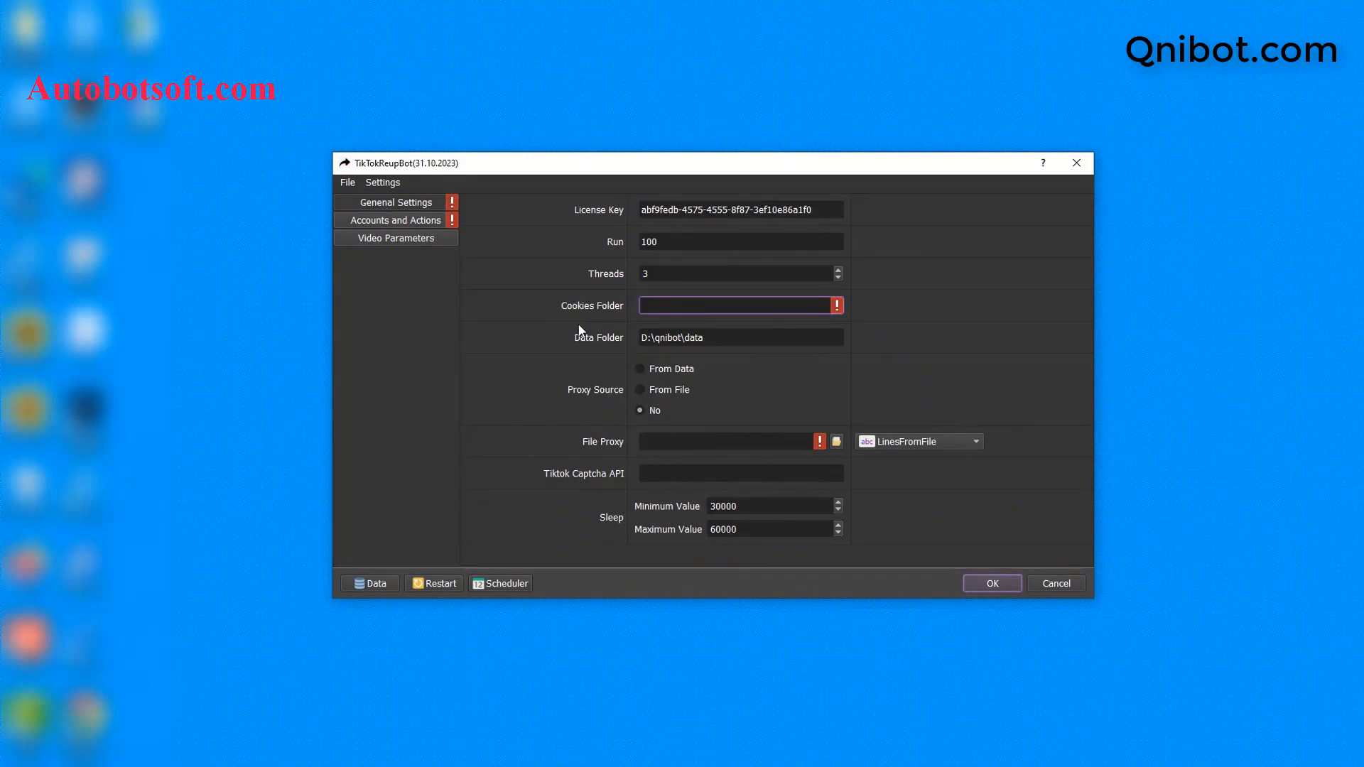
pyautogui.click(302, 763)
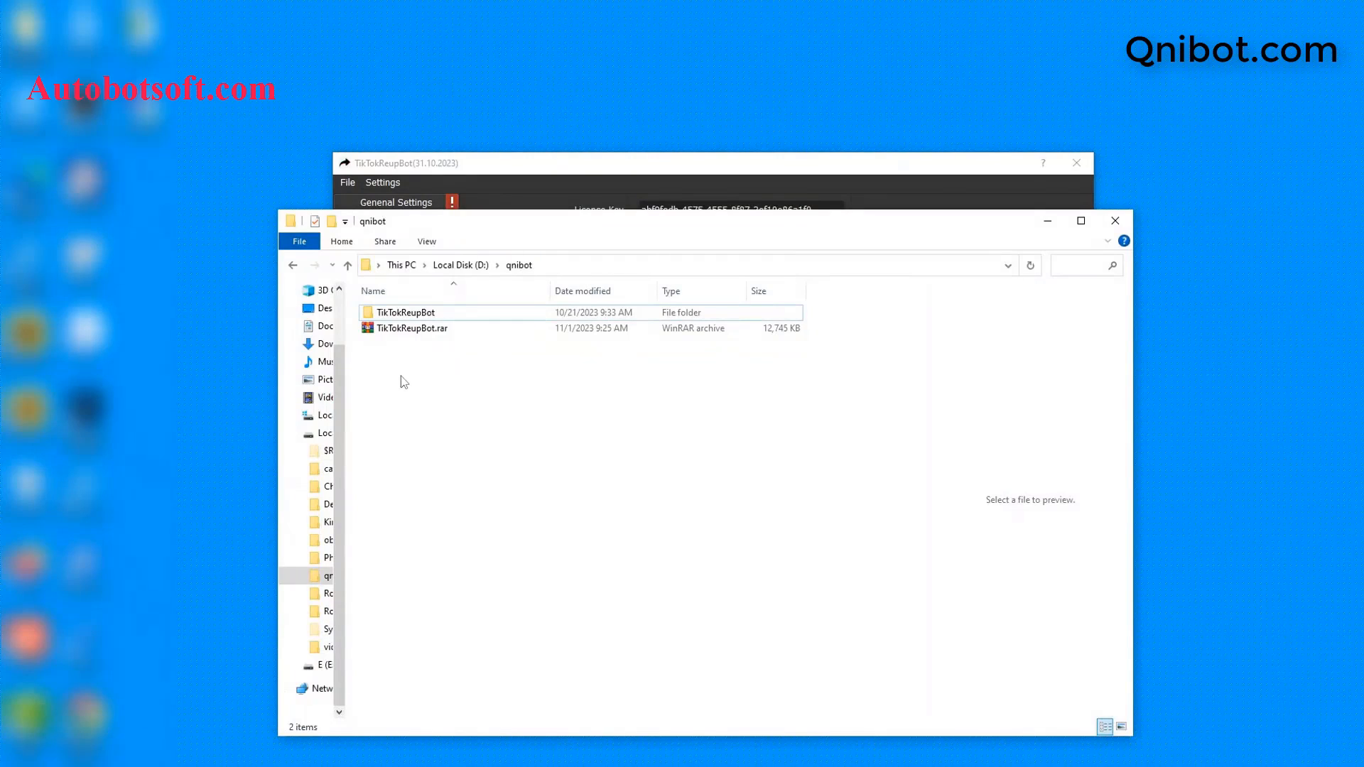
# Step: Create a cookies folder in D:\qnibot and copy its path D:\qnibot\cookies
pyautogui.rightClick(404, 382)
pyautogui.moveTo(471, 566)
pyautogui.click(603, 572)
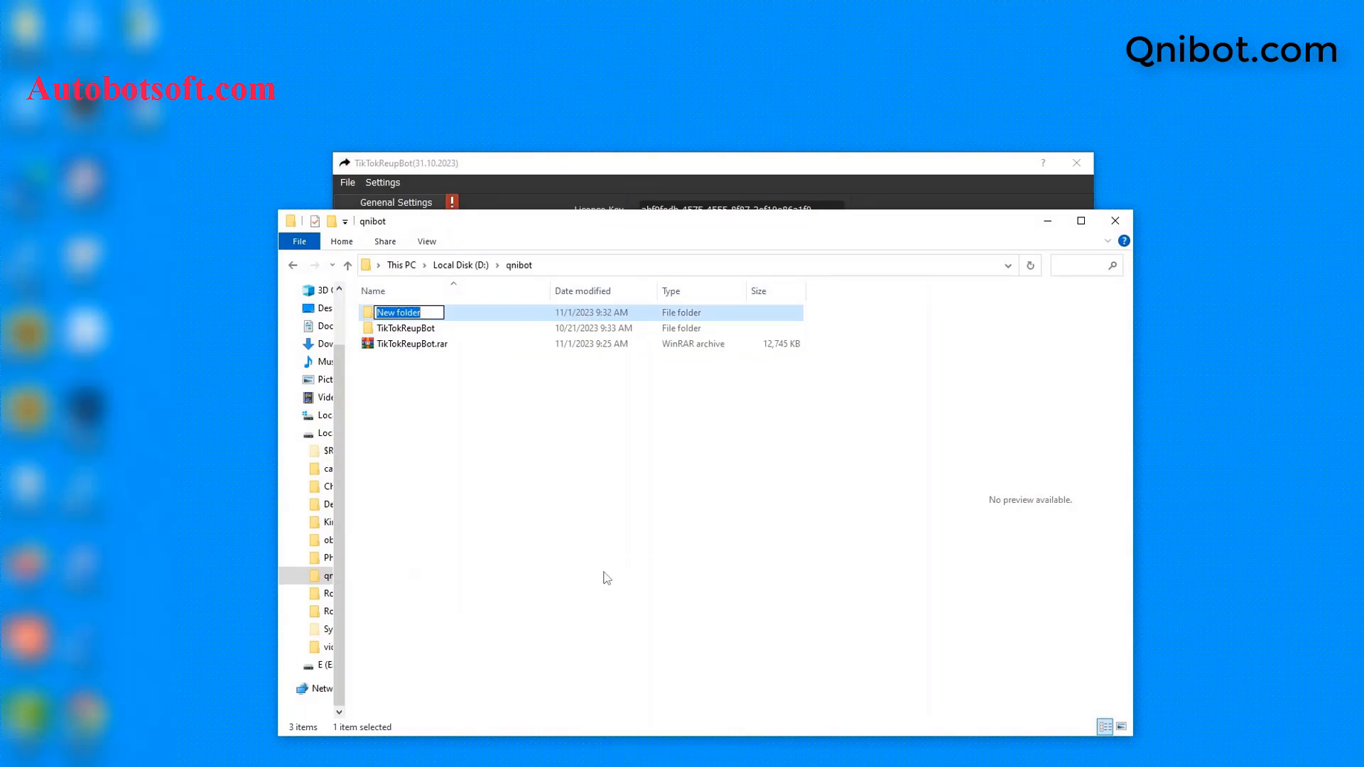
pyautogui.write('cookies')
pyautogui.press('Return')
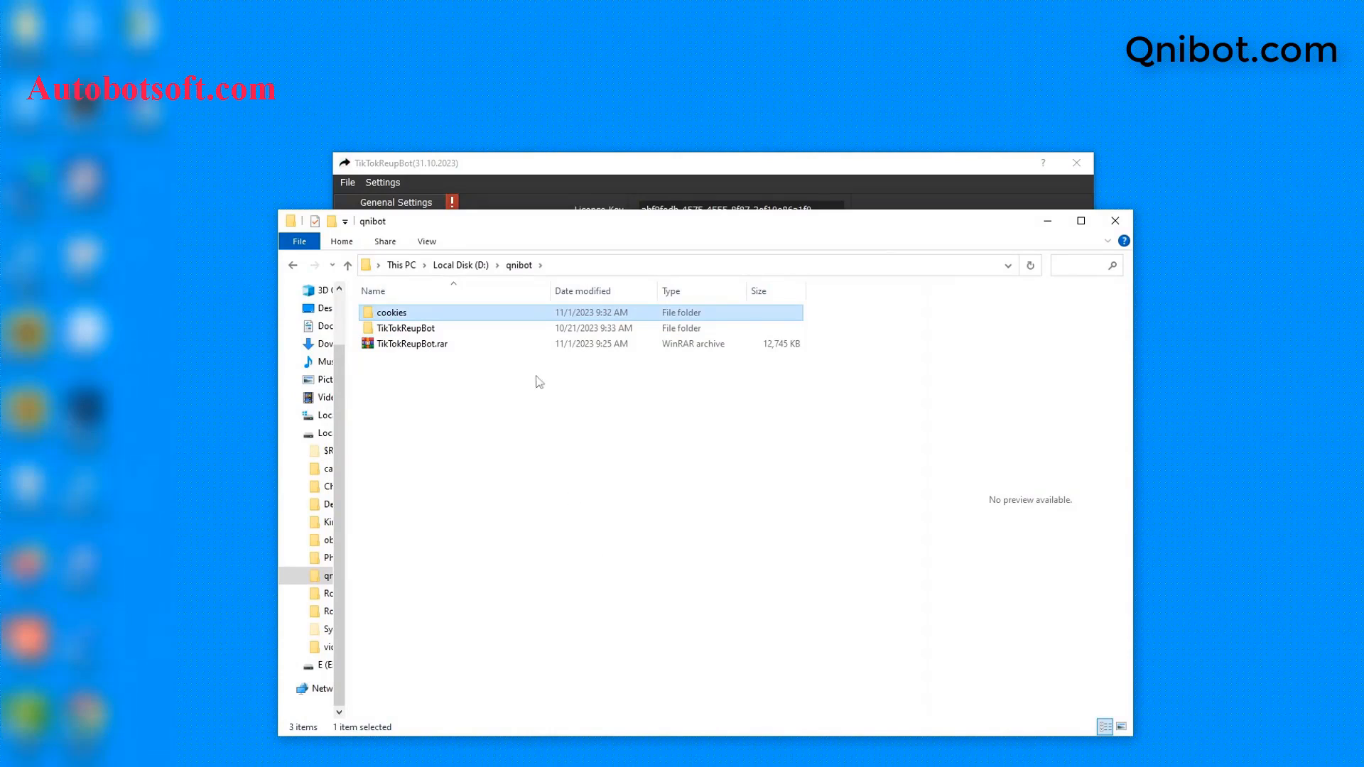
pyautogui.doubleClick(479, 318)
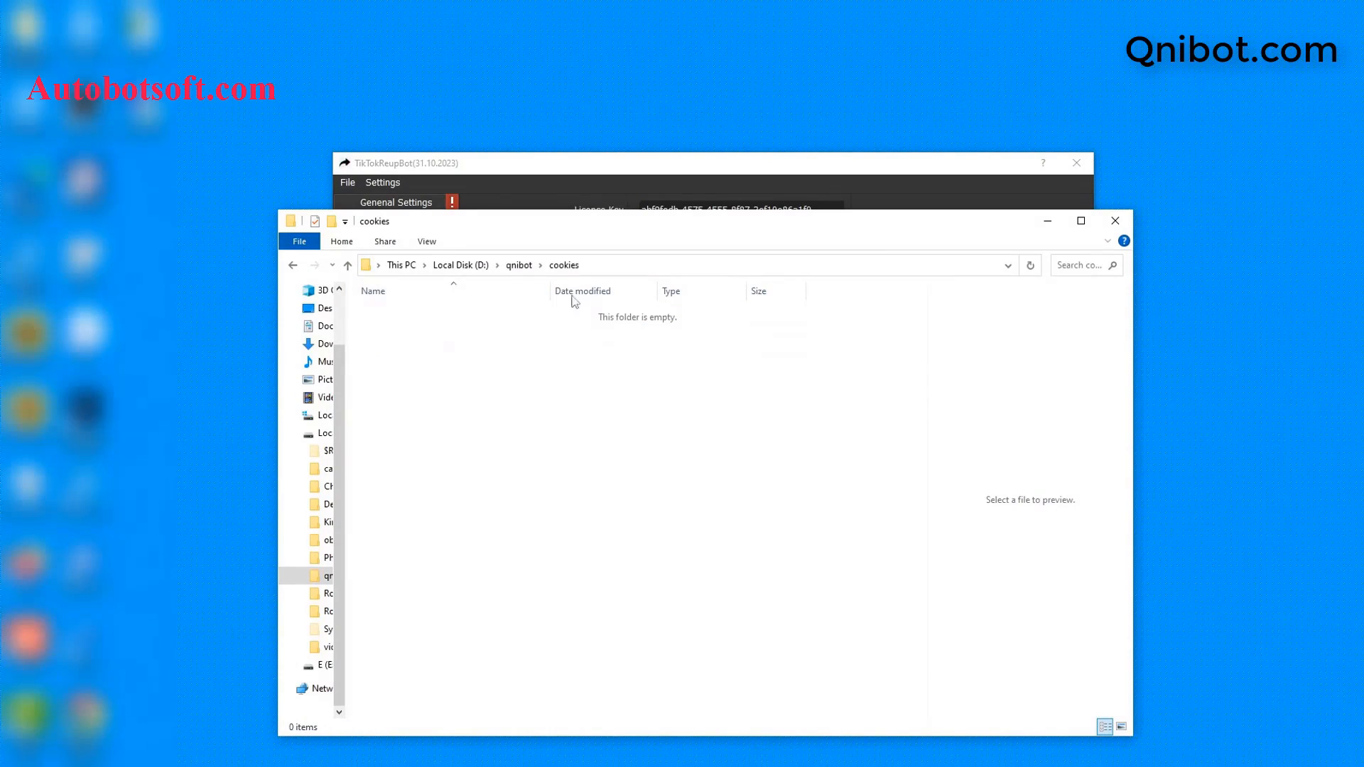
pyautogui.click(646, 266)
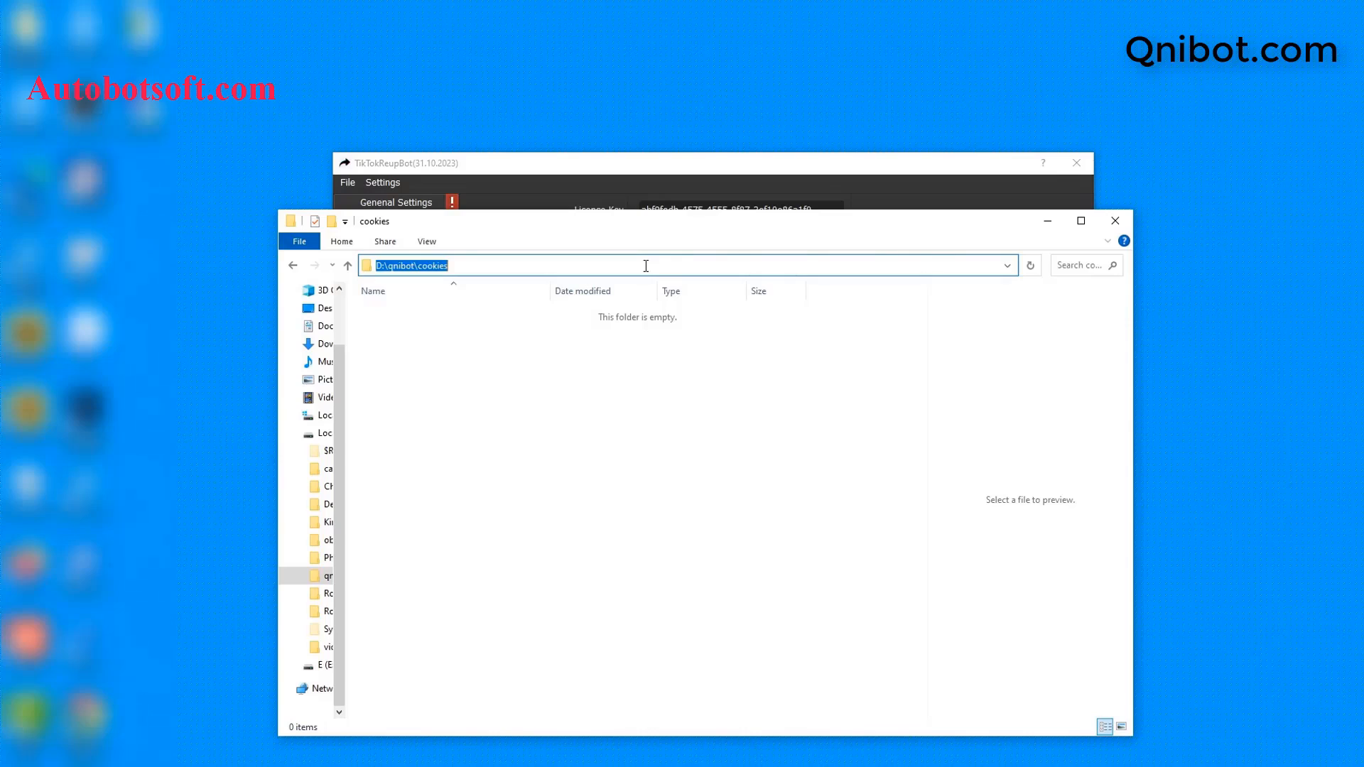
pyautogui.click(1047, 221)
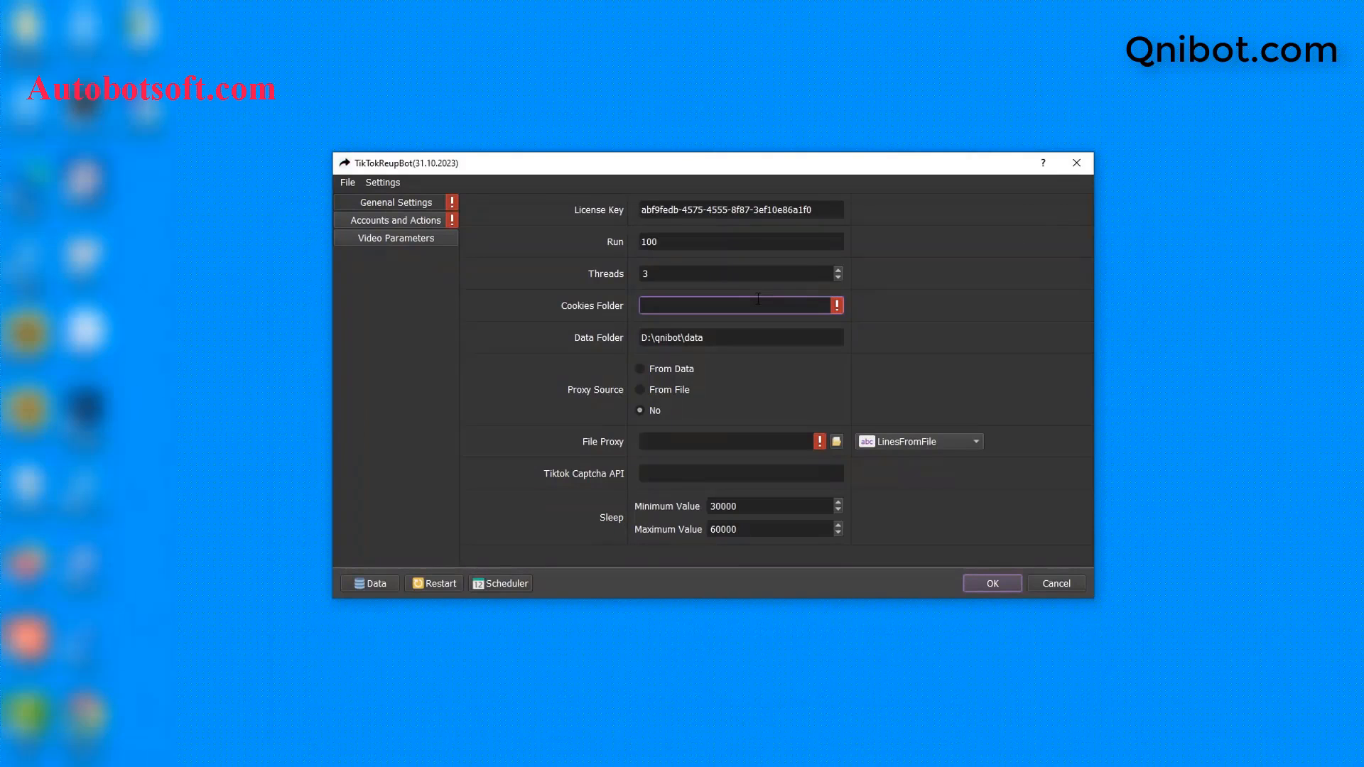
# Step: Paste D:\qnibot\cookies into the Cookies Folder field and check the Data Folder path
pyautogui.hotkey('ctrl', 'v')
pyautogui.click(743, 342)
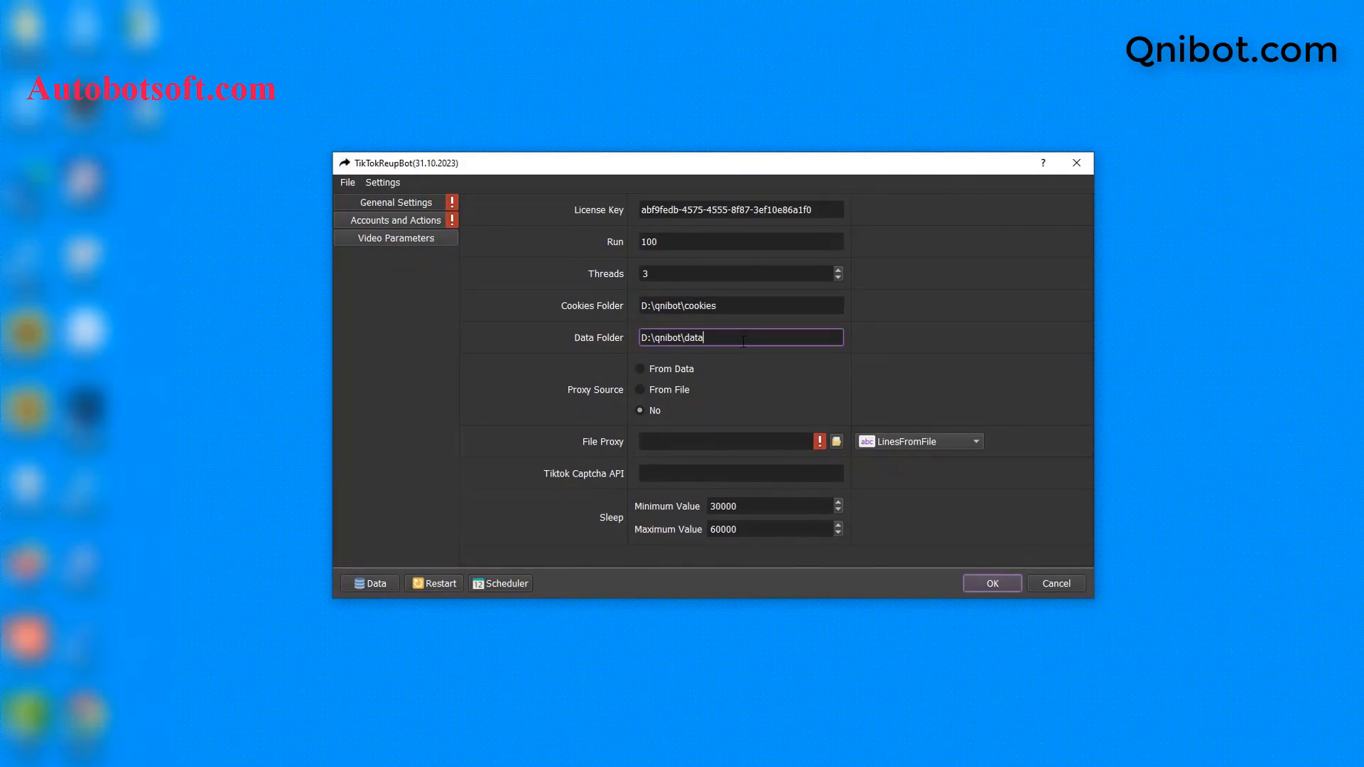
pyautogui.click(364, 765)
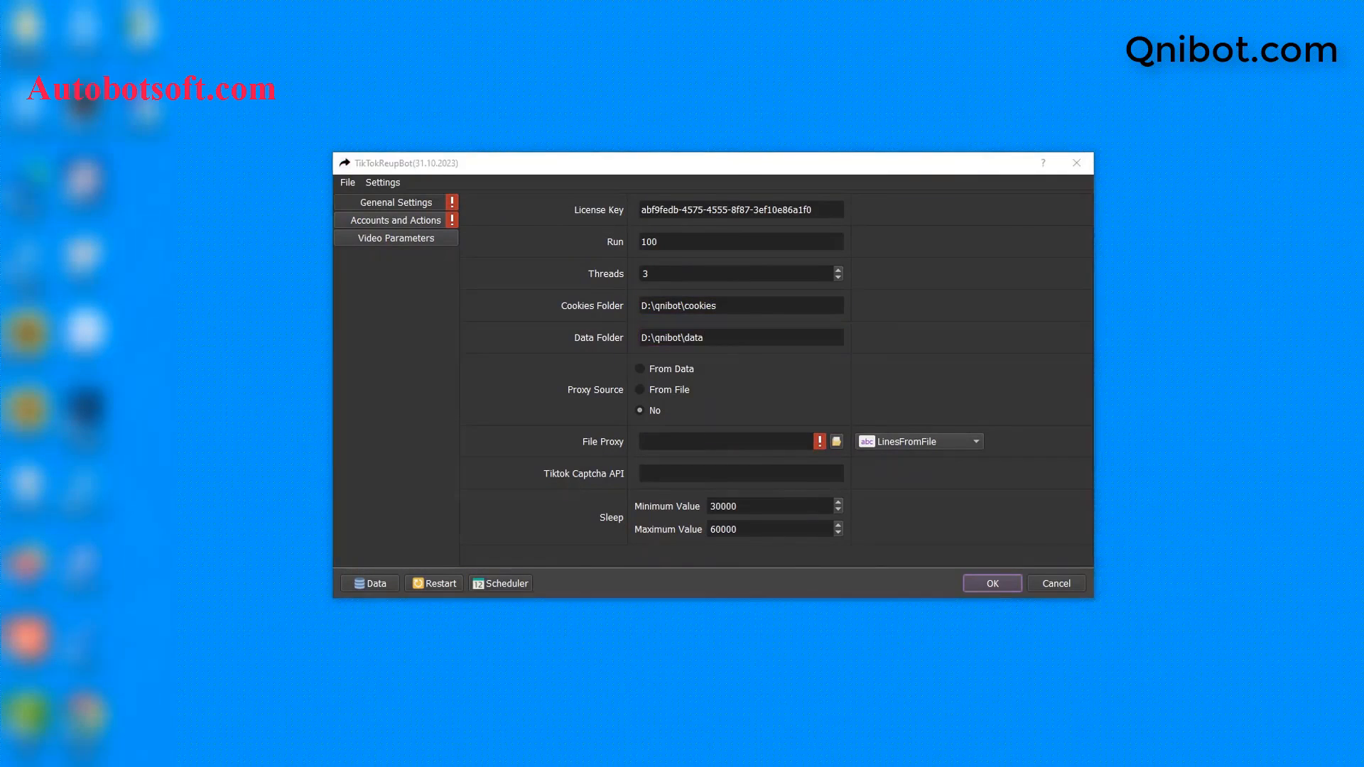
# Step: Create a data folder in D:\qnibot and copy its path D:\qnibot\data
pyautogui.click(348, 265)
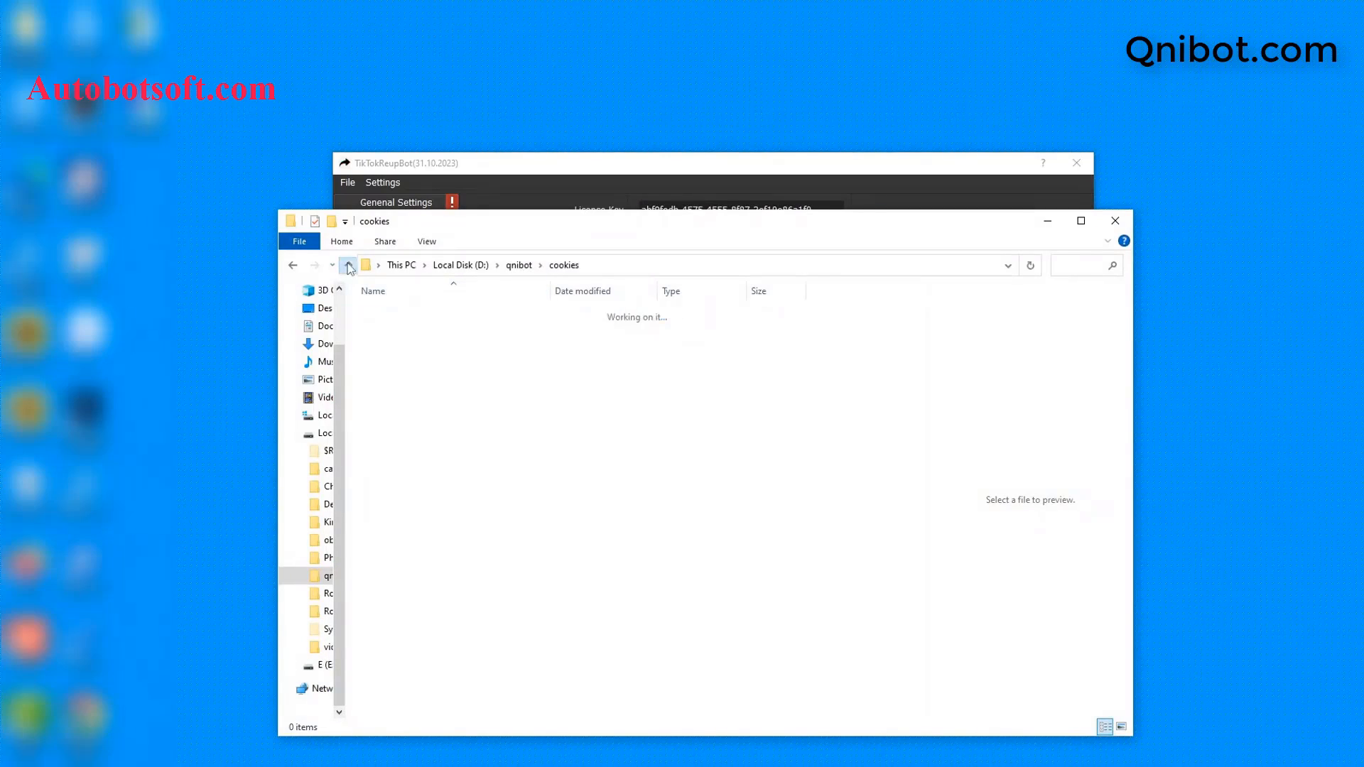
pyautogui.rightClick(398, 382)
pyautogui.moveTo(447, 580)
pyautogui.click(641, 354)
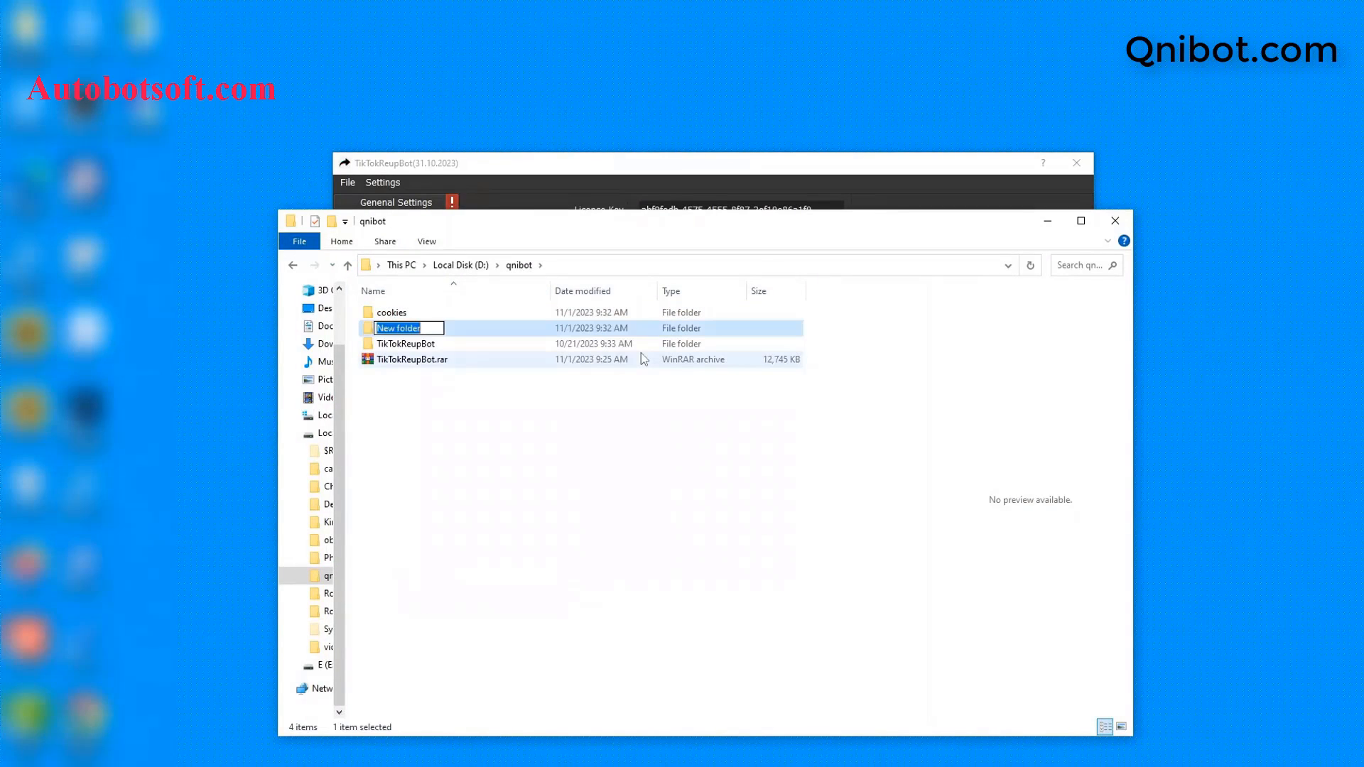
pyautogui.write('dtaa')
pyautogui.press('BackSpace')
pyautogui.press('BackSpace')
pyautogui.press('BackSpace')
pyautogui.write('ata')
pyautogui.press('Return')
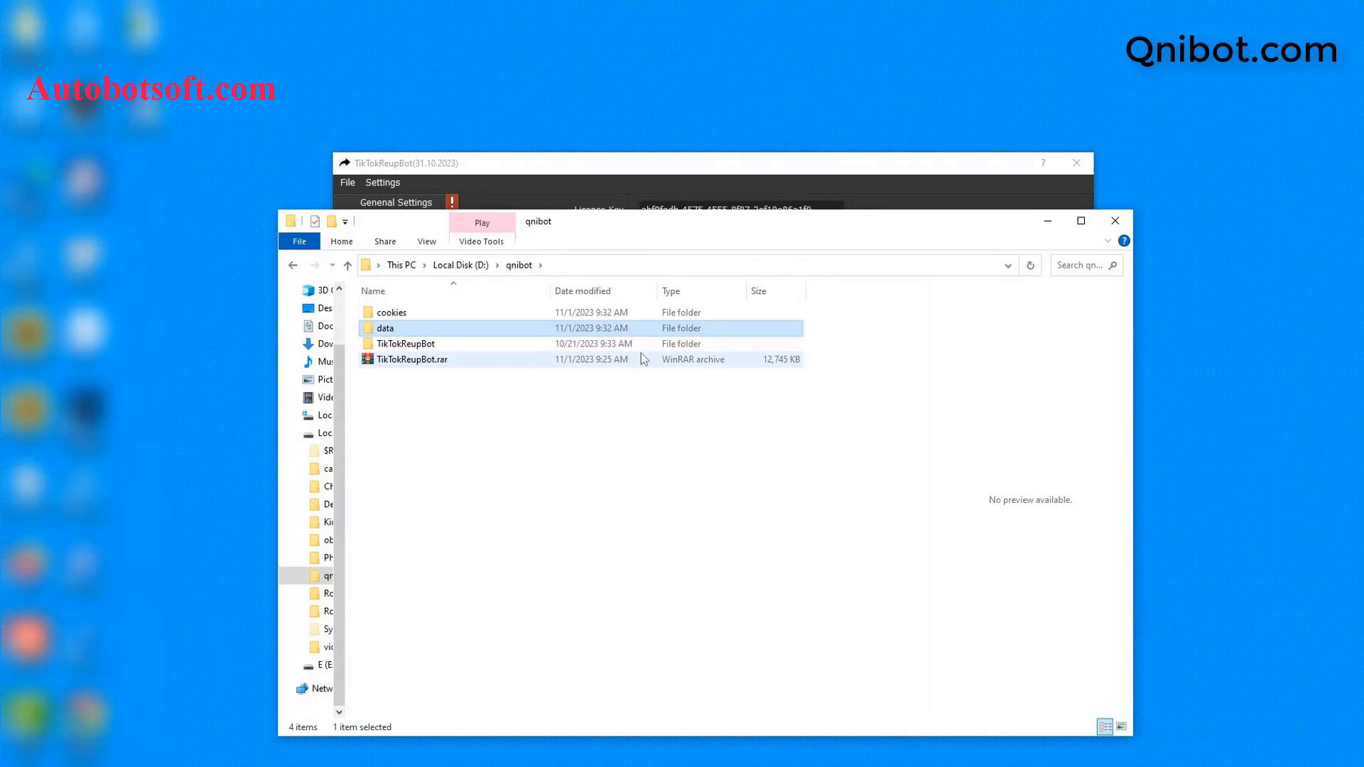
pyautogui.doubleClick(534, 333)
pyautogui.click(637, 268)
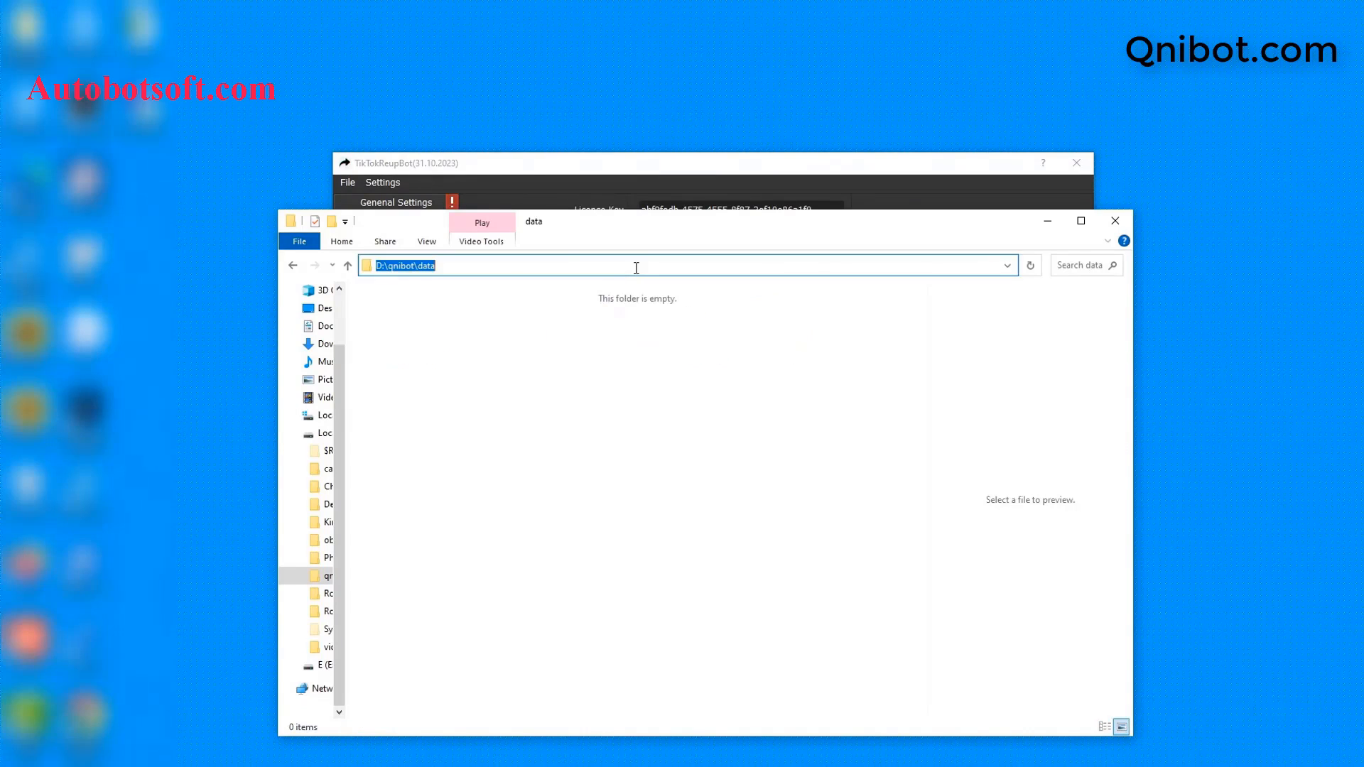
pyautogui.click(1048, 221)
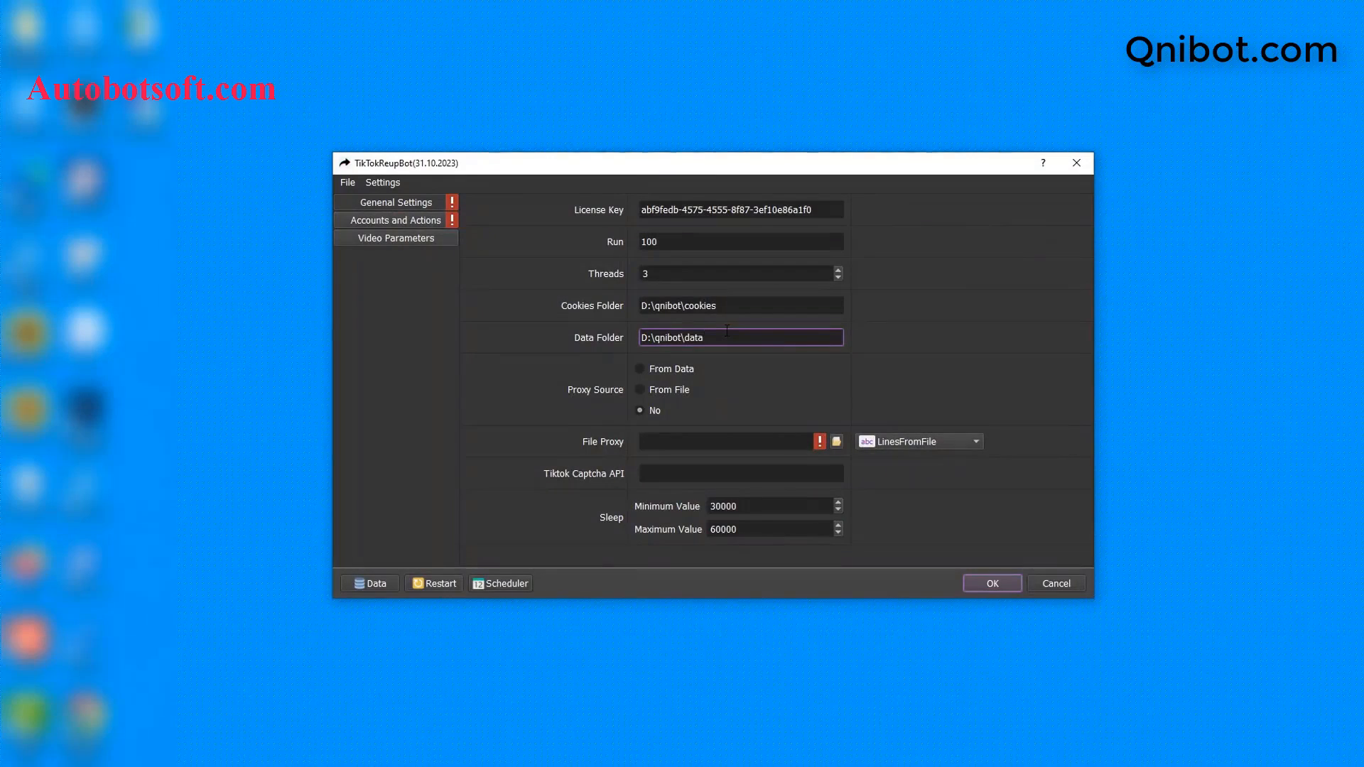
# Step: Paste D:\qnibot\data into the Data Folder field and set Proxy Source to From File
pyautogui.doubleClick(727, 331)
pyautogui.hotkey('ctrl', 'a')
pyautogui.hotkey('ctrl', 'v')
pyautogui.click(642, 371)
pyautogui.click(639, 388)
# Step: Create an empty proxy.txt text file in the qnibot folder and open it
pyautogui.click(372, 583)
pyautogui.click(348, 266)
pyautogui.rightClick(419, 383)
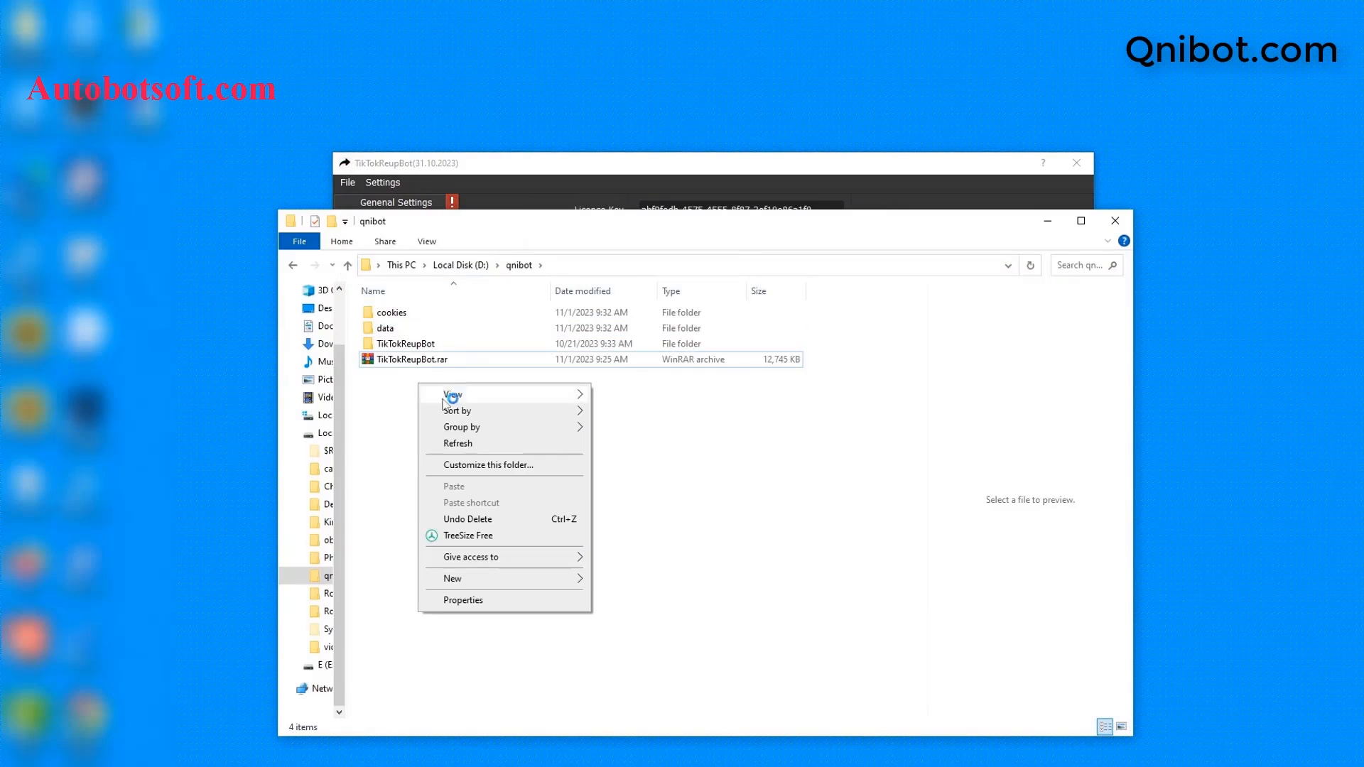
pyautogui.moveTo(569, 578)
pyautogui.click(626, 544)
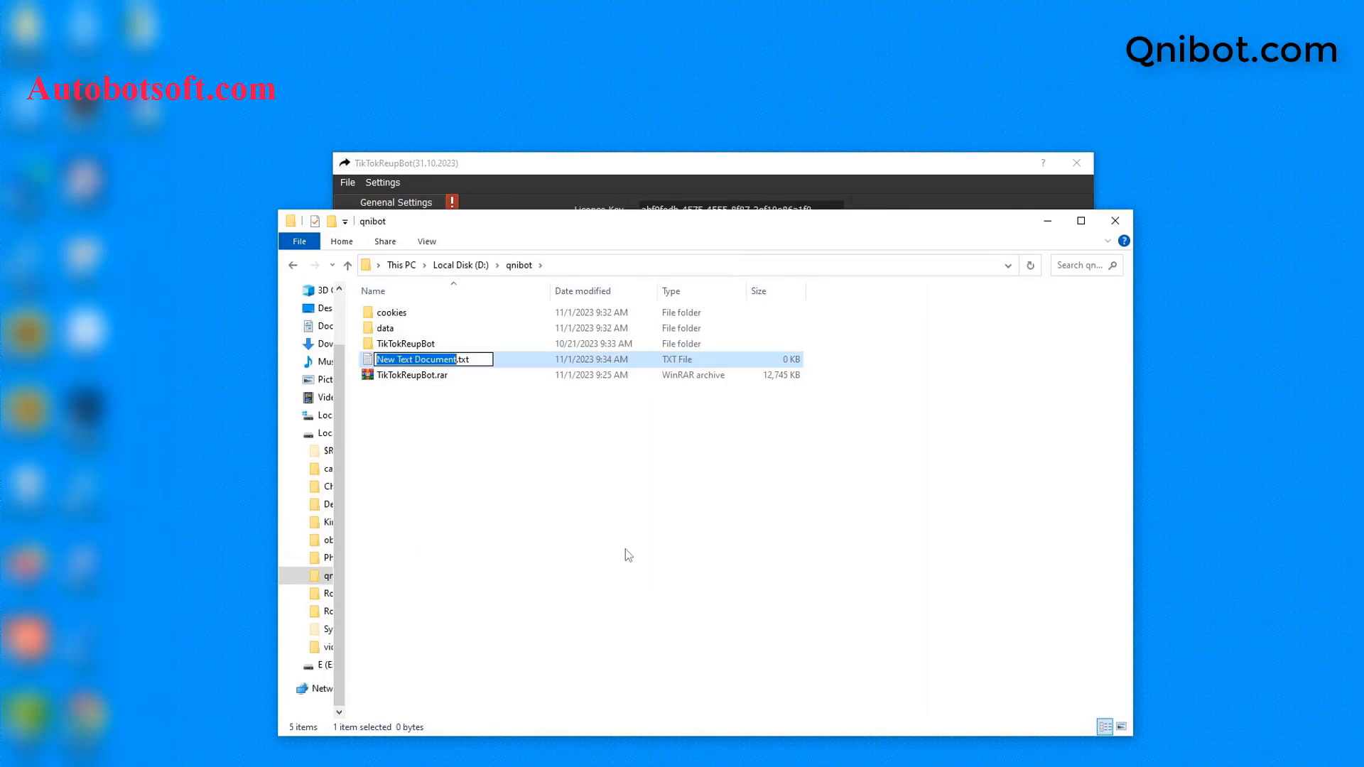
pyautogui.write('pro')
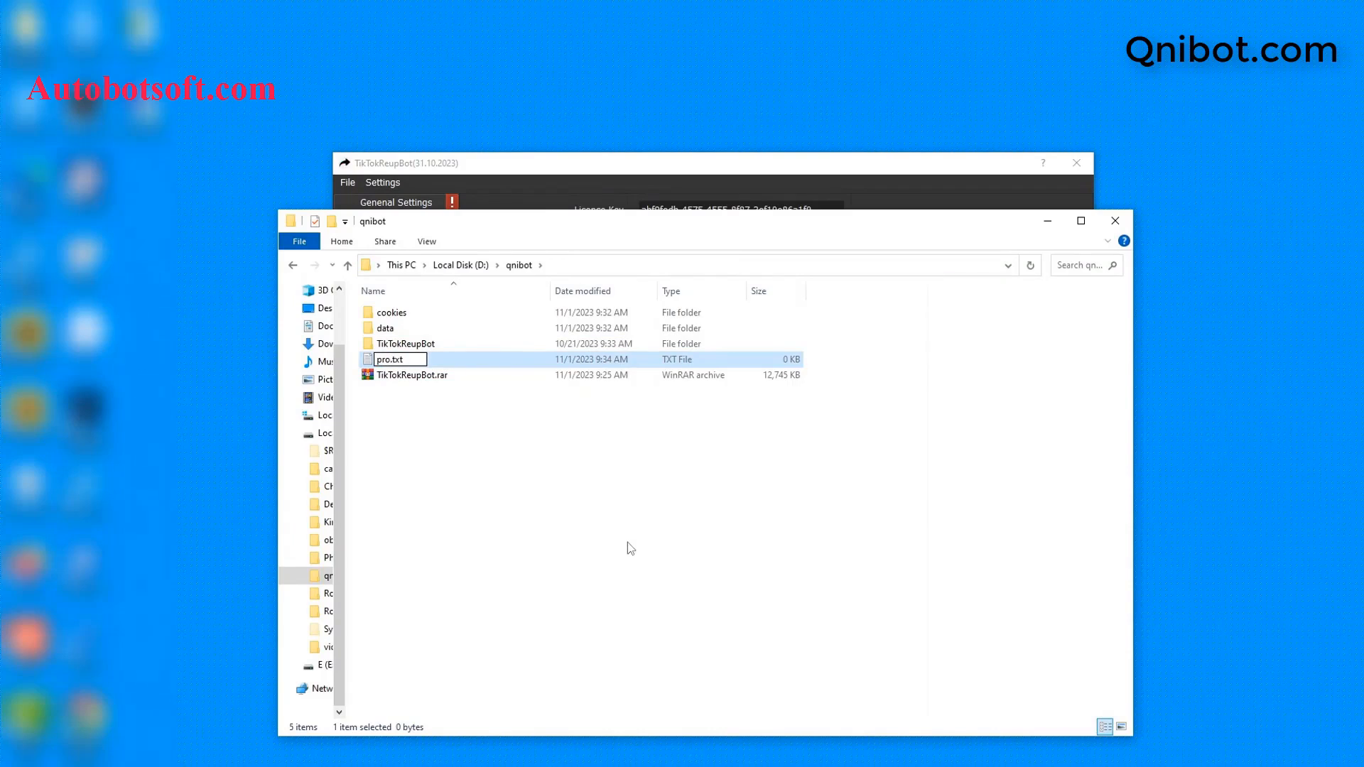
pyautogui.write('xy')
pyautogui.press('Return')
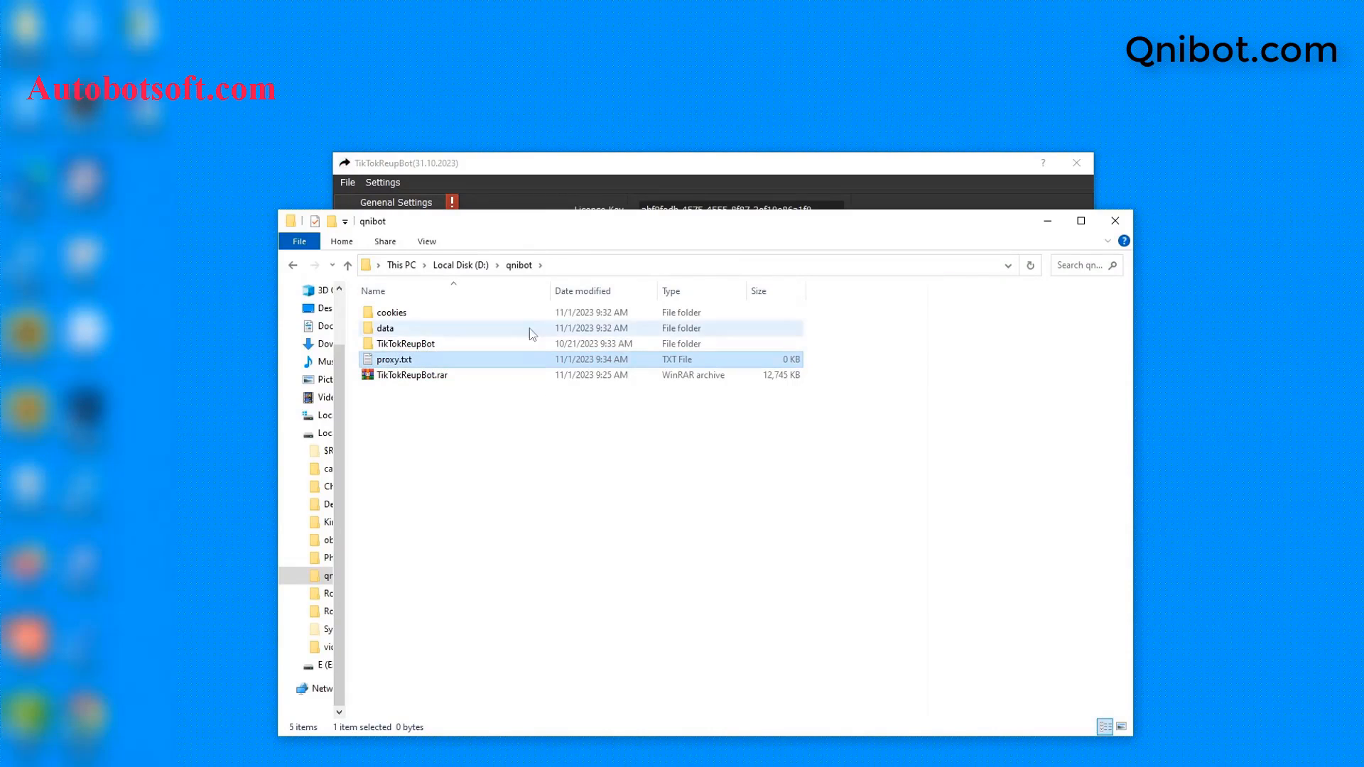
pyautogui.doubleClick(489, 361)
# Step: Open proxy.txt in Notepad and bring the Notepad window into focus
pyautogui.click(643, 259)
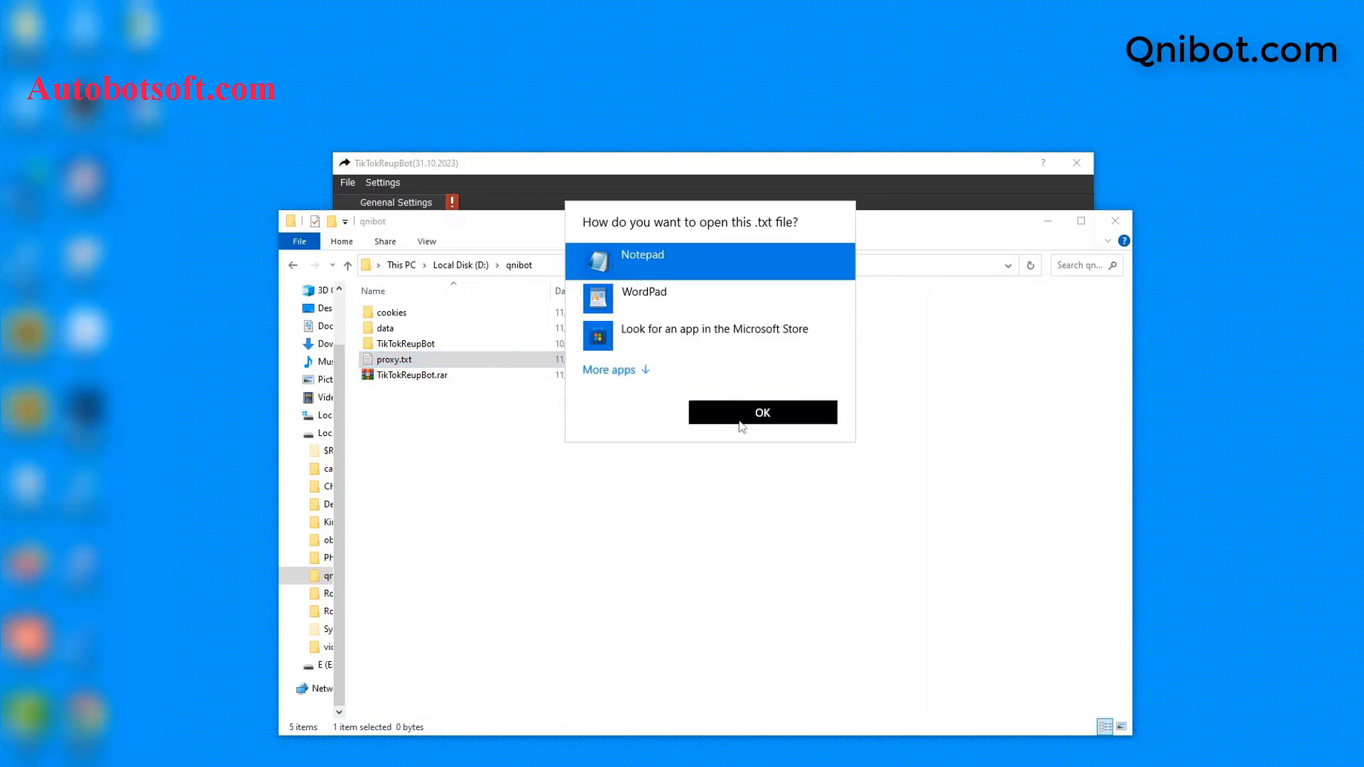
pyautogui.click(739, 419)
pyautogui.moveTo(1001, 501); pyautogui.dragTo(751, 369)
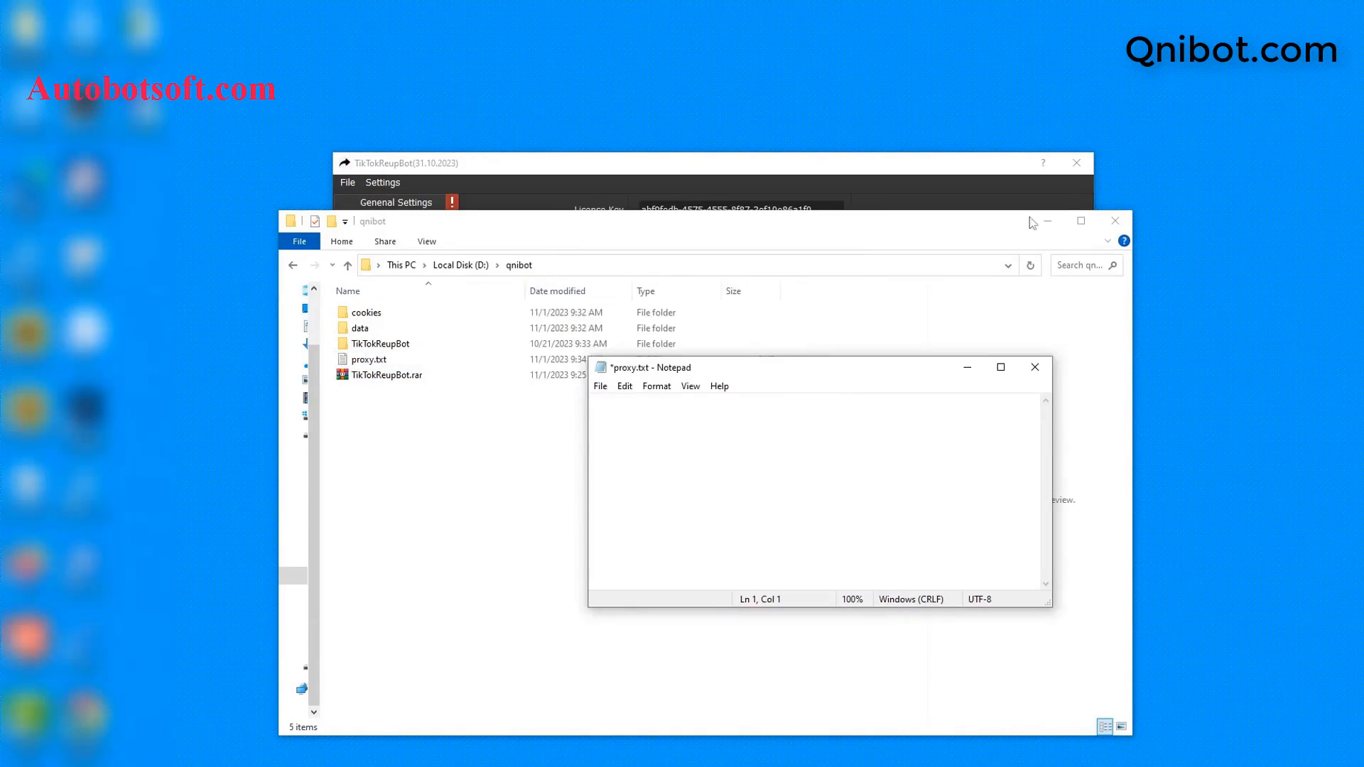
pyautogui.click(1049, 220)
pyautogui.click(870, 395)
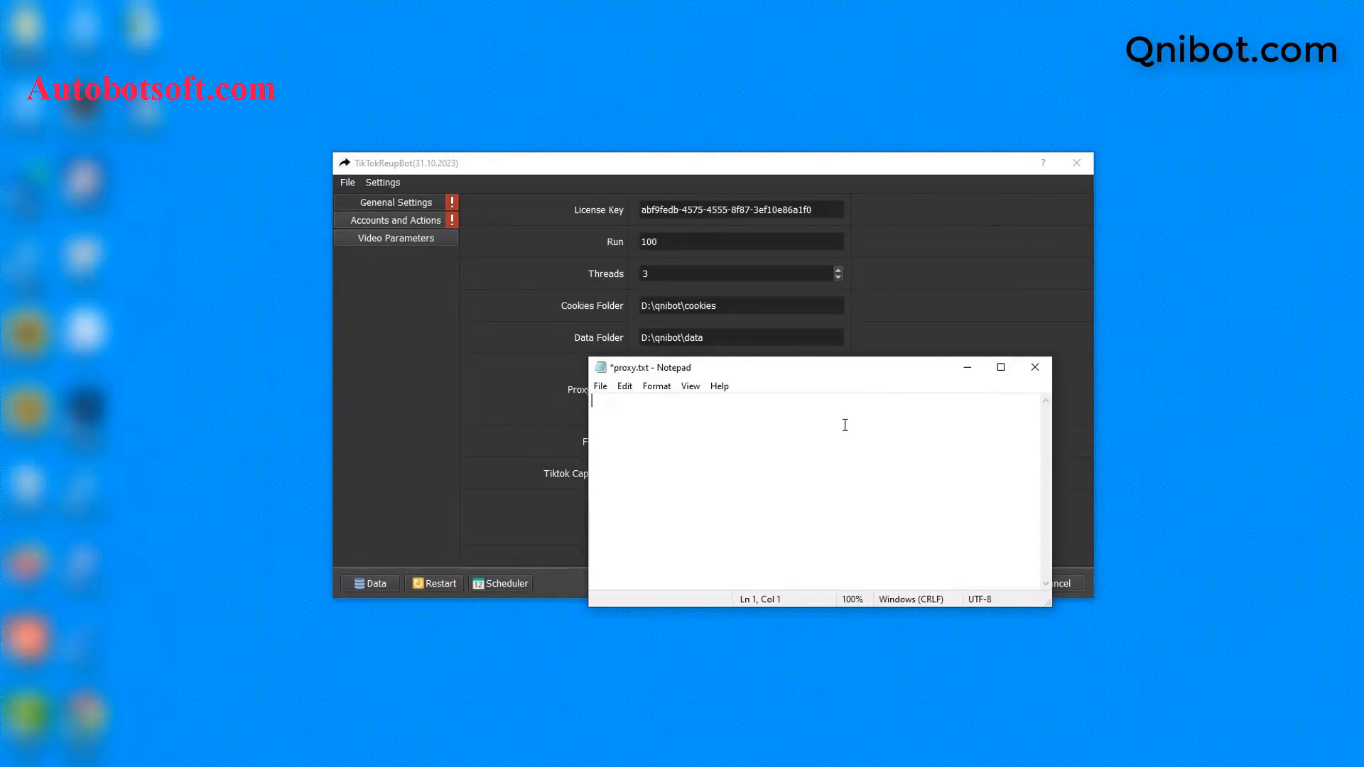
# Step: Paste the proxy list, append :username:password to the first line, and save proxy.txt
pyautogui.hotkey('ctrl', 'v')
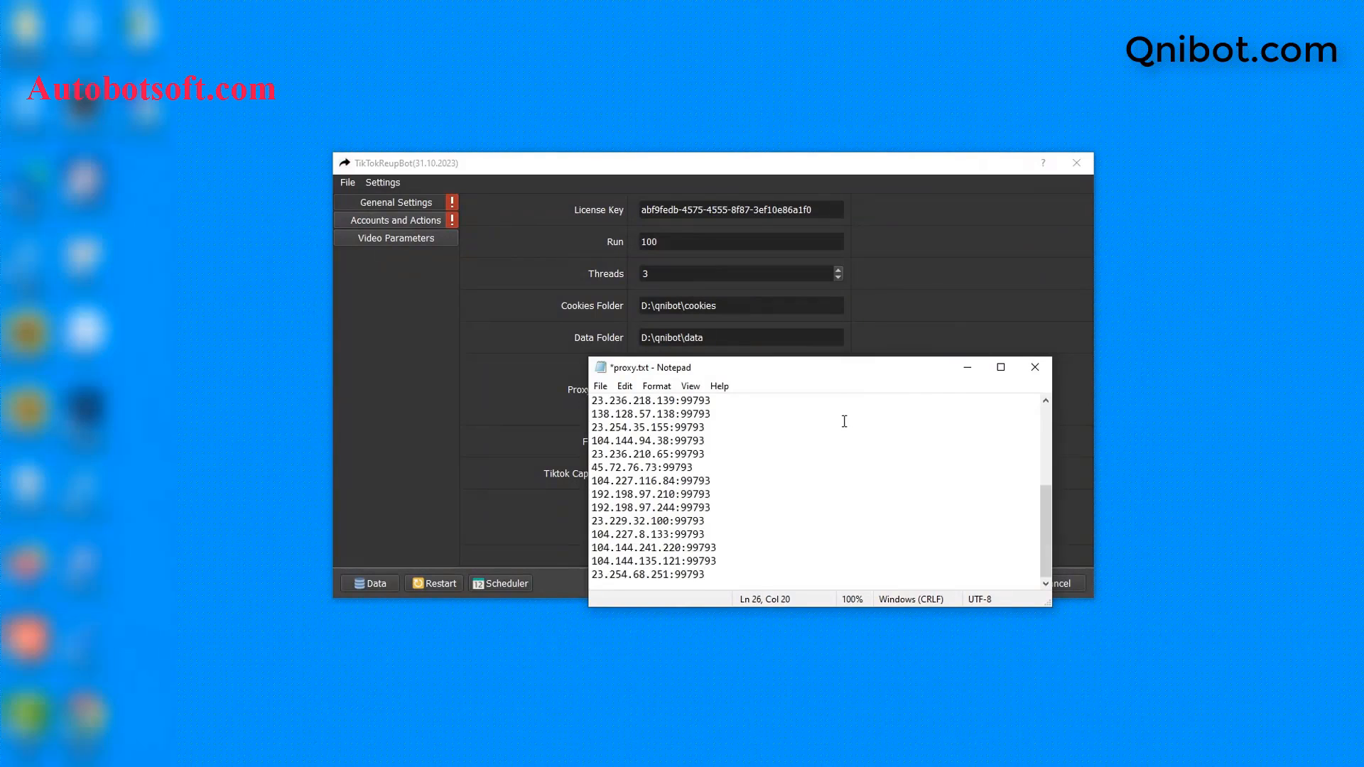
pyautogui.click(768, 396)
pyautogui.write(':username:password')
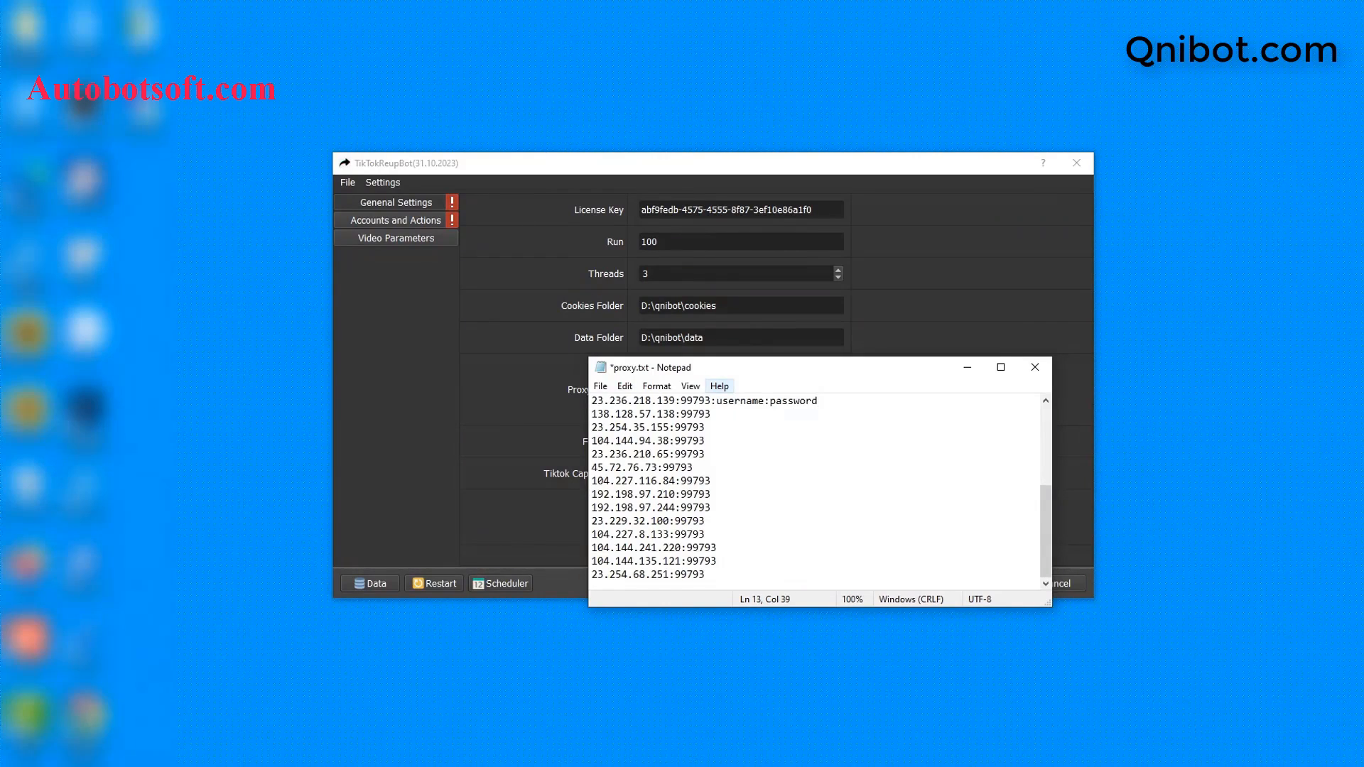
pyautogui.click(600, 386)
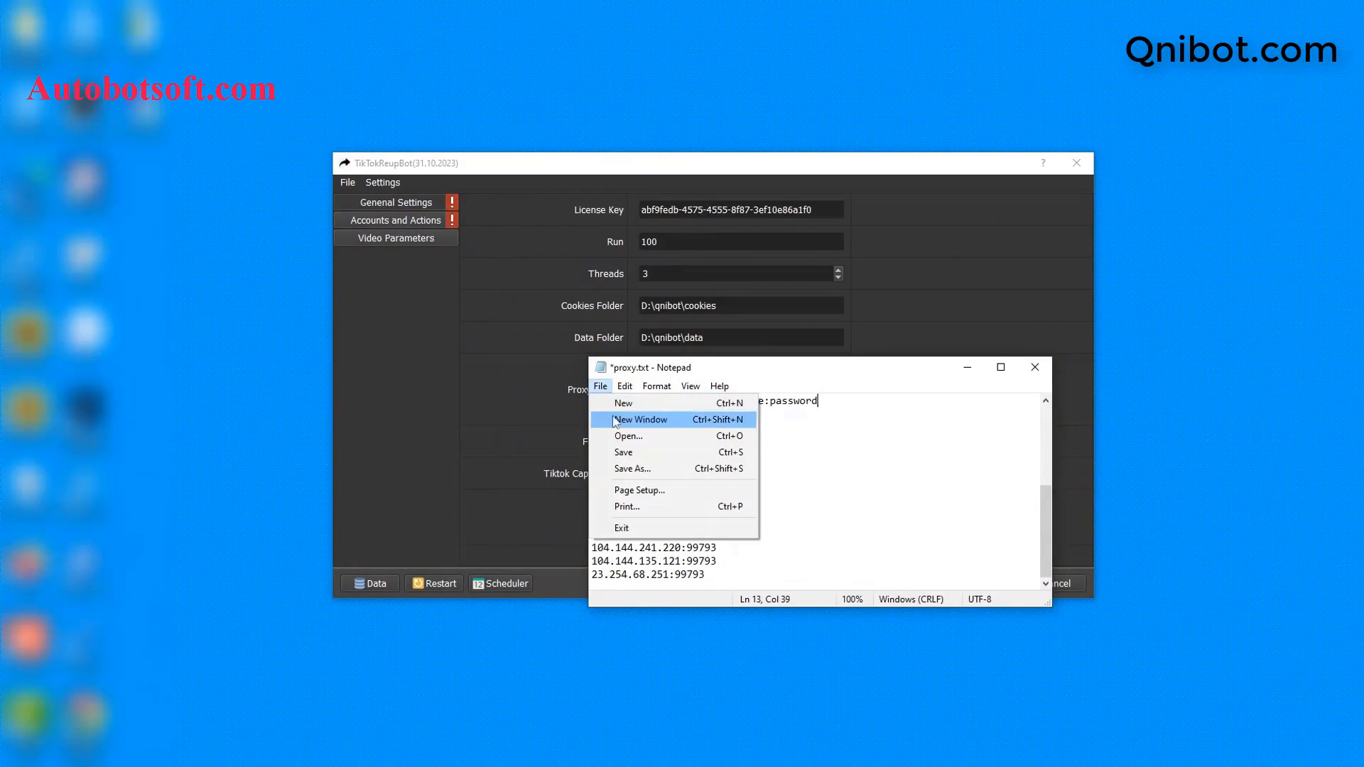
pyautogui.click(620, 452)
pyautogui.click(967, 368)
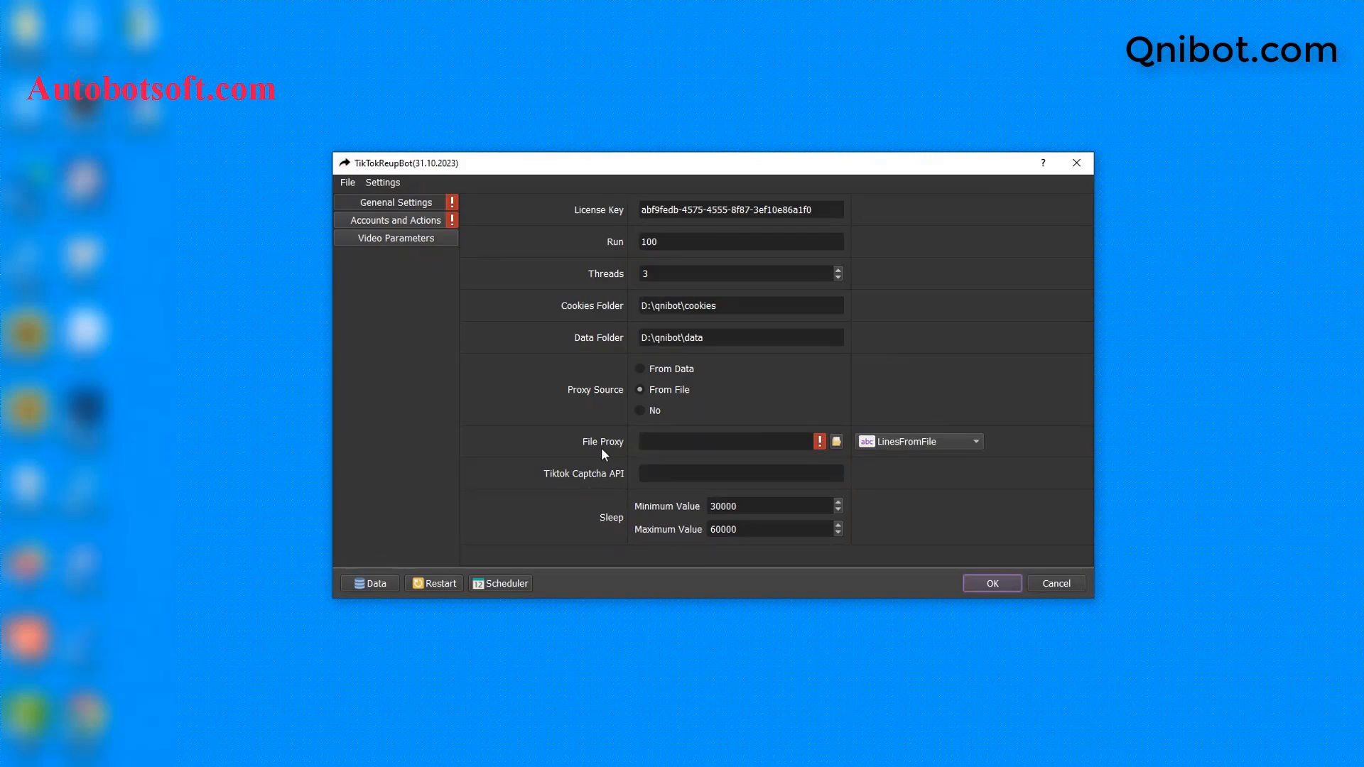
# Step: Load D:/qnibot/proxy.txt as the bot's File Proxy
pyautogui.click(837, 442)
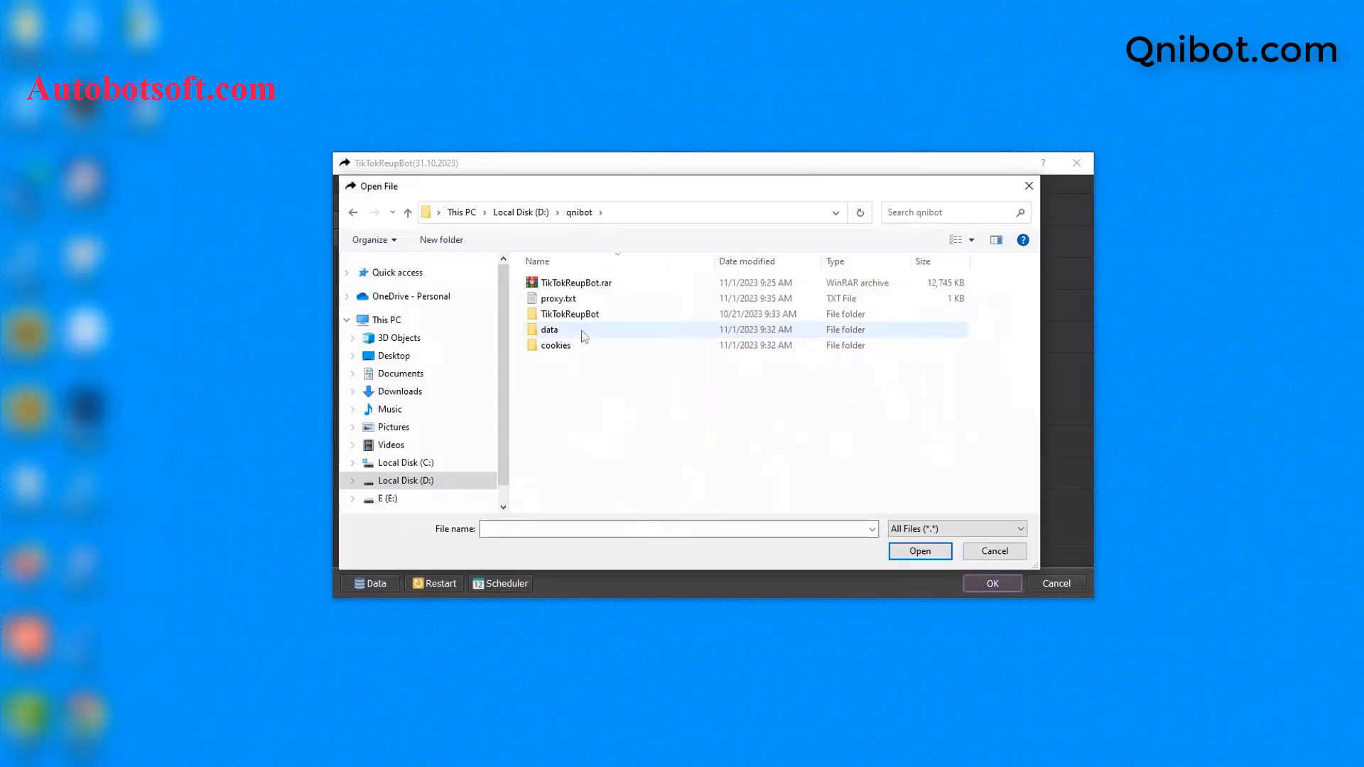
pyautogui.click(573, 301)
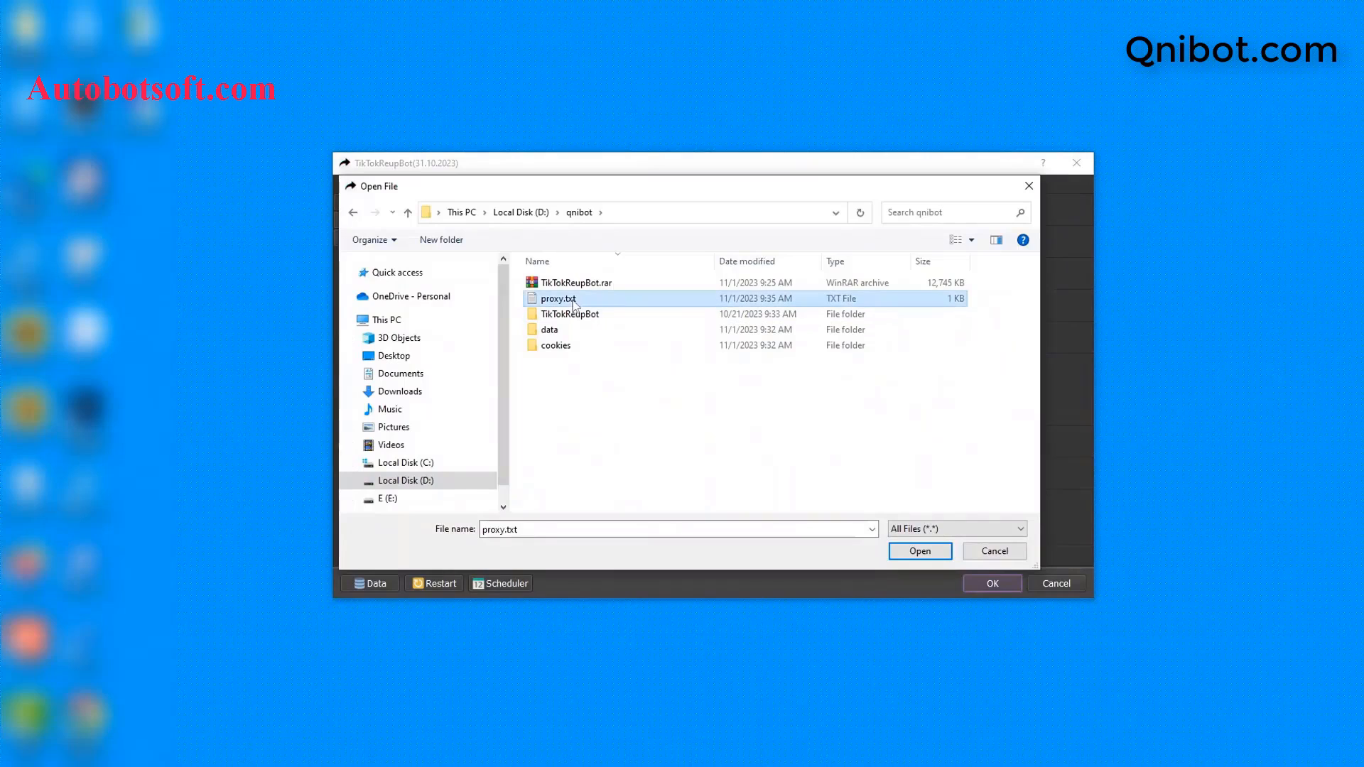
pyautogui.click(915, 553)
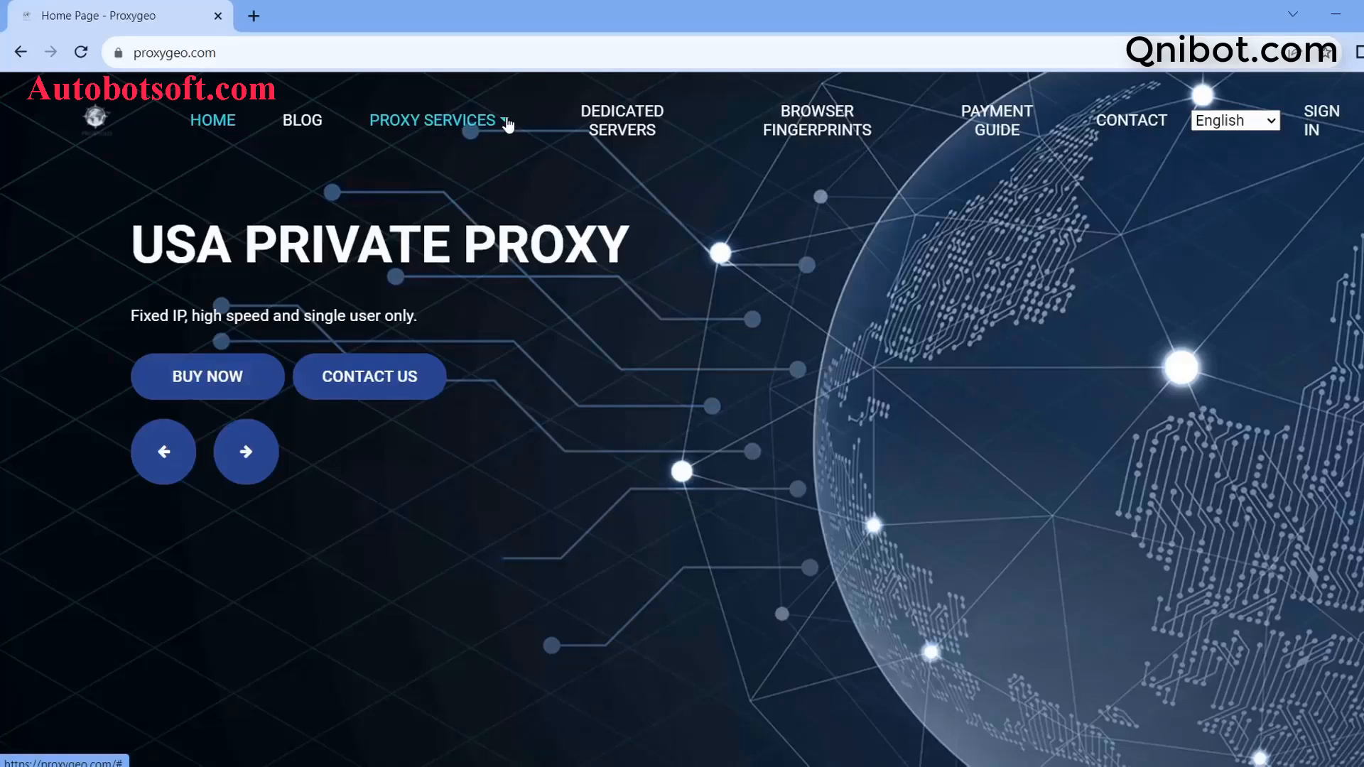
pyautogui.click(507, 125)
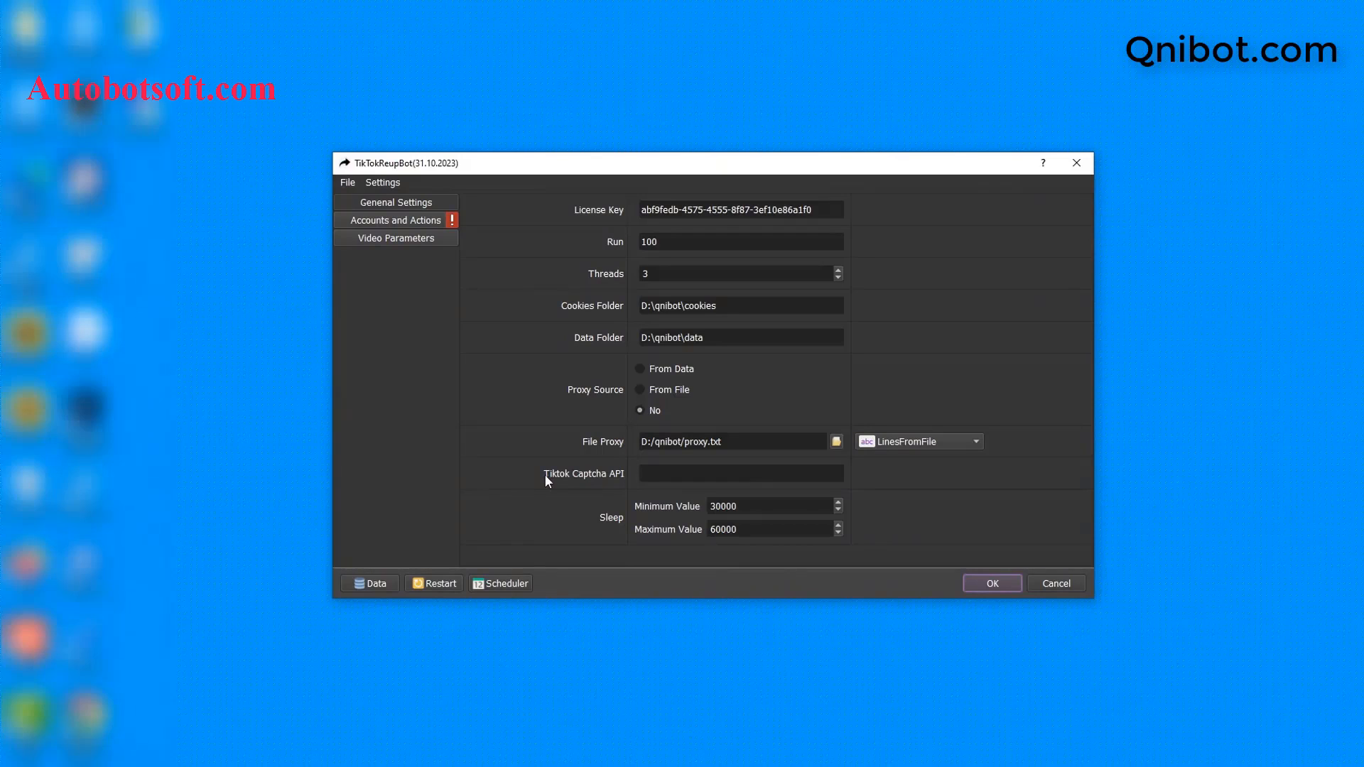
# Step: Copy the API key from the captcha.guru account page, then return to the bot's Tiktok Captcha API field
pyautogui.click(649, 474)
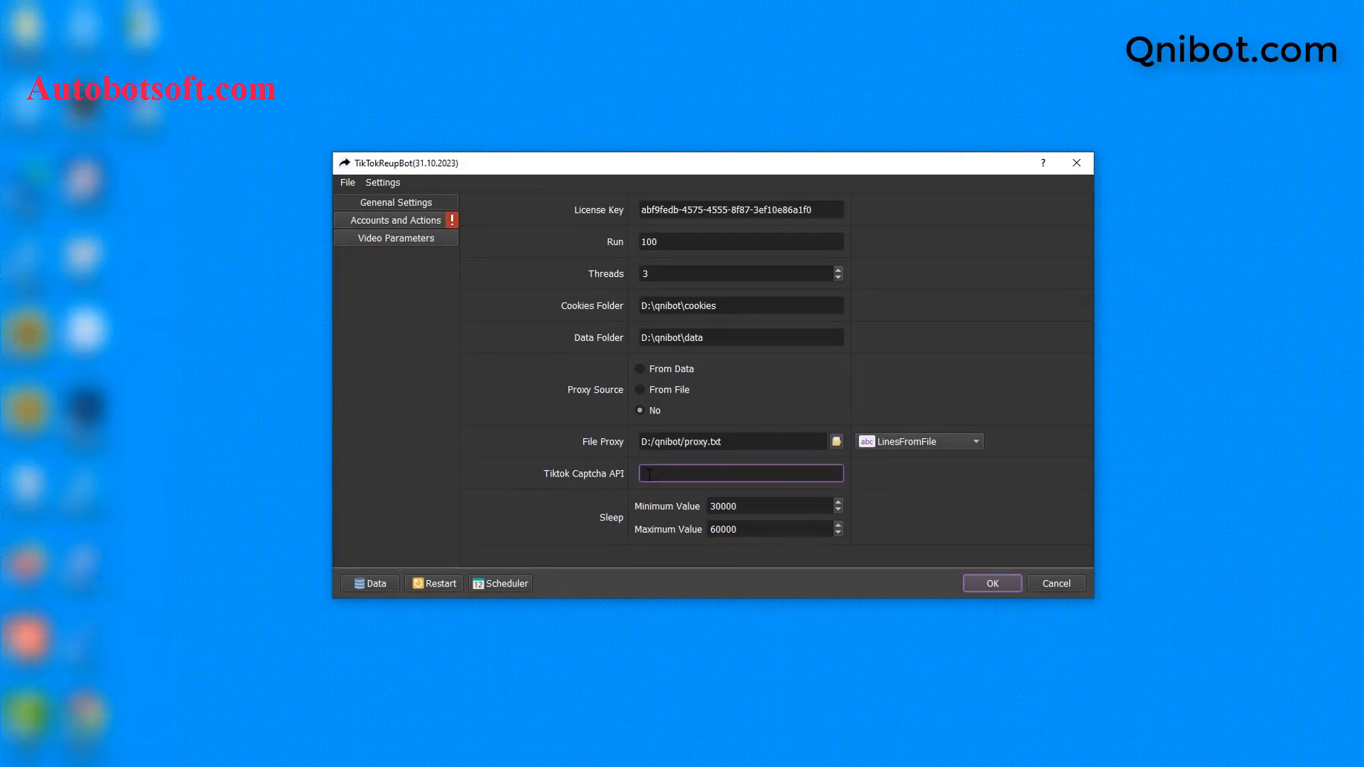
pyautogui.click(648, 474)
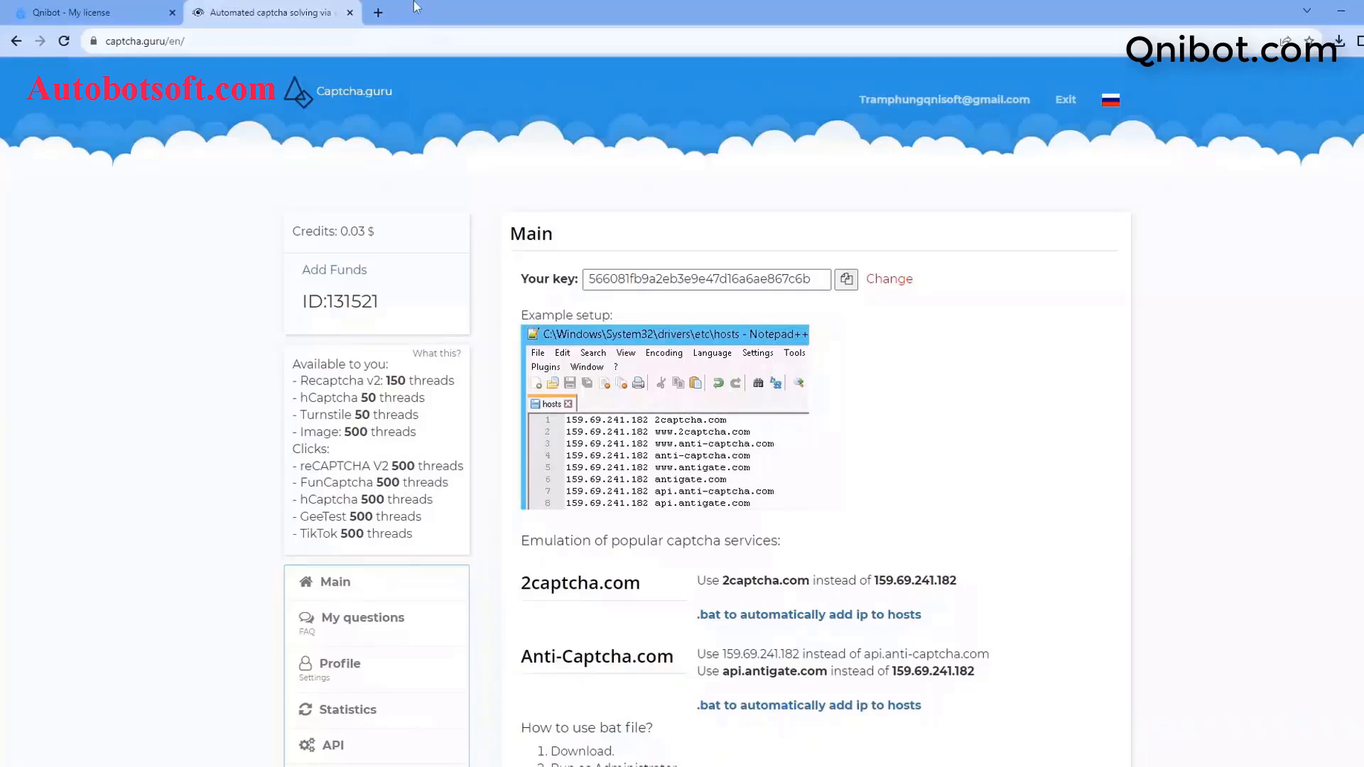
pyautogui.click(394, 32)
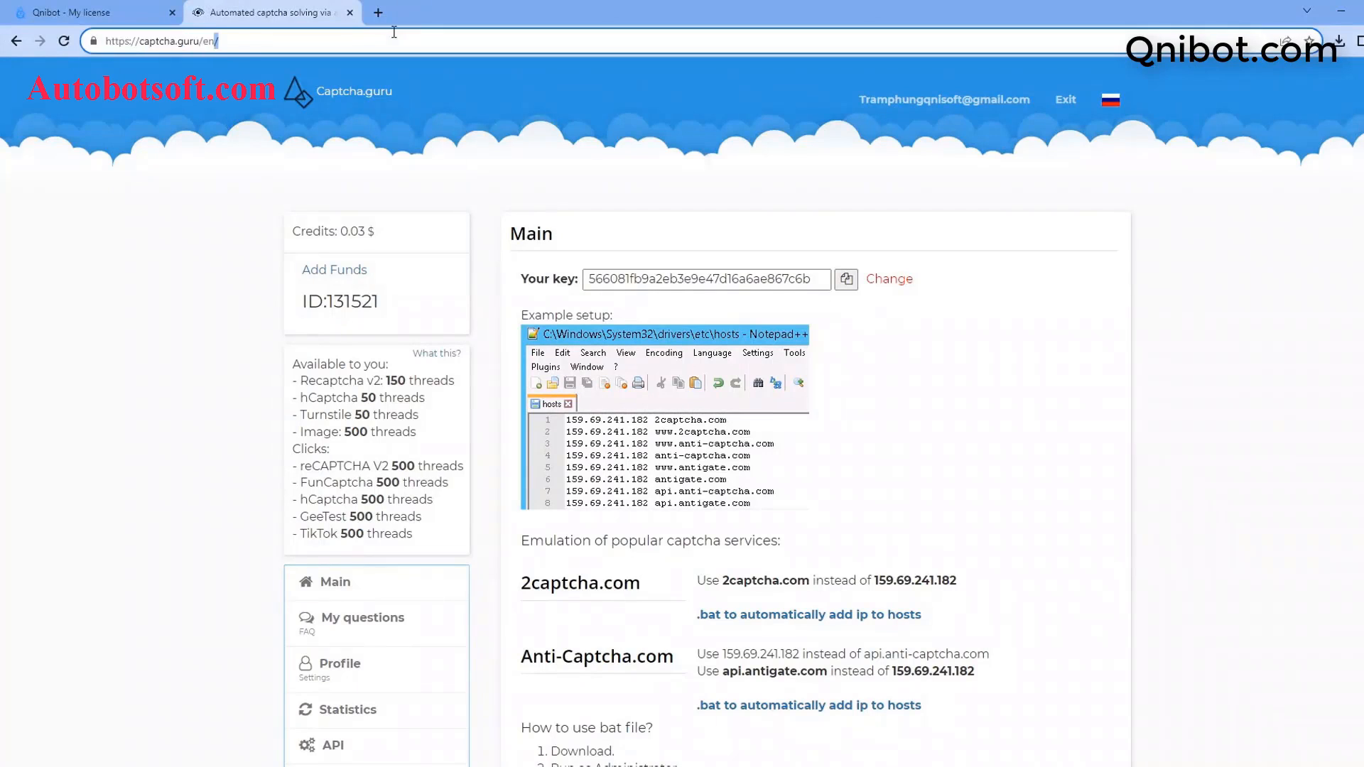
pyautogui.click(143, 45)
pyautogui.moveTo(139, 40); pyautogui.dragTo(200, 40)
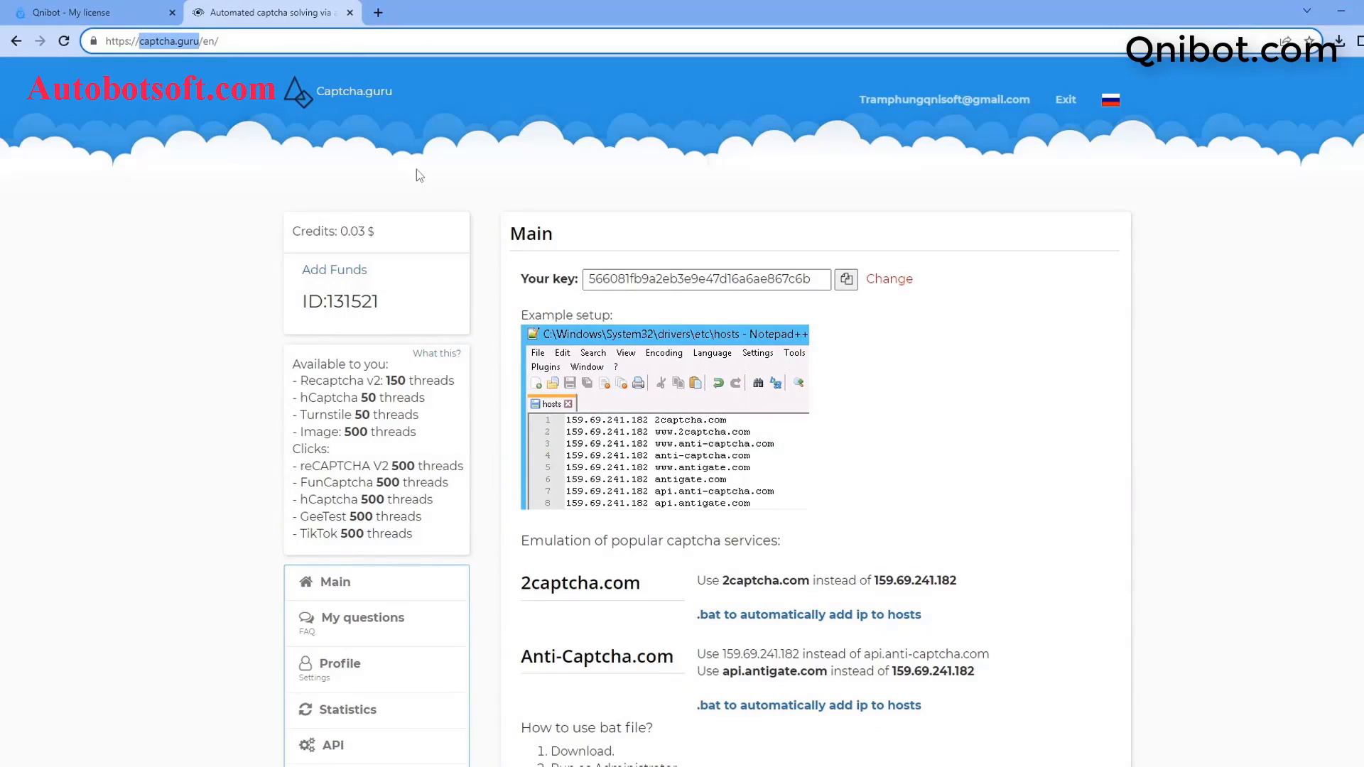
pyautogui.click(850, 282)
pyautogui.hotkey('ctrl', 'c')
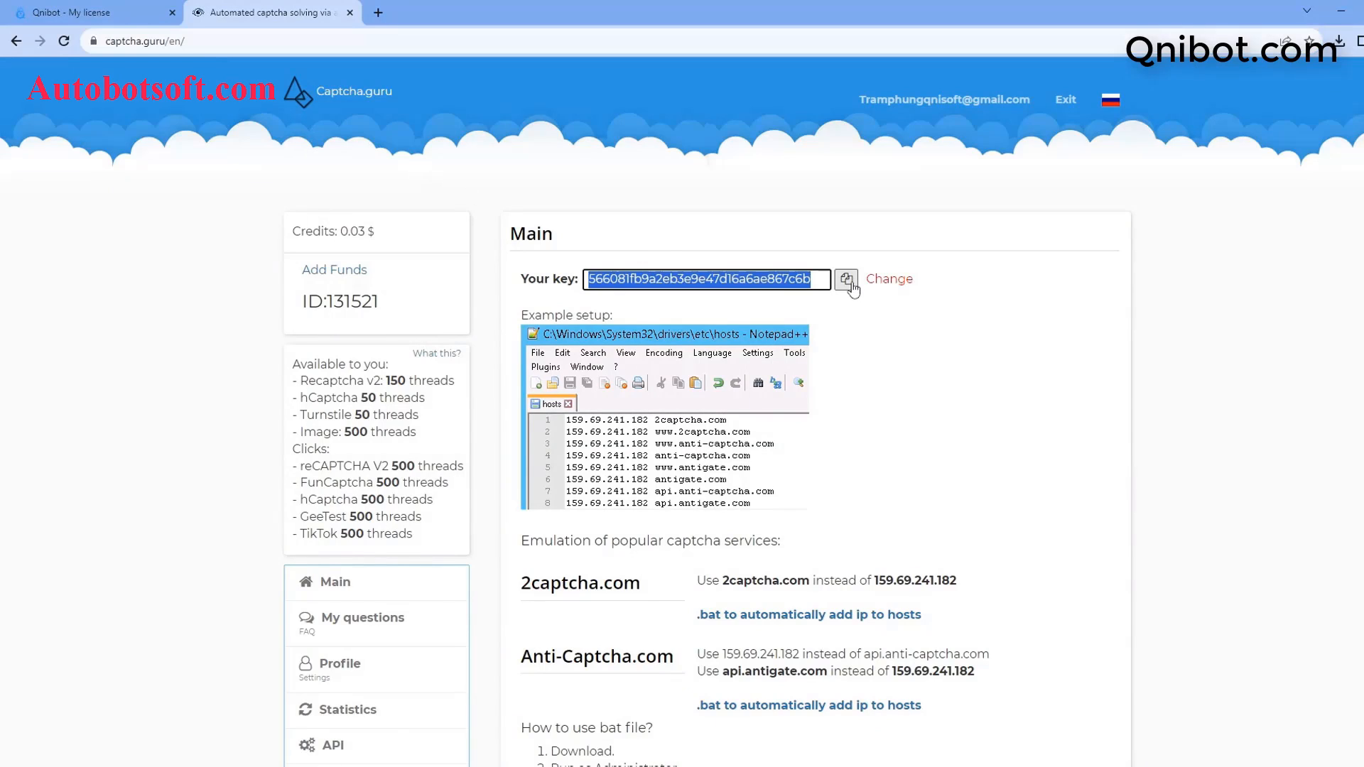
pyautogui.click(1341, 11)
pyautogui.click(676, 472)
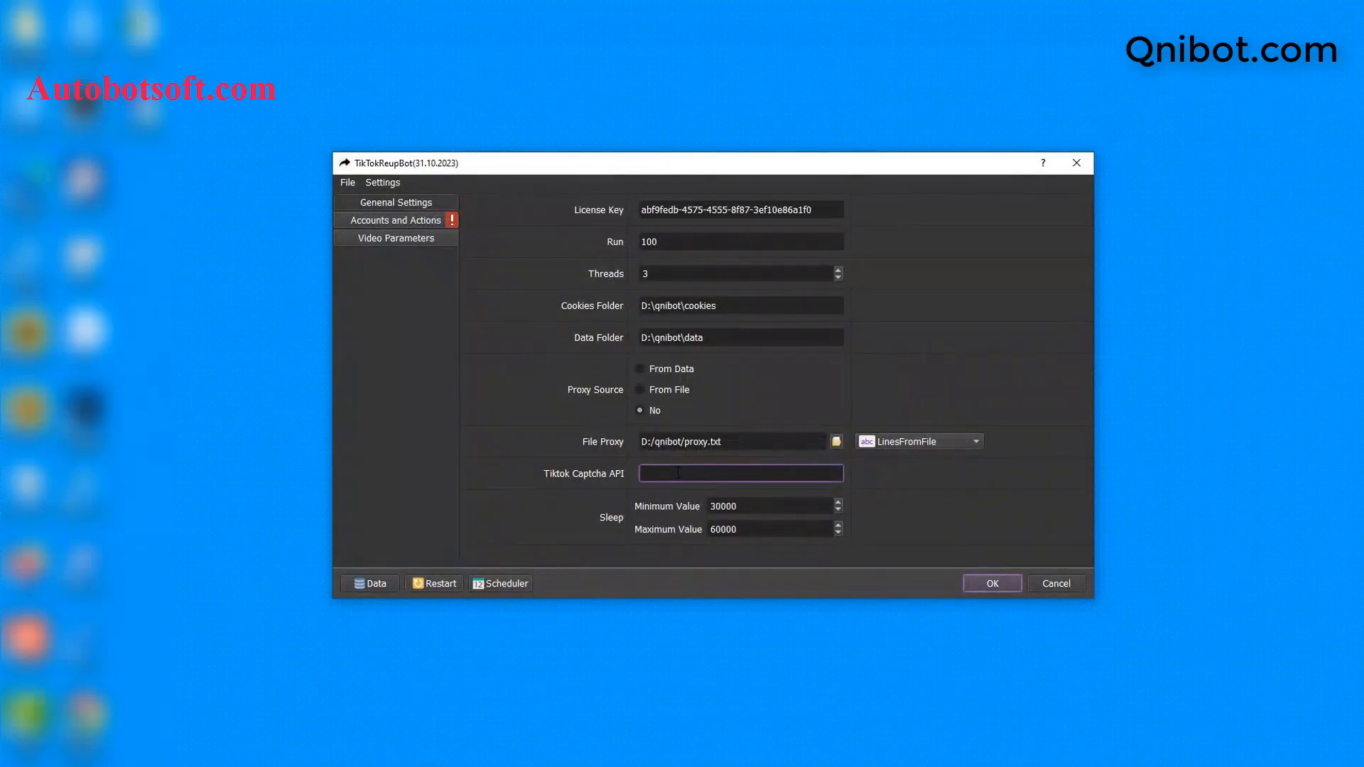
# Step: Paste the key into Tiktok Captcha API, check Sleep 30000–60000, and go to Accounts and Actions
pyautogui.rightClick(678, 473)
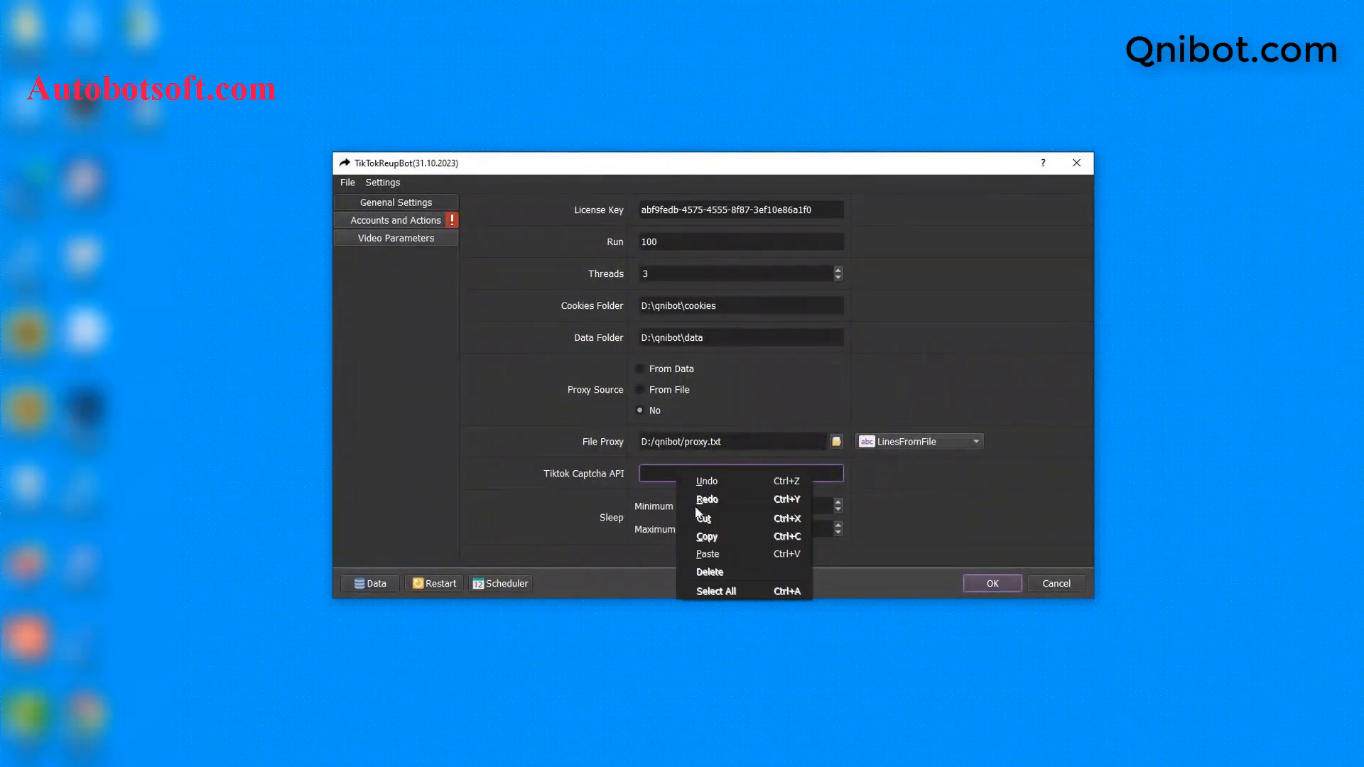
pyautogui.click(706, 554)
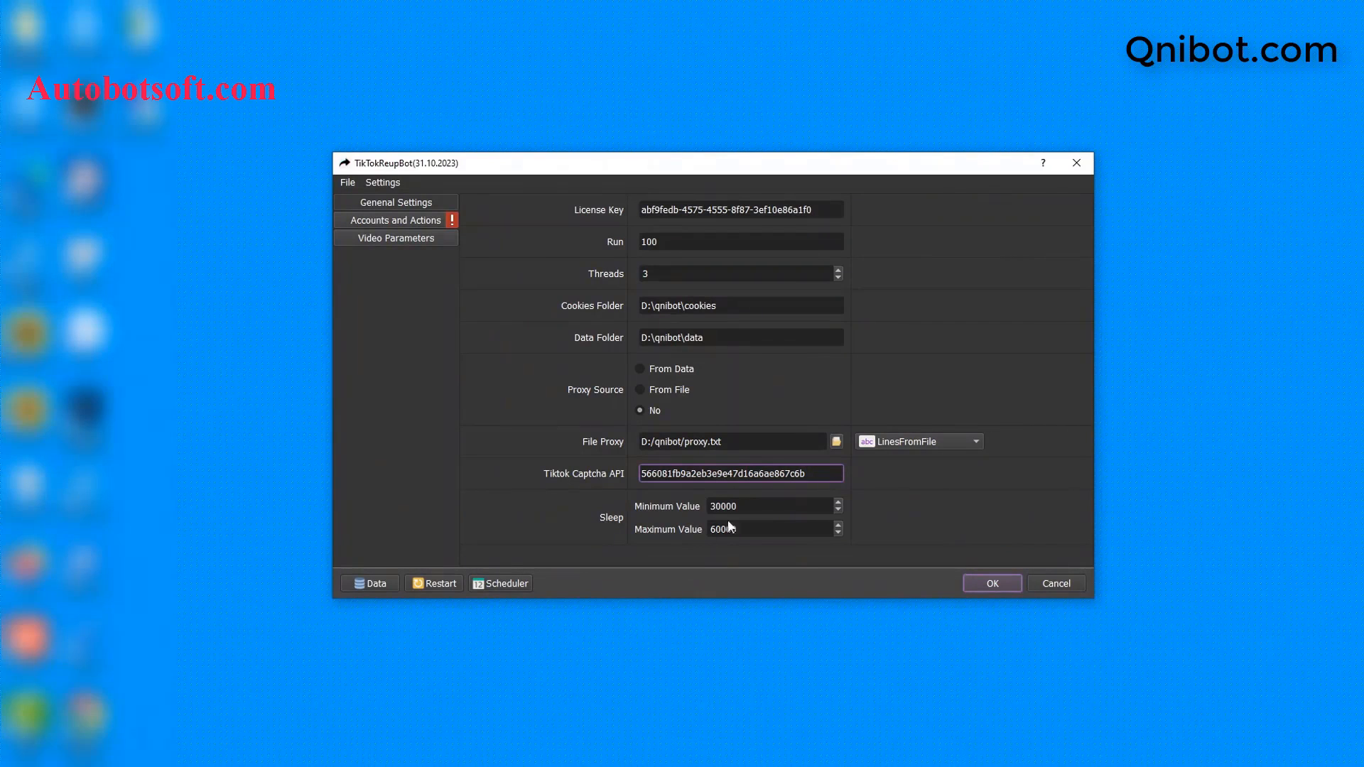
pyautogui.click(745, 506)
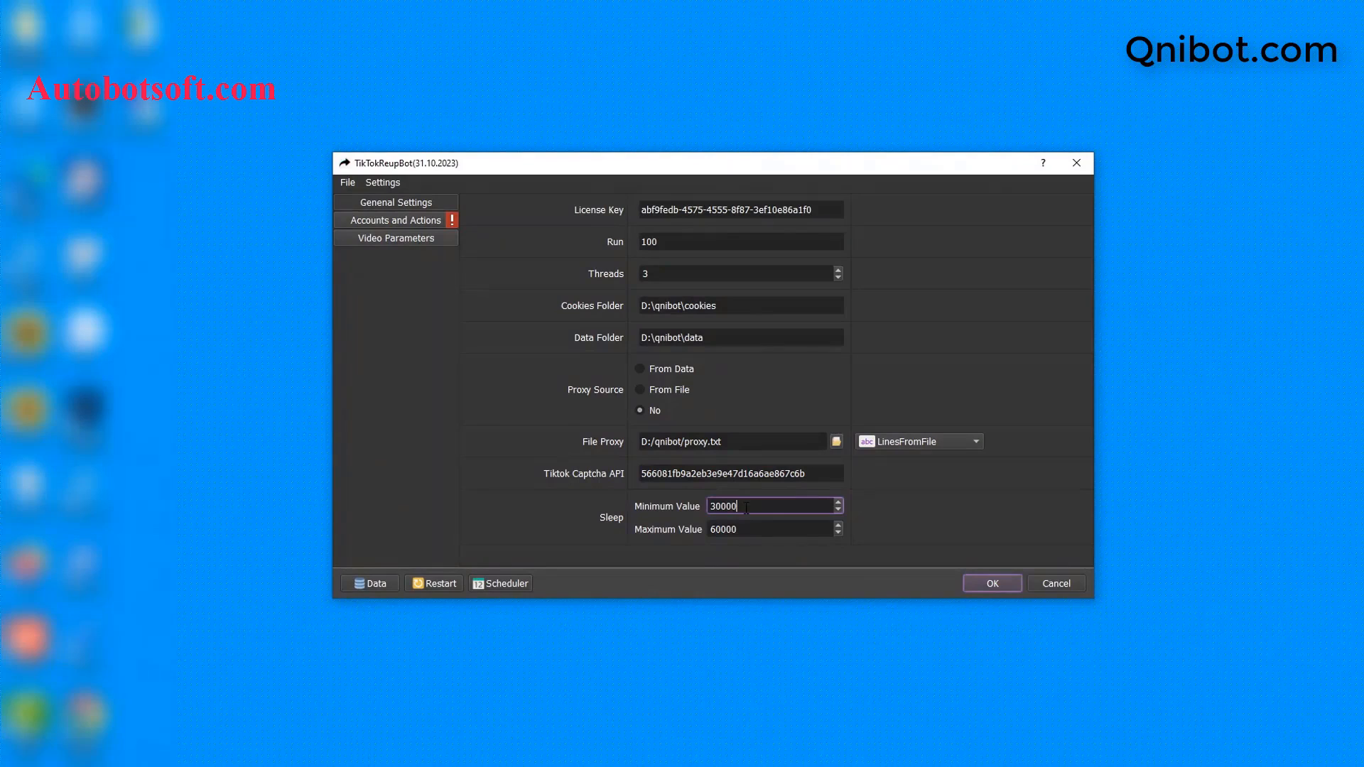
pyautogui.moveTo(745, 506); pyautogui.dragTo(722, 508)
pyautogui.moveTo(746, 530); pyautogui.dragTo(721, 530)
pyautogui.click(747, 507)
pyautogui.moveTo(743, 529); pyautogui.dragTo(722, 529)
pyautogui.click(918, 327)
pyautogui.click(418, 217)
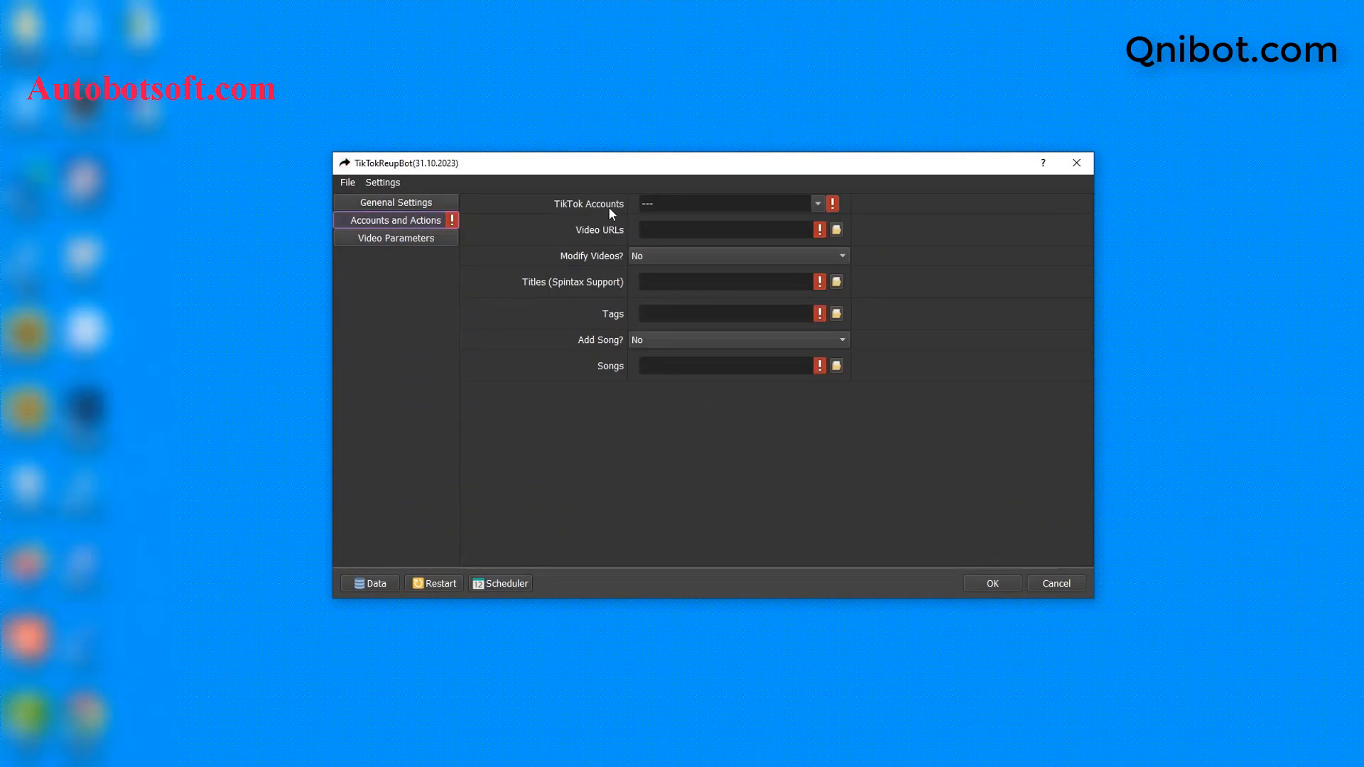
# Step: Open Database Manager, show the accounts in no group, and bring up the group options
pyautogui.click(372, 584)
pyautogui.click(395, 395)
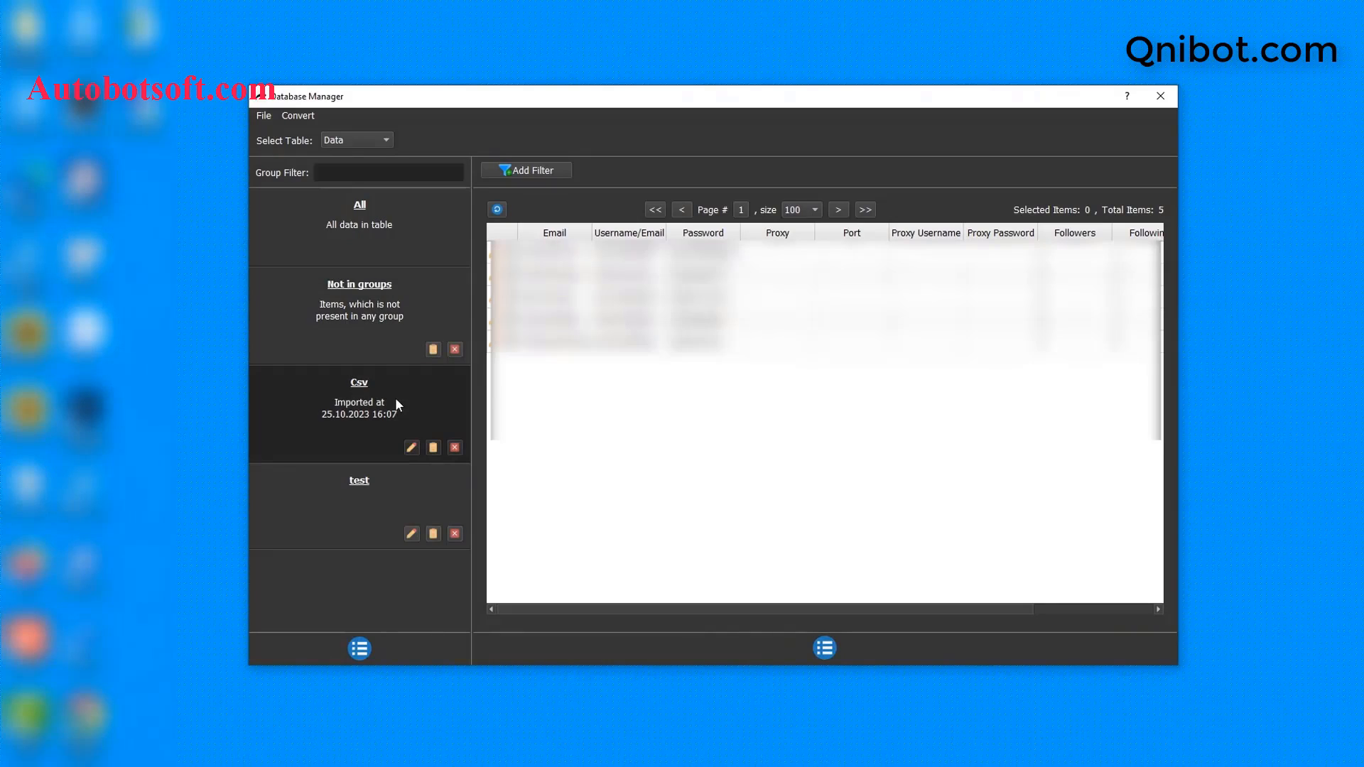
pyautogui.click(370, 306)
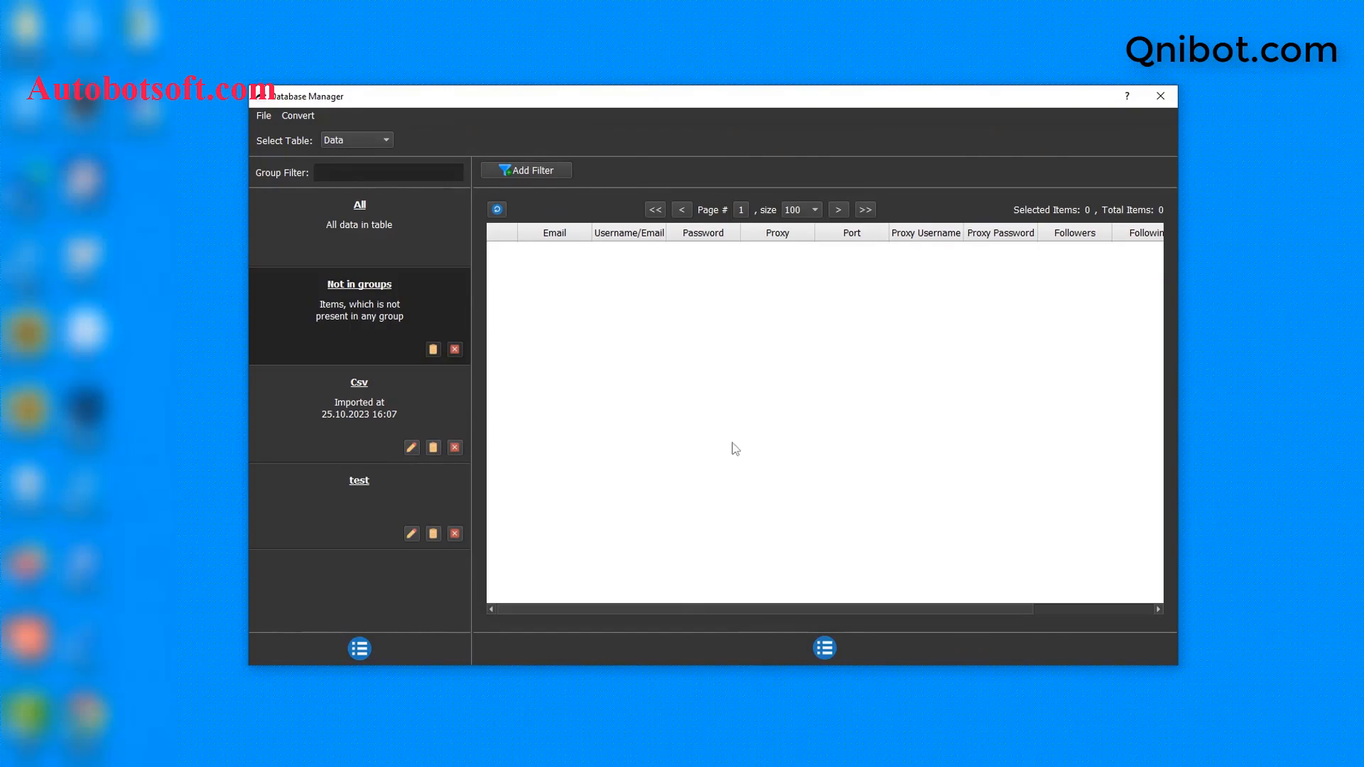
pyautogui.click(365, 646)
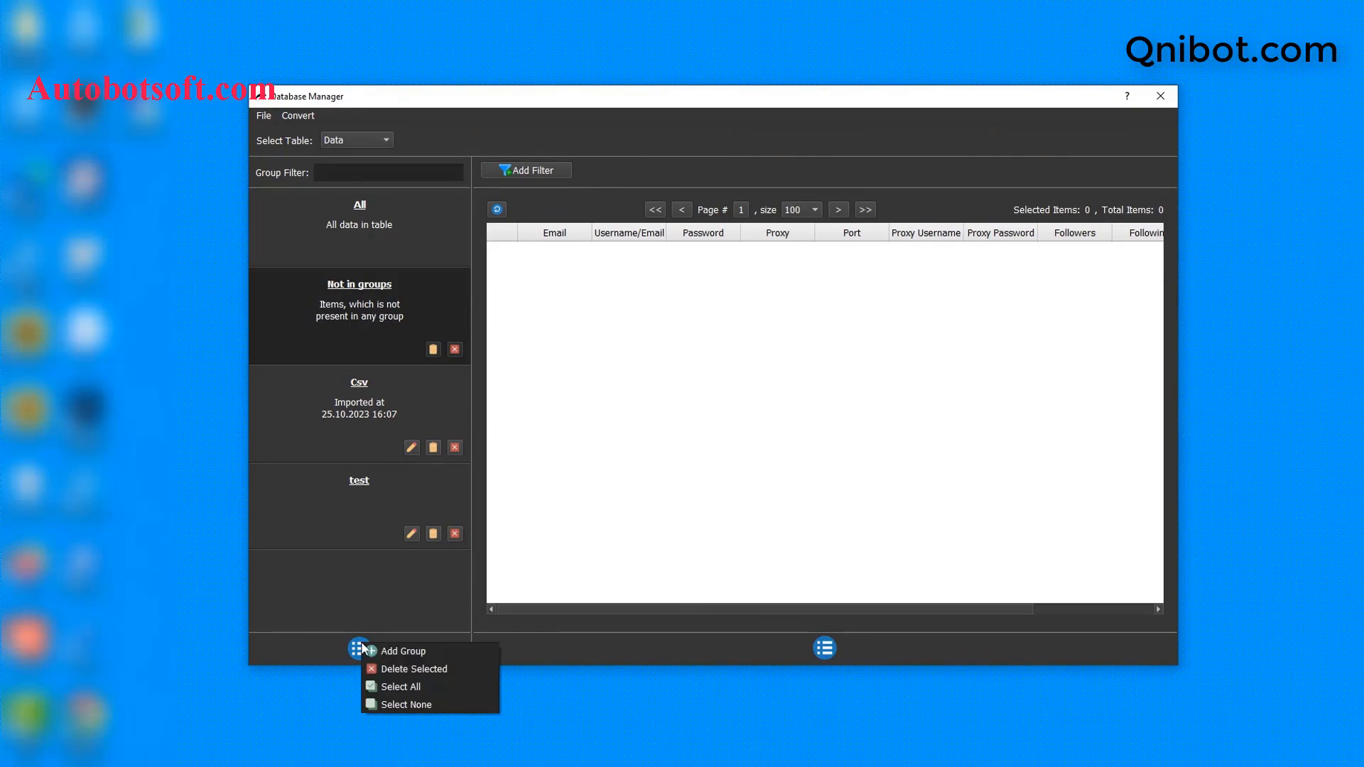
# Step: Create an account group named Tutorial and open it for adding items
pyautogui.click(389, 649)
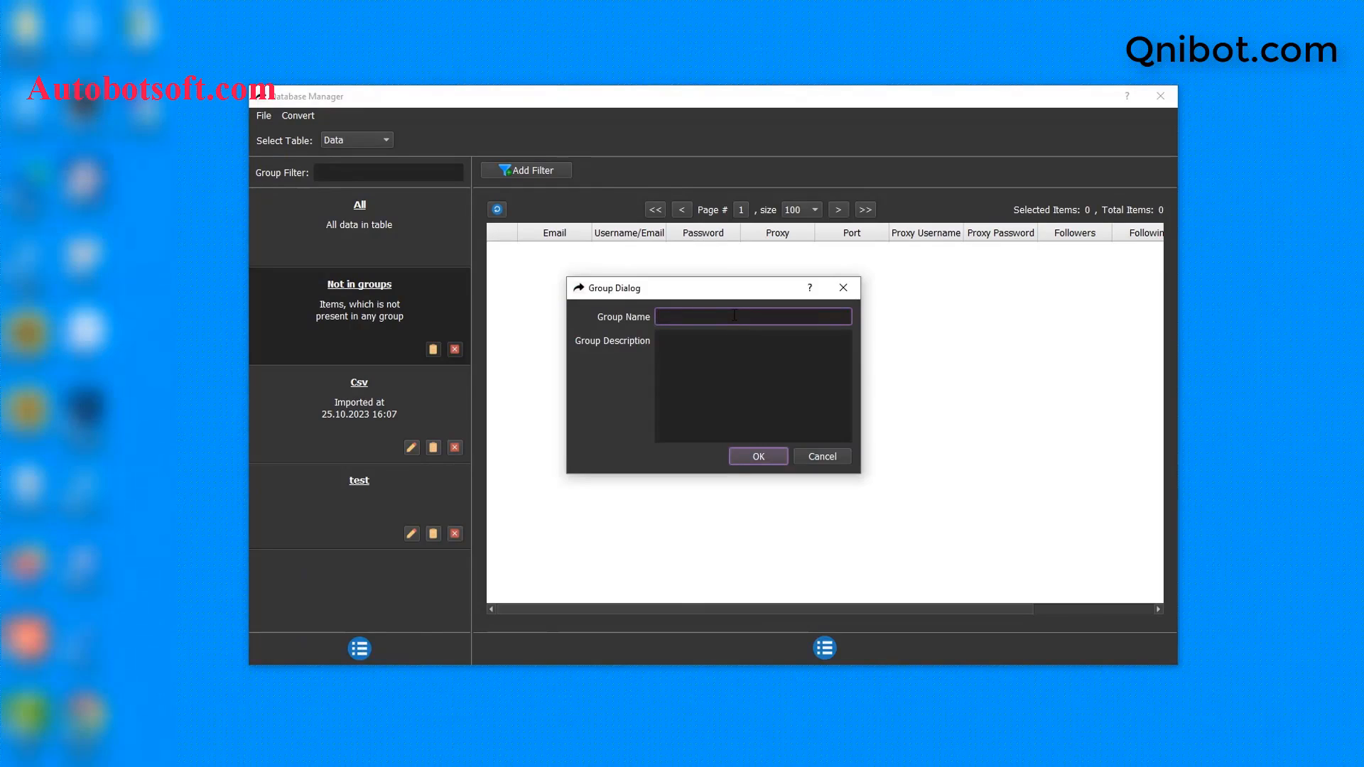
pyautogui.write('Tutorial')
pyautogui.click(760, 455)
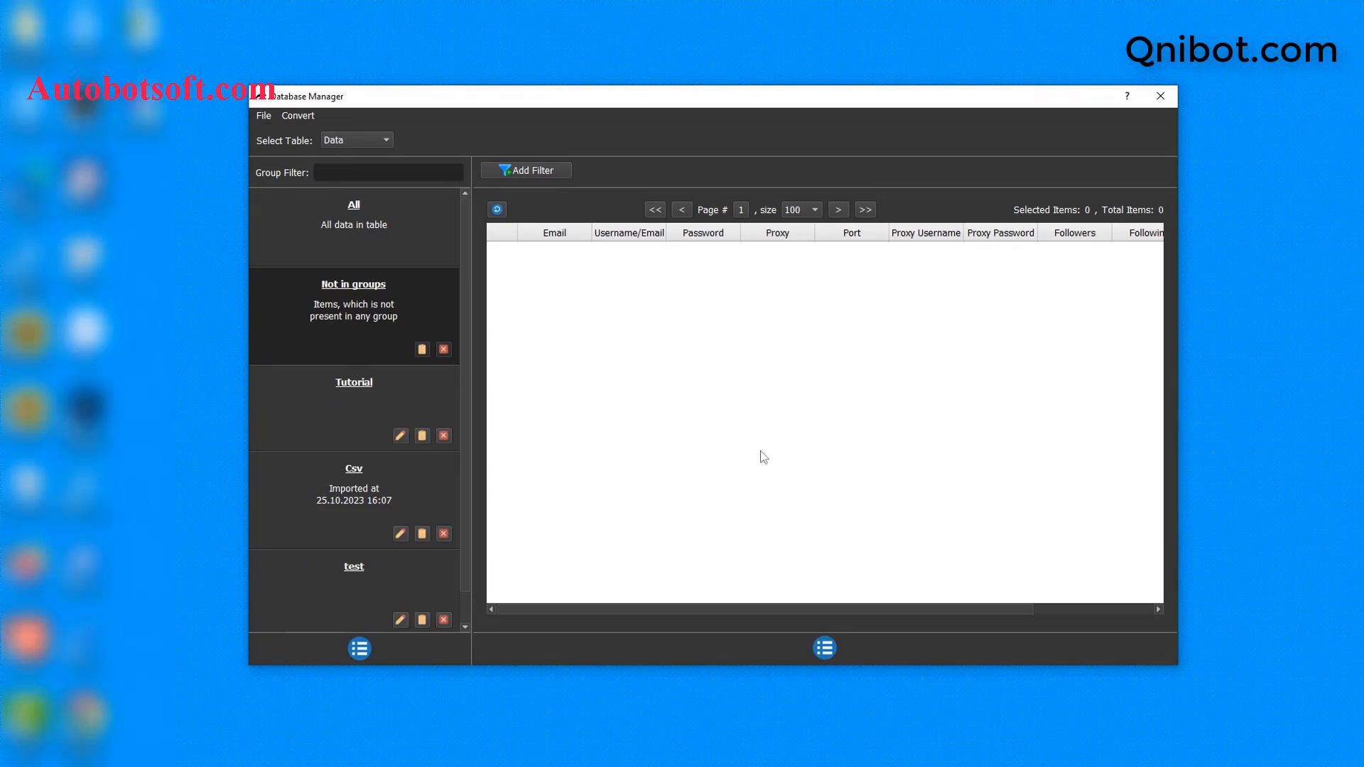
pyautogui.click(378, 383)
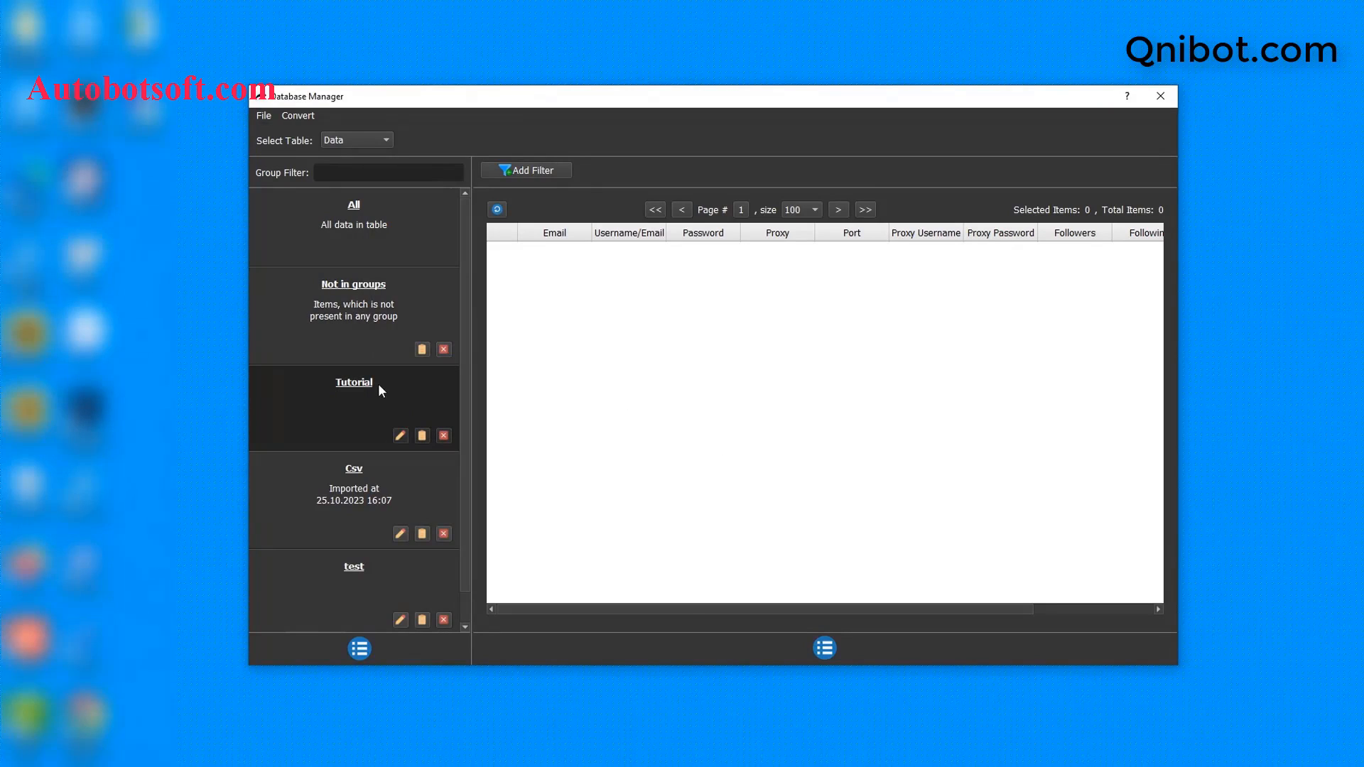
pyautogui.click(826, 648)
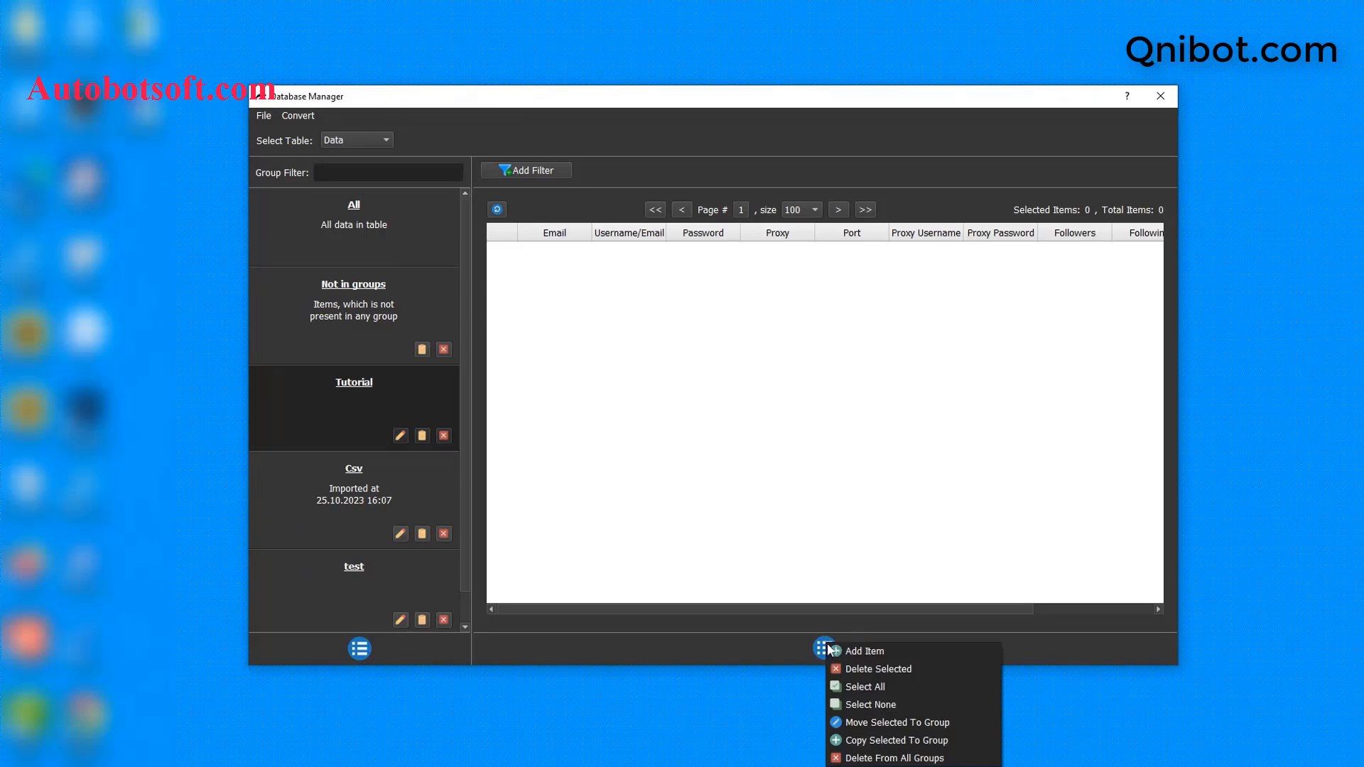
# Step: Start a new Tutorial account, entering its email, the same value as username, and its password
pyautogui.click(863, 650)
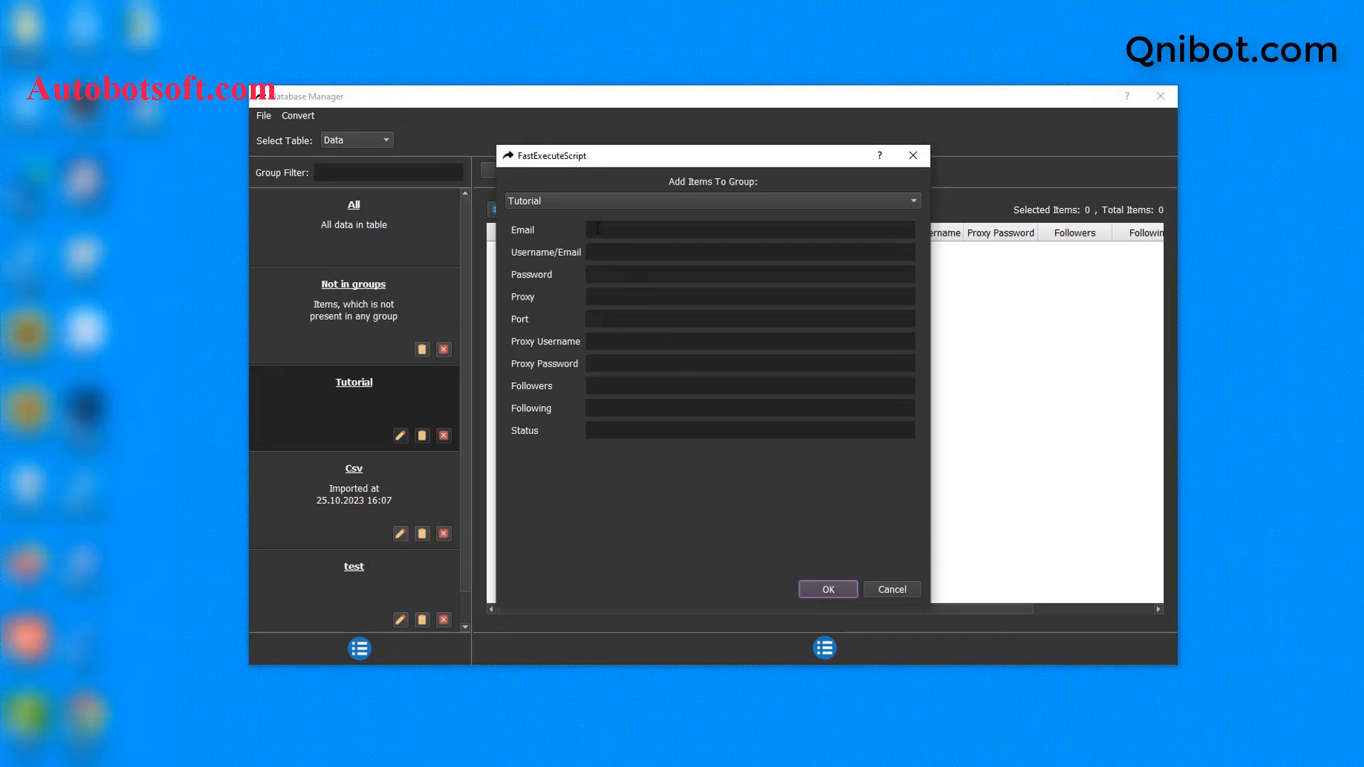
pyautogui.click(598, 228)
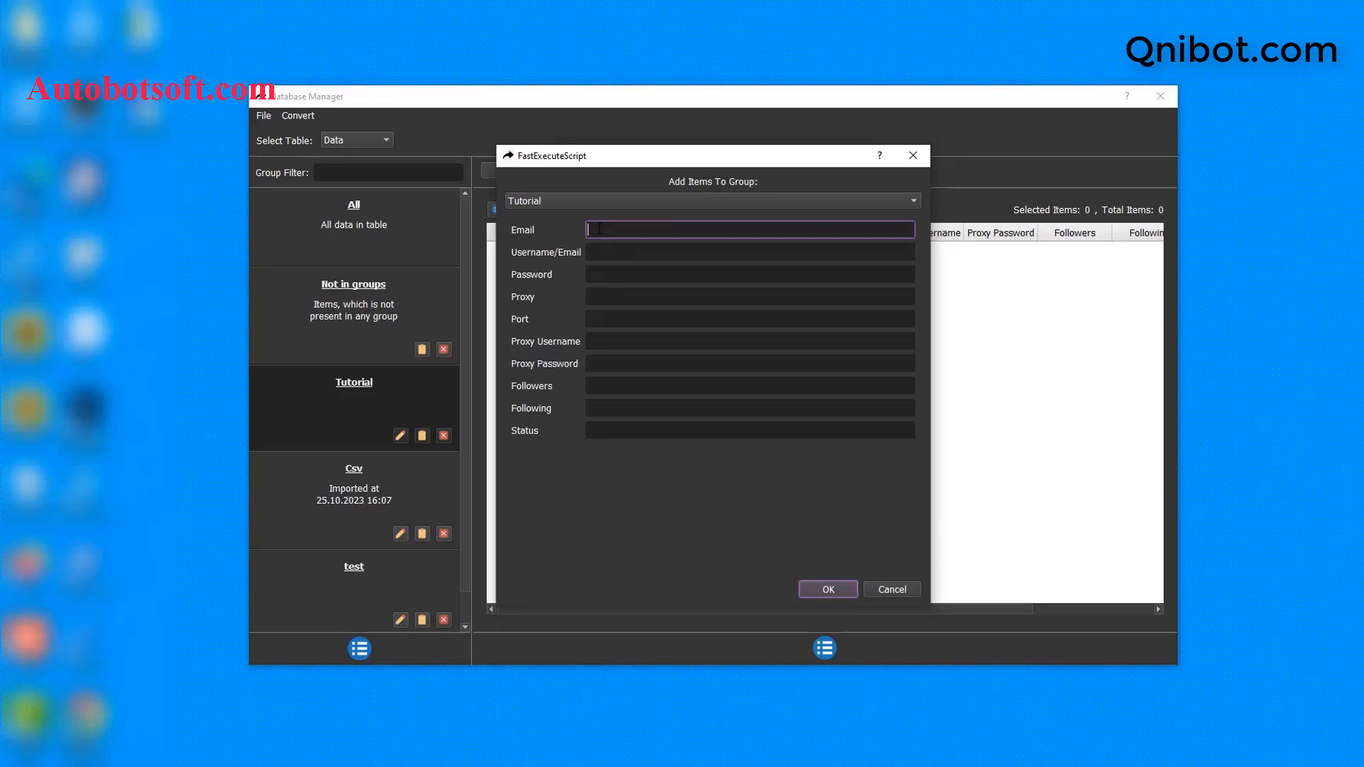
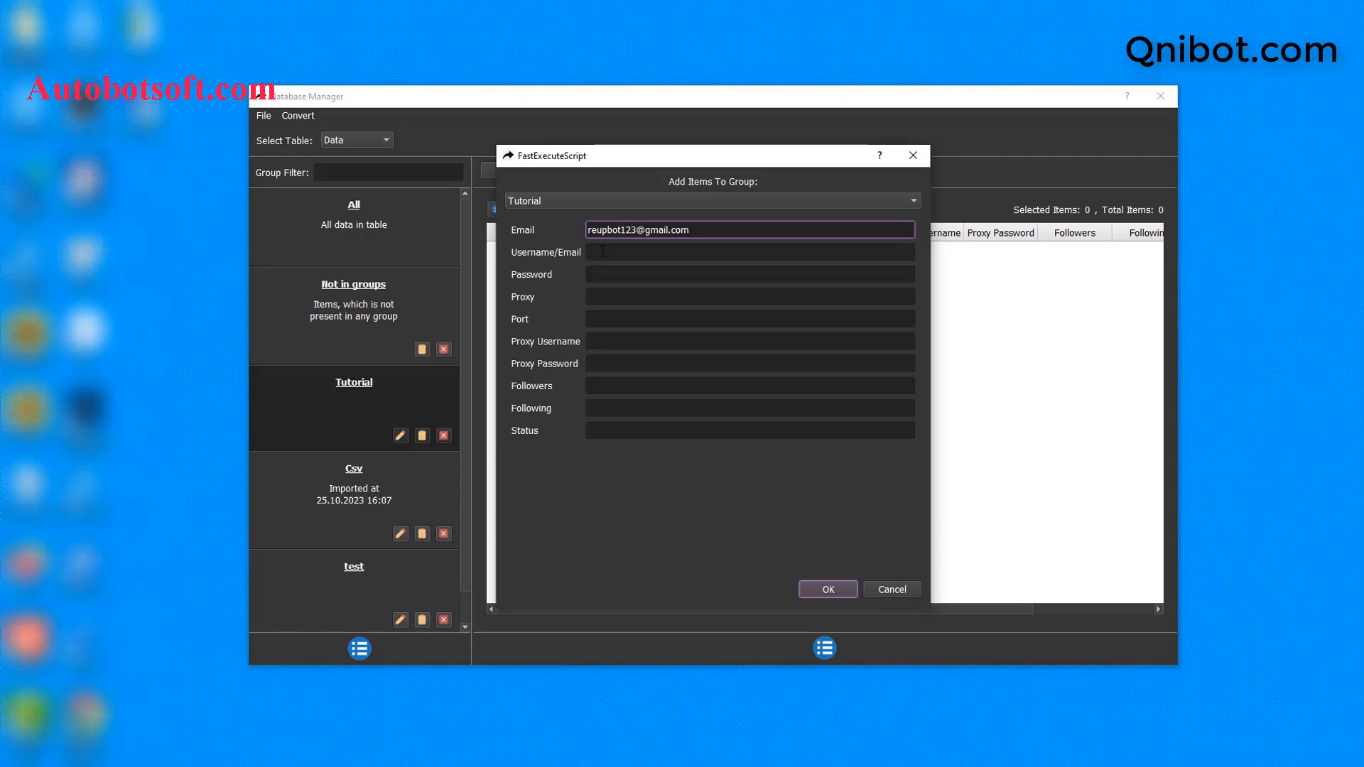
pyautogui.click(603, 252)
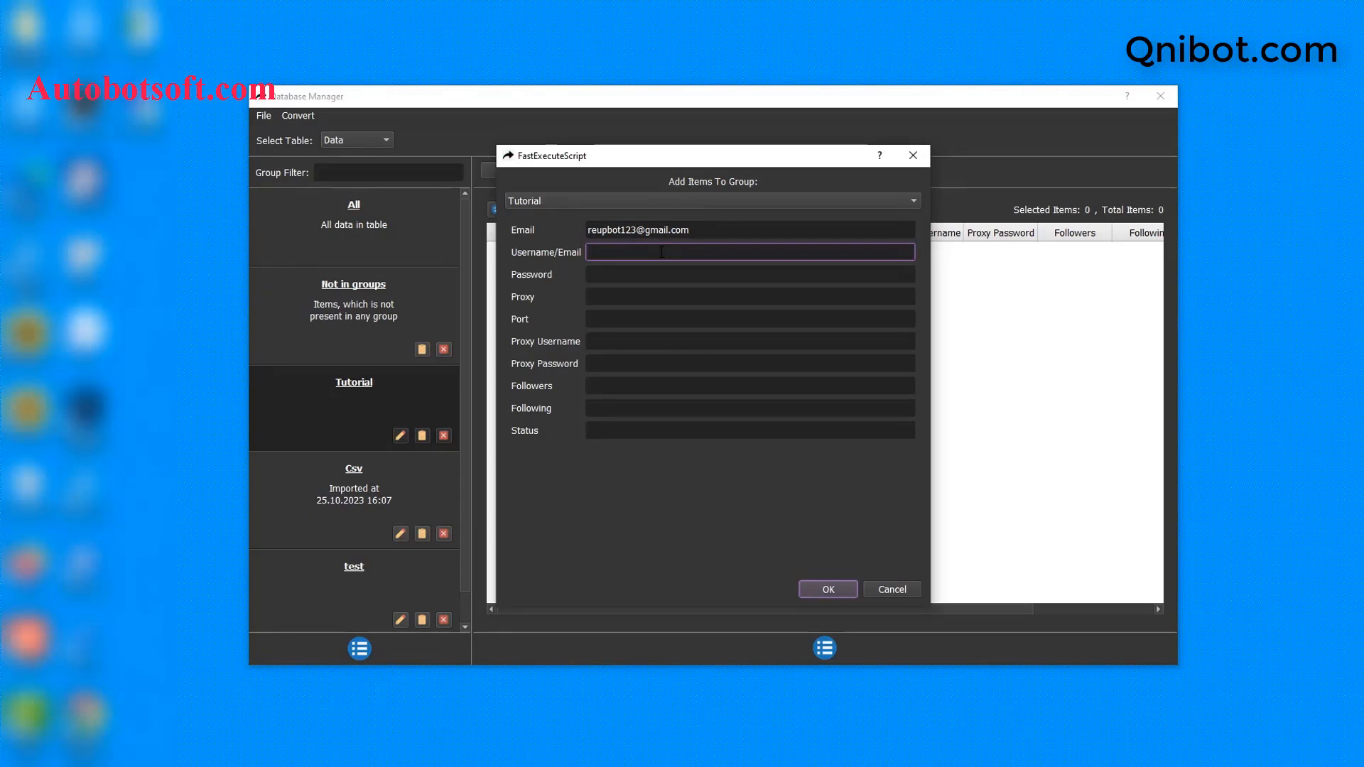
pyautogui.hotkey('ctrl', 'v')
pyautogui.click(654, 274)
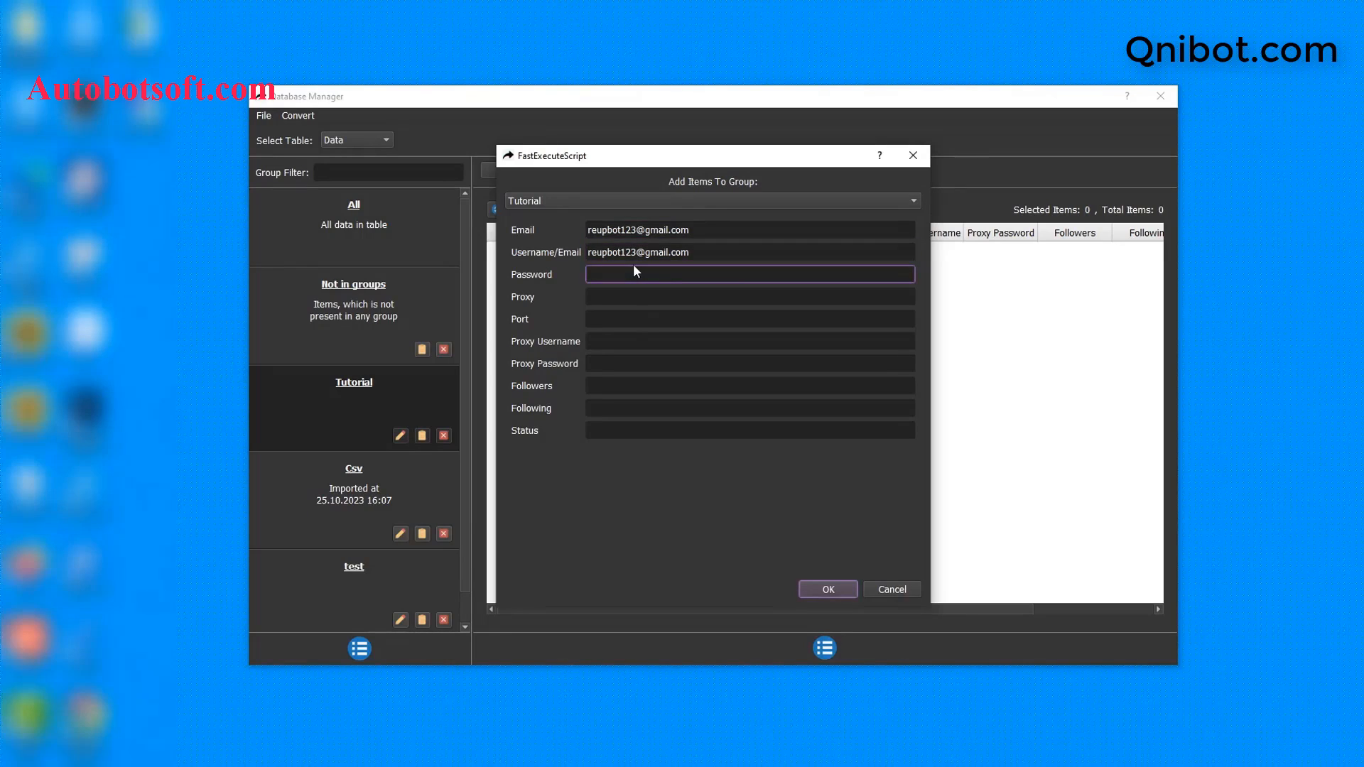
# Step: Add proxy 23.236.218.139, its port and proxy login, then save the account
pyautogui.click(709, 299)
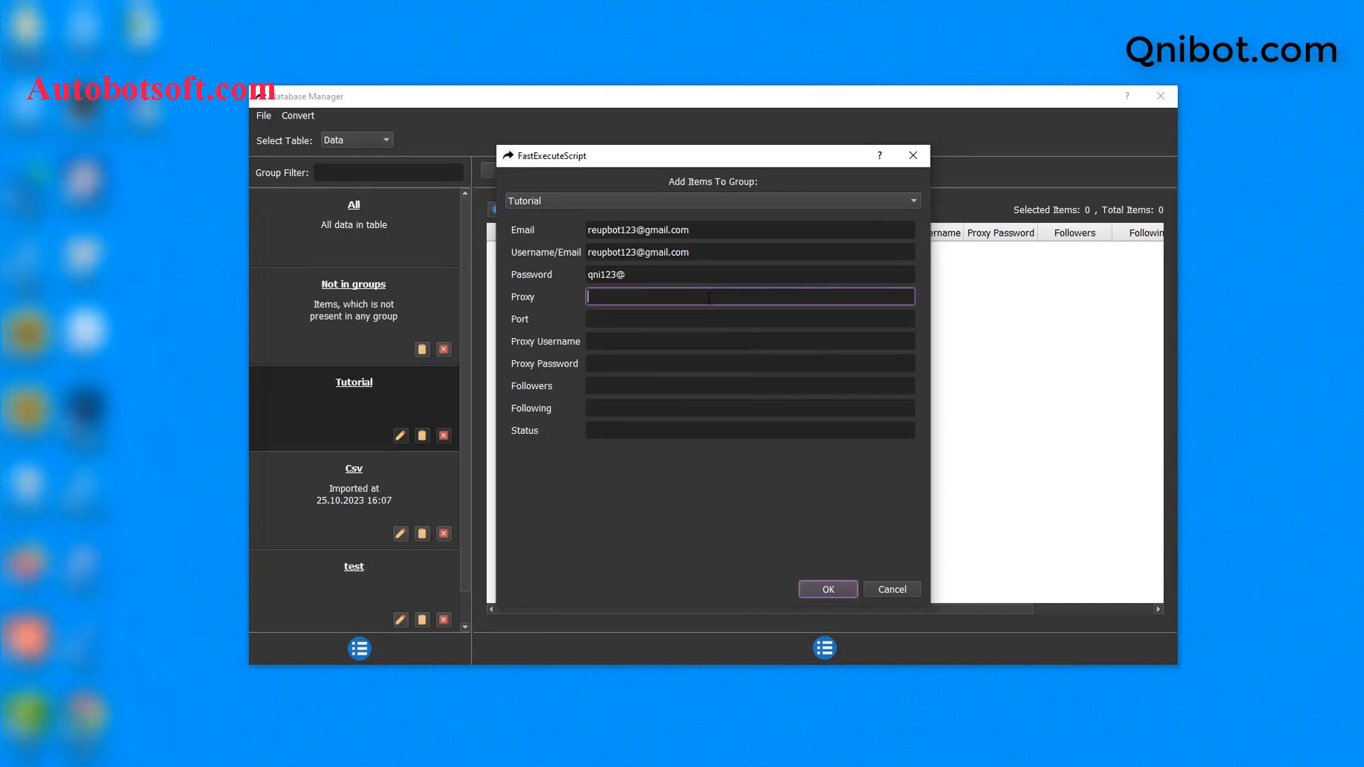
pyautogui.write('23.236.218.139')
pyautogui.click(635, 315)
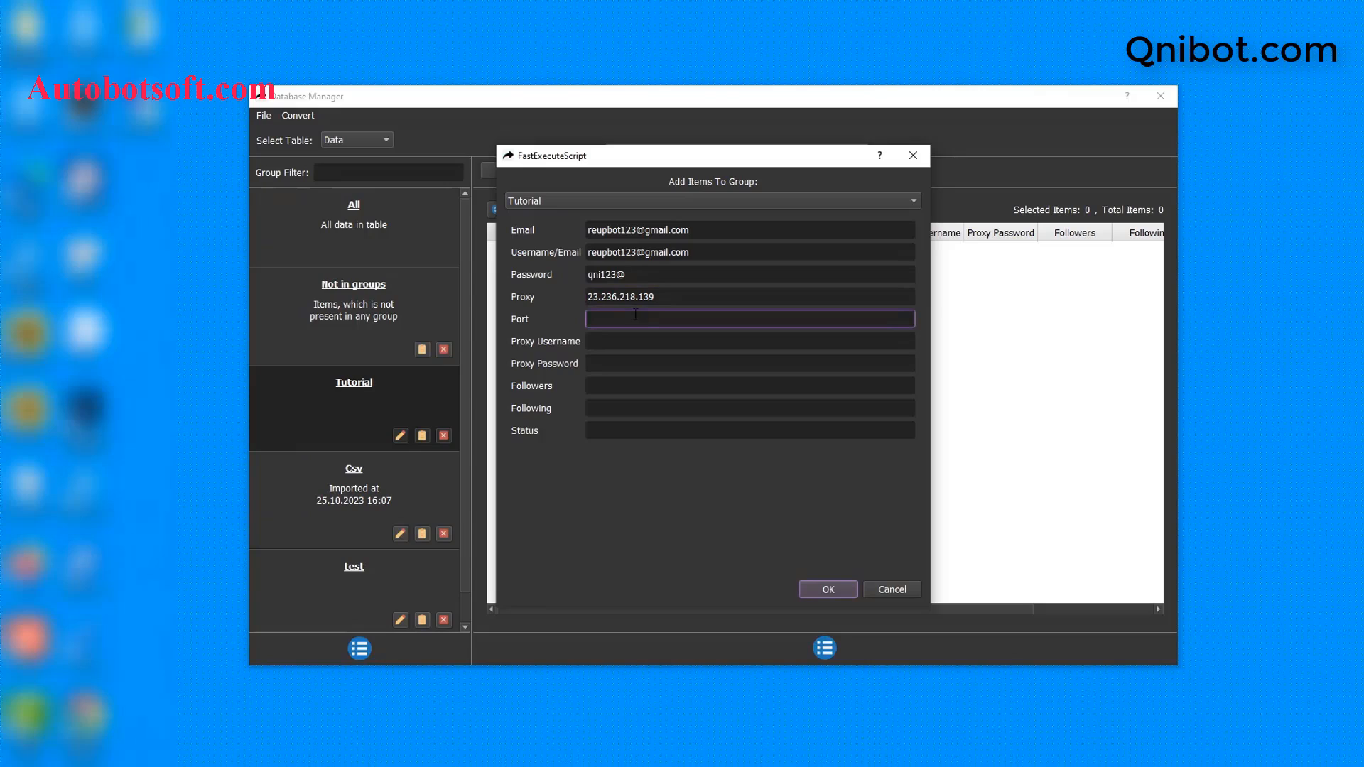
pyautogui.write('99793')
pyautogui.click(617, 340)
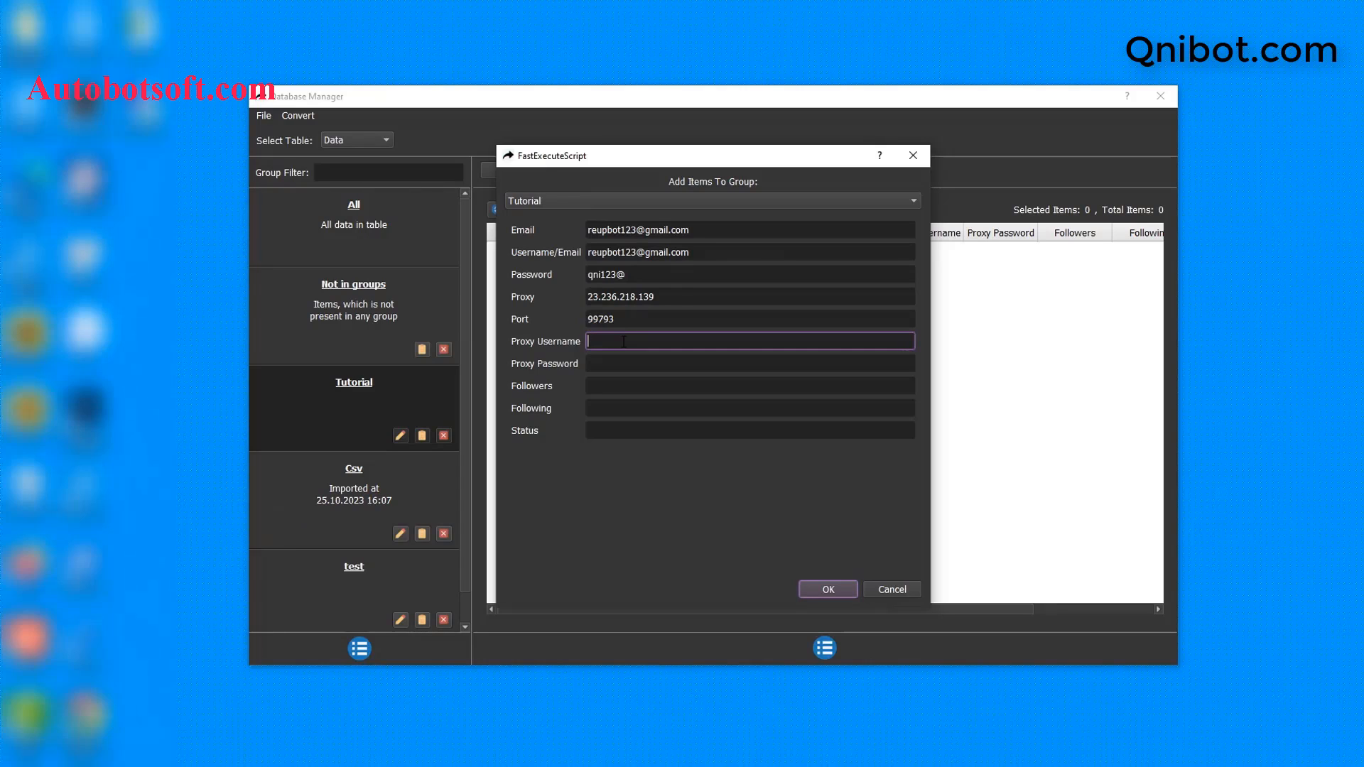
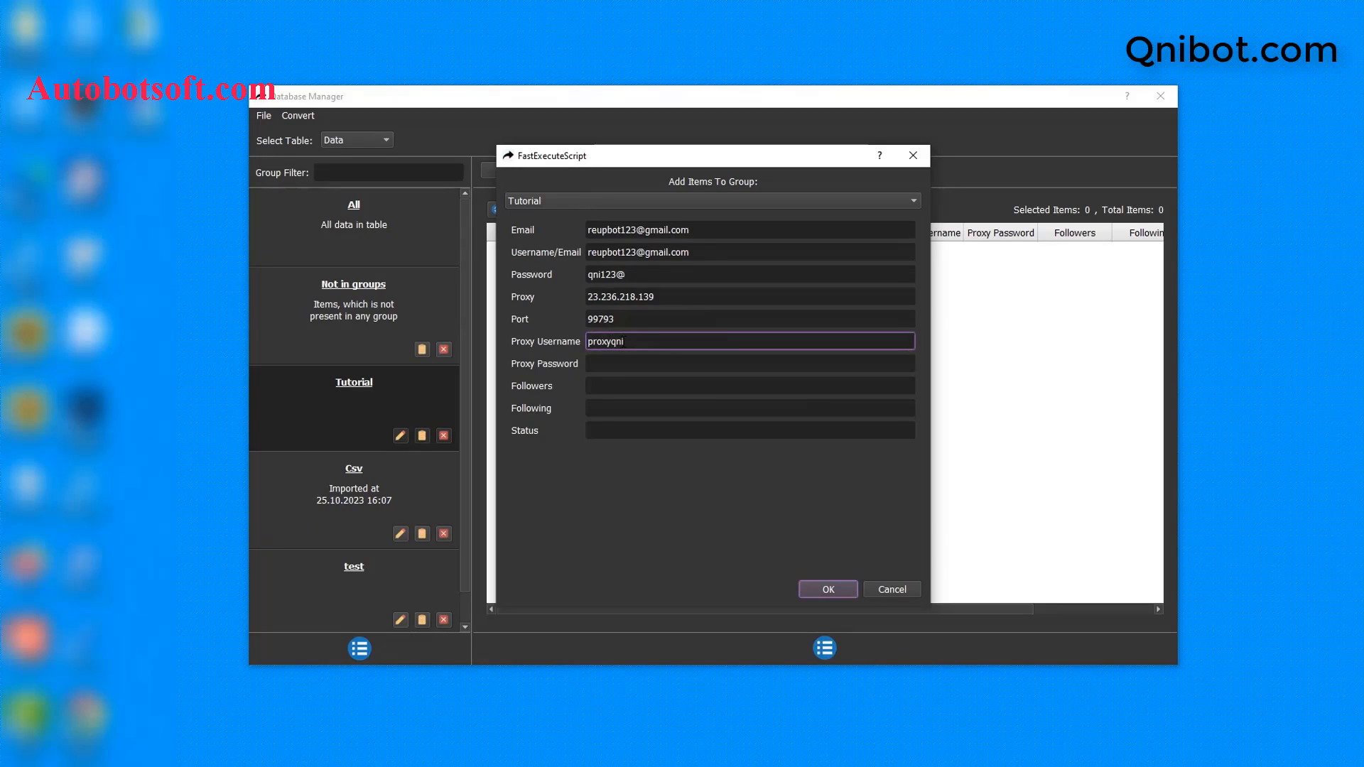
pyautogui.click(619, 365)
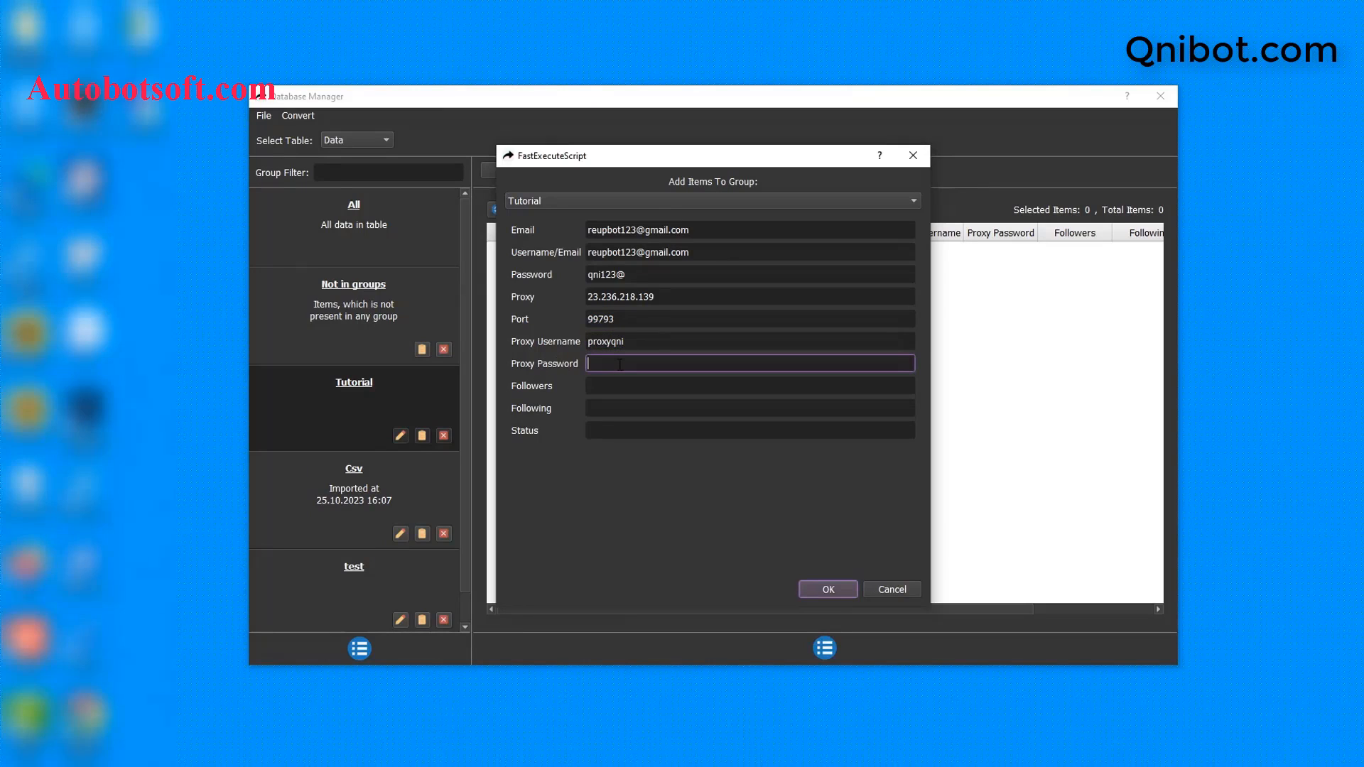
pyautogui.click(828, 590)
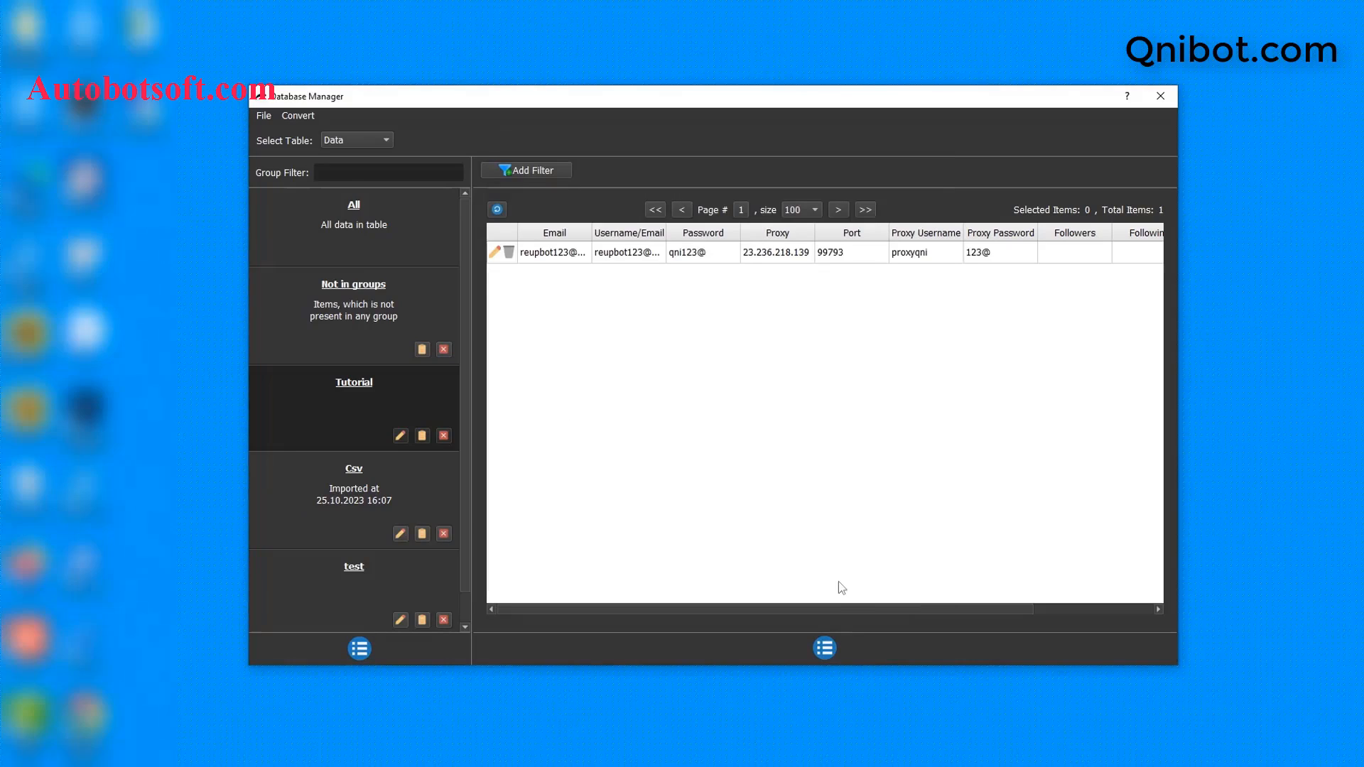
pyautogui.click(829, 658)
pyautogui.click(847, 662)
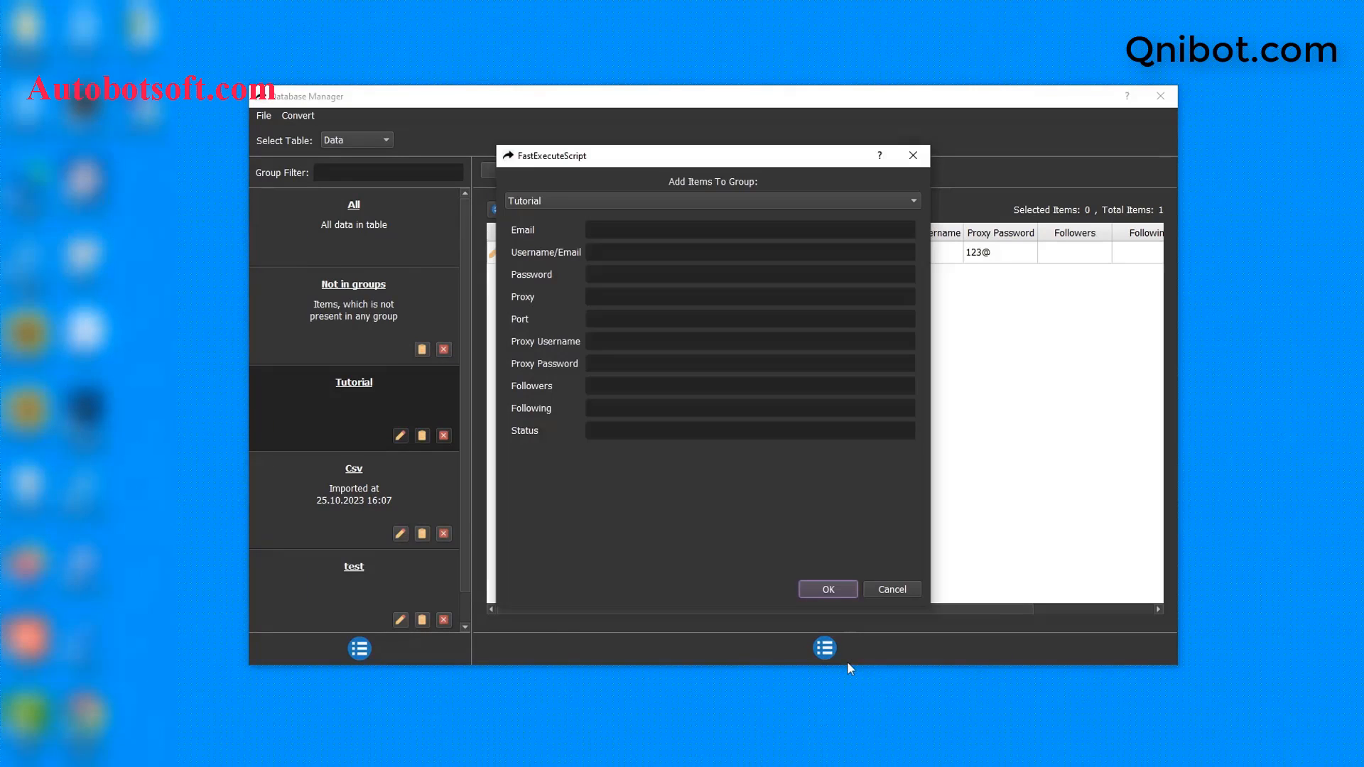
pyautogui.click(923, 160)
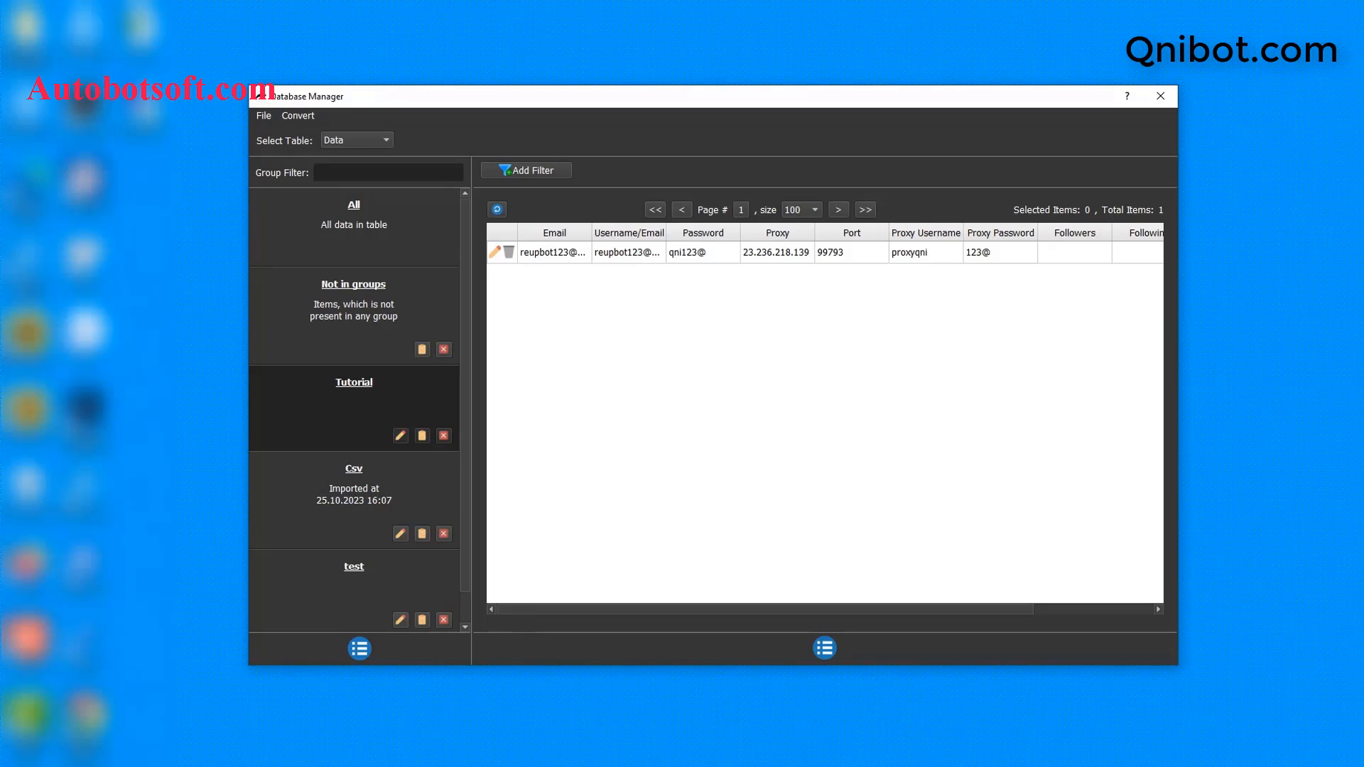
# Step: Create a new text file named tiktok-accounts.txt in D:\qnibot
pyautogui.rightClick(406, 443)
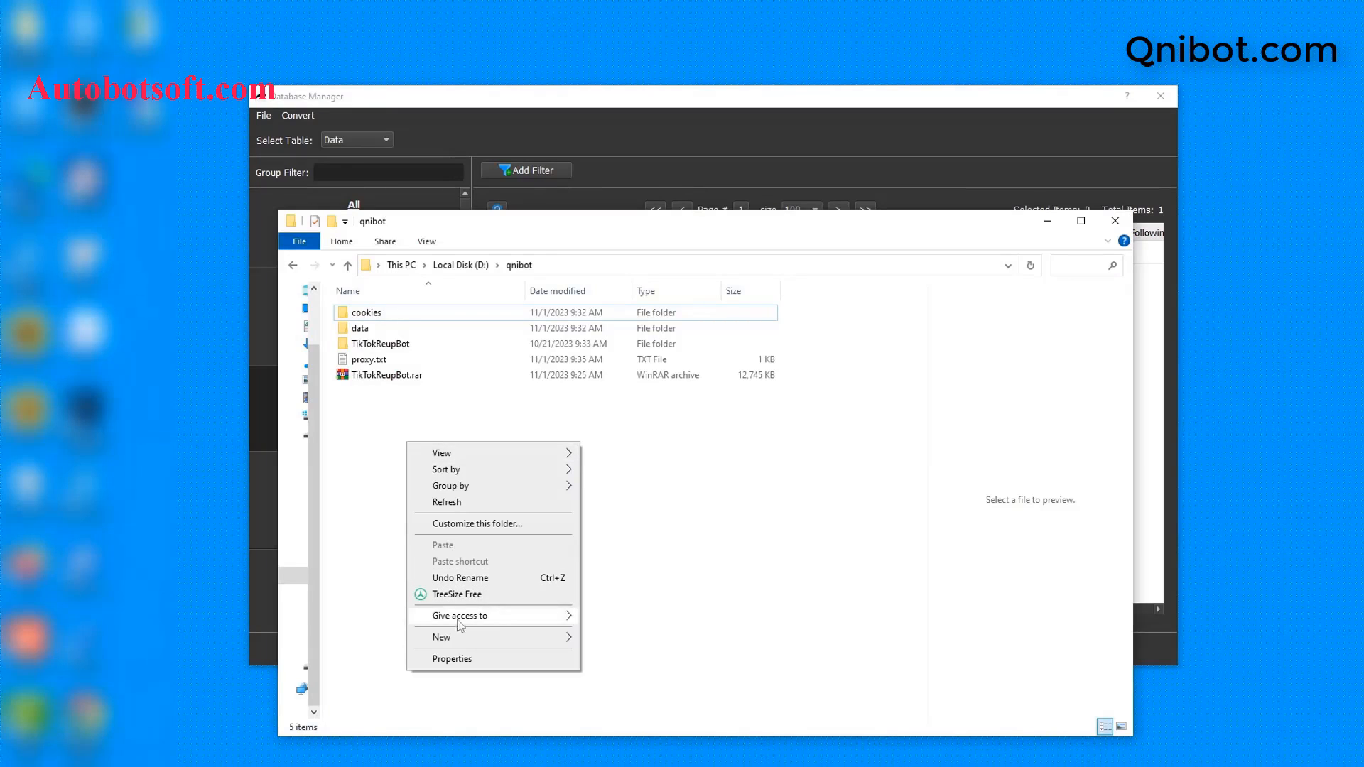
pyautogui.moveTo(497, 636)
pyautogui.click(604, 606)
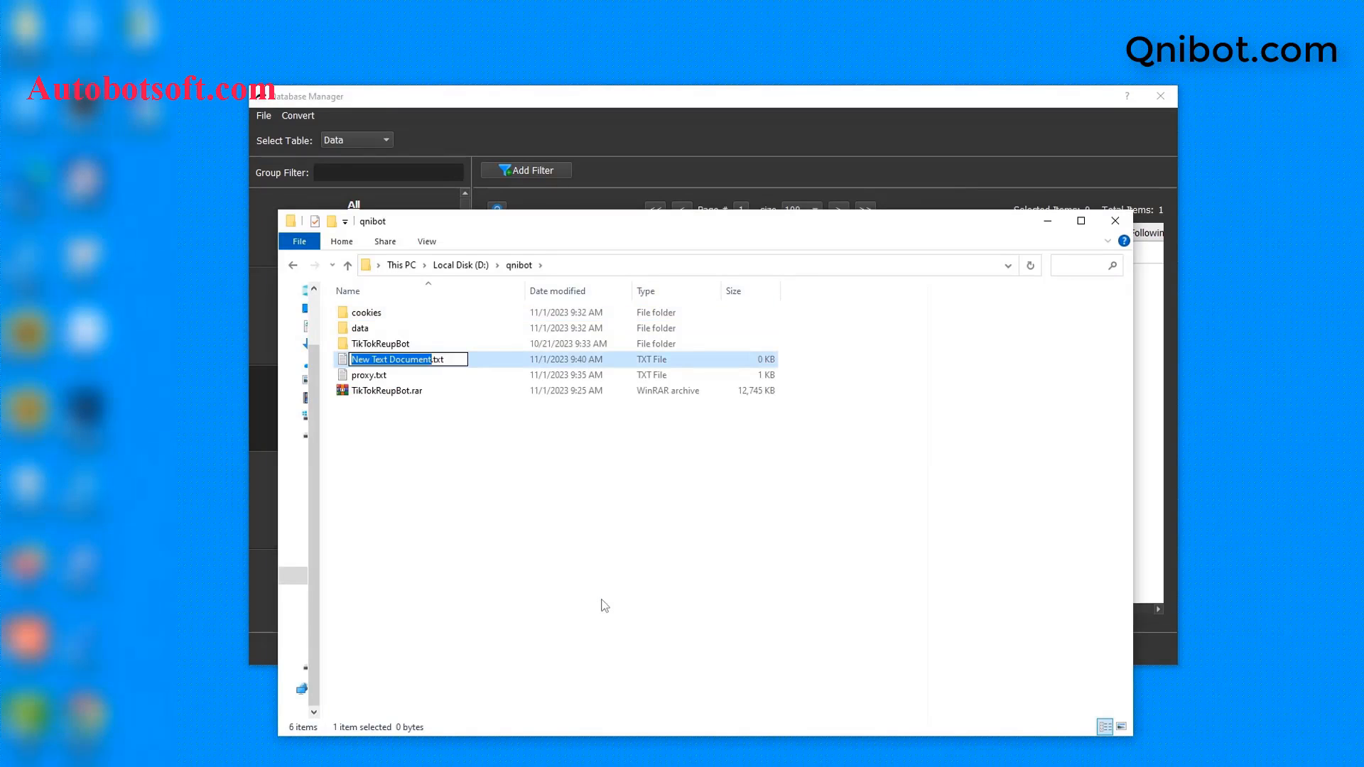
pyautogui.write('tiktoka')
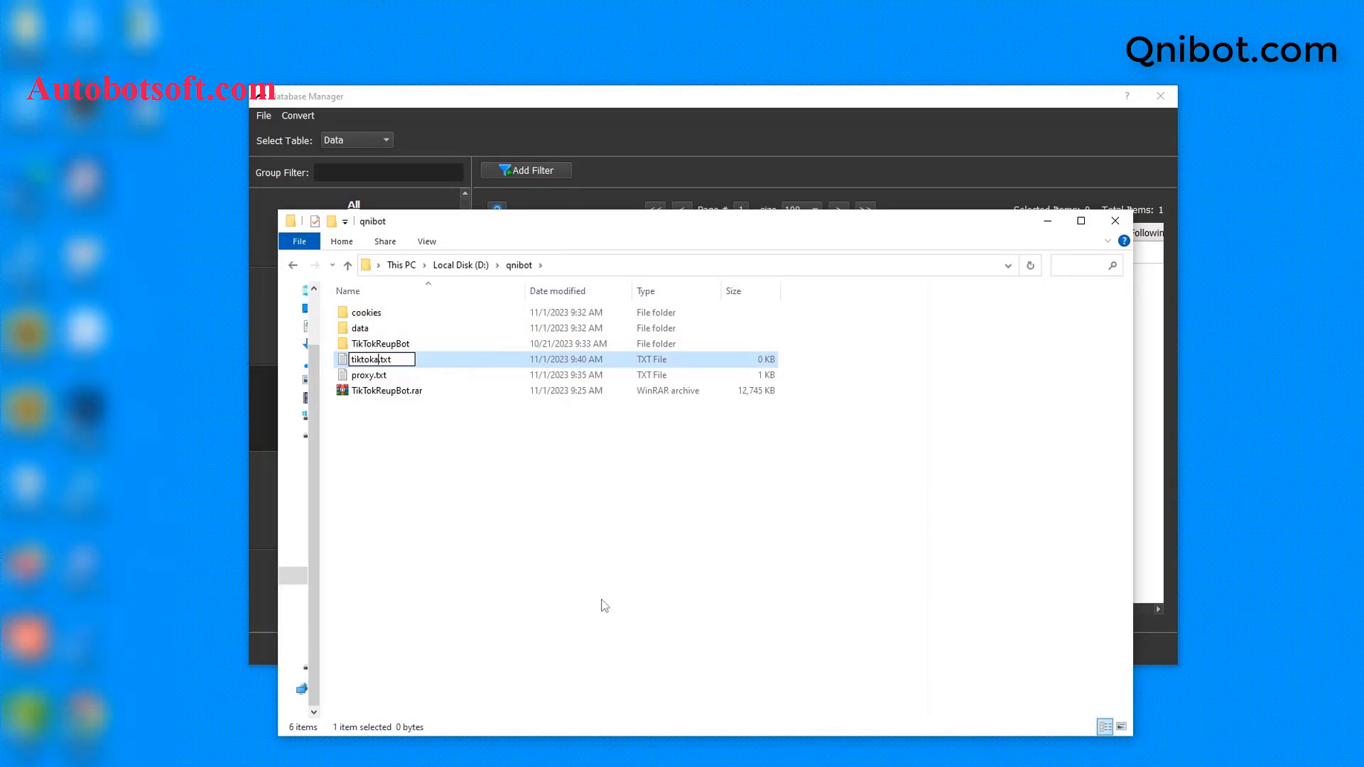
pyautogui.press('BackSpace')
pyautogui.write('-accounts')
pyautogui.press('Return')
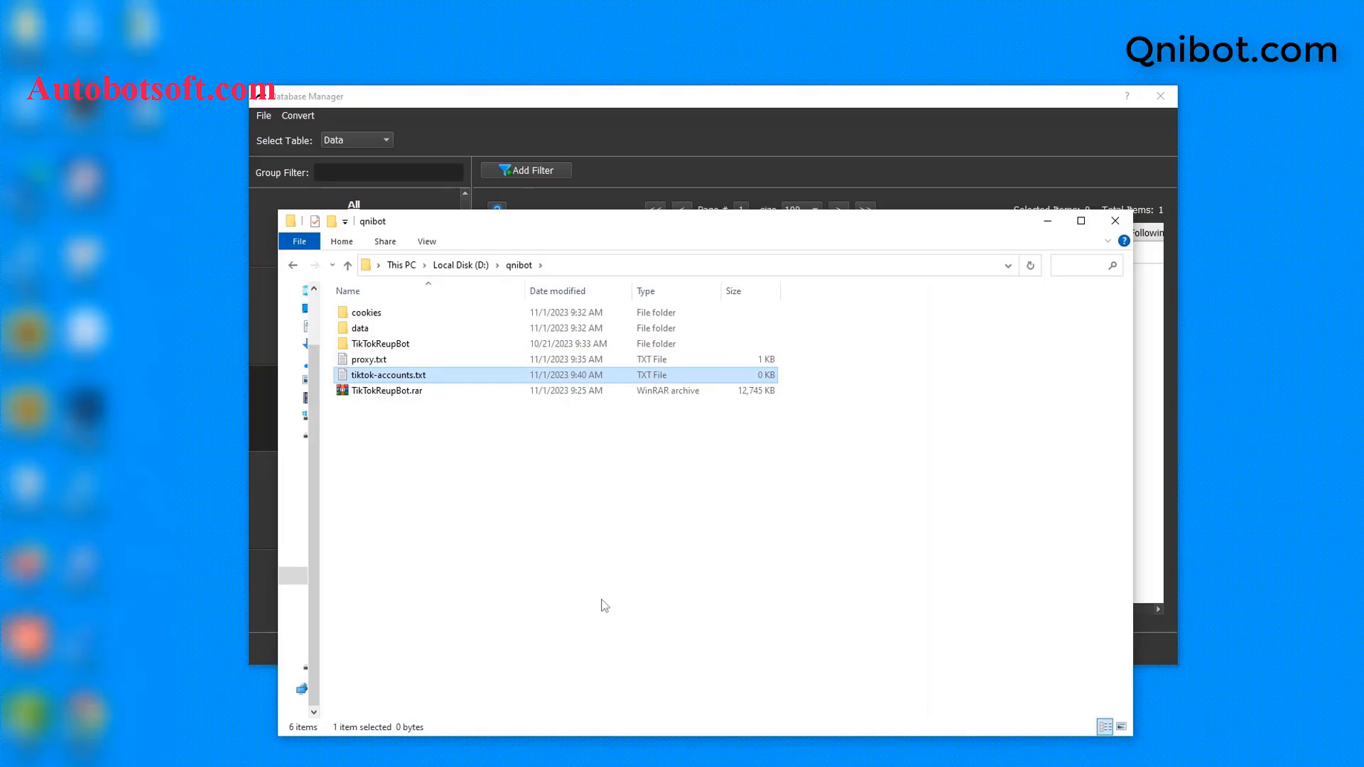
# Step: Open tiktok-accounts.txt in Notepad and place its window over the account table
pyautogui.doubleClick(502, 377)
pyautogui.click(654, 254)
pyautogui.click(775, 406)
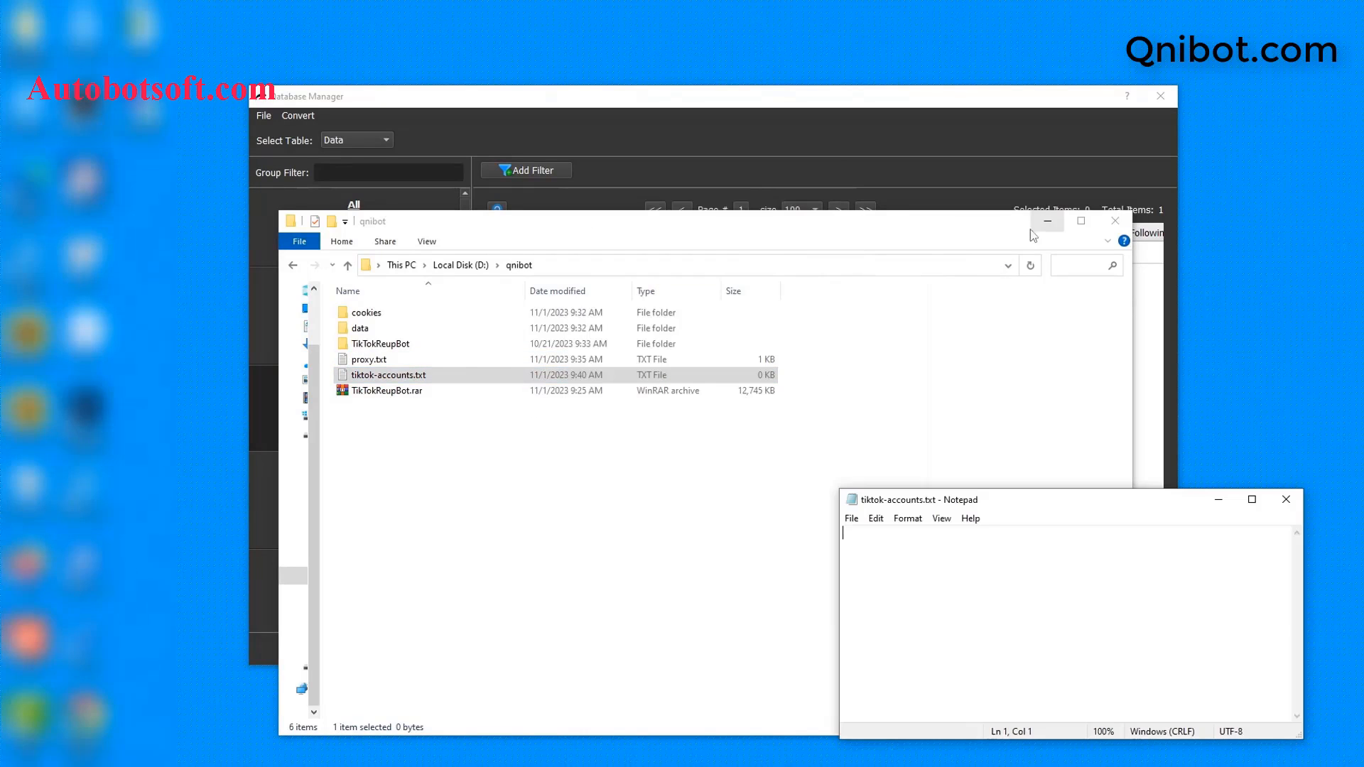
pyautogui.click(1047, 221)
pyautogui.moveTo(1039, 507); pyautogui.dragTo(799, 393)
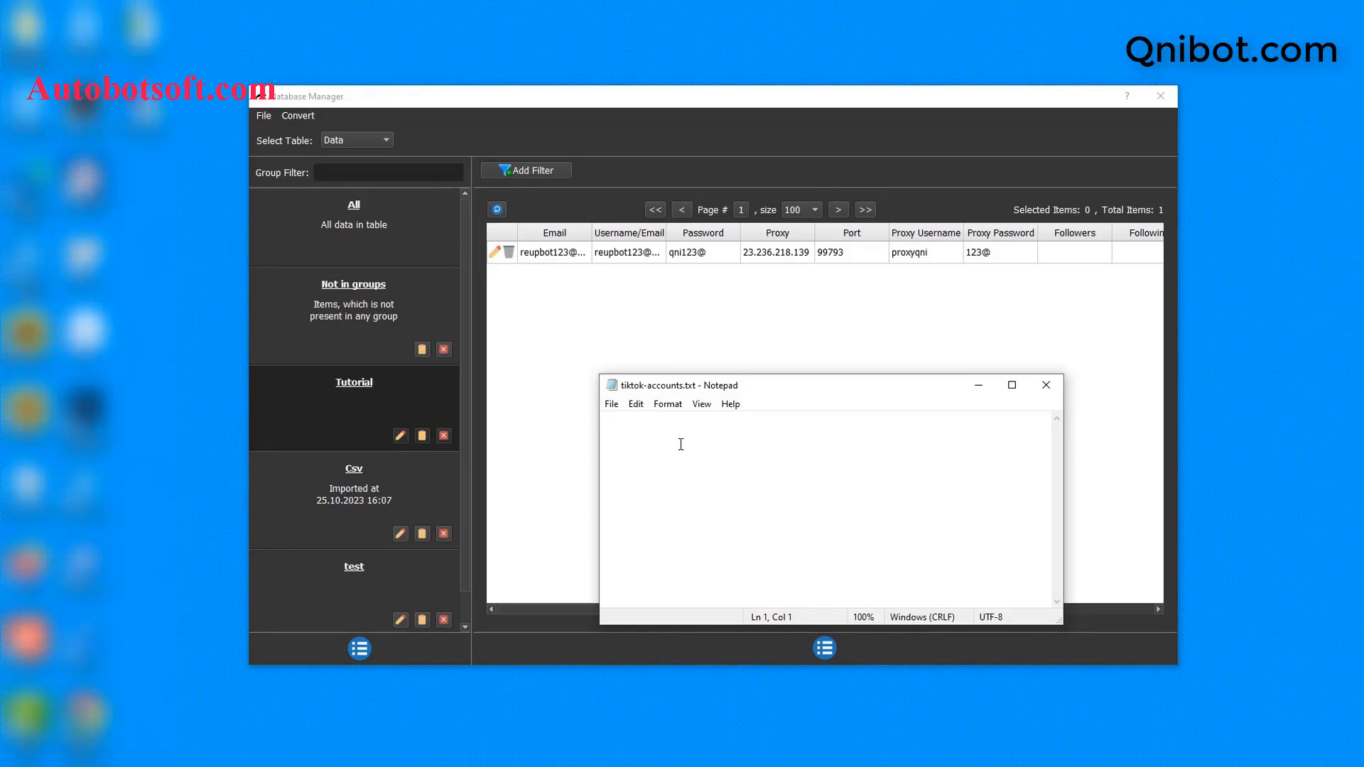
# Step: Write the first account line as comma-separated email, username and password, trimming extra blank lines
pyautogui.hotkey('ctrl', 'v')
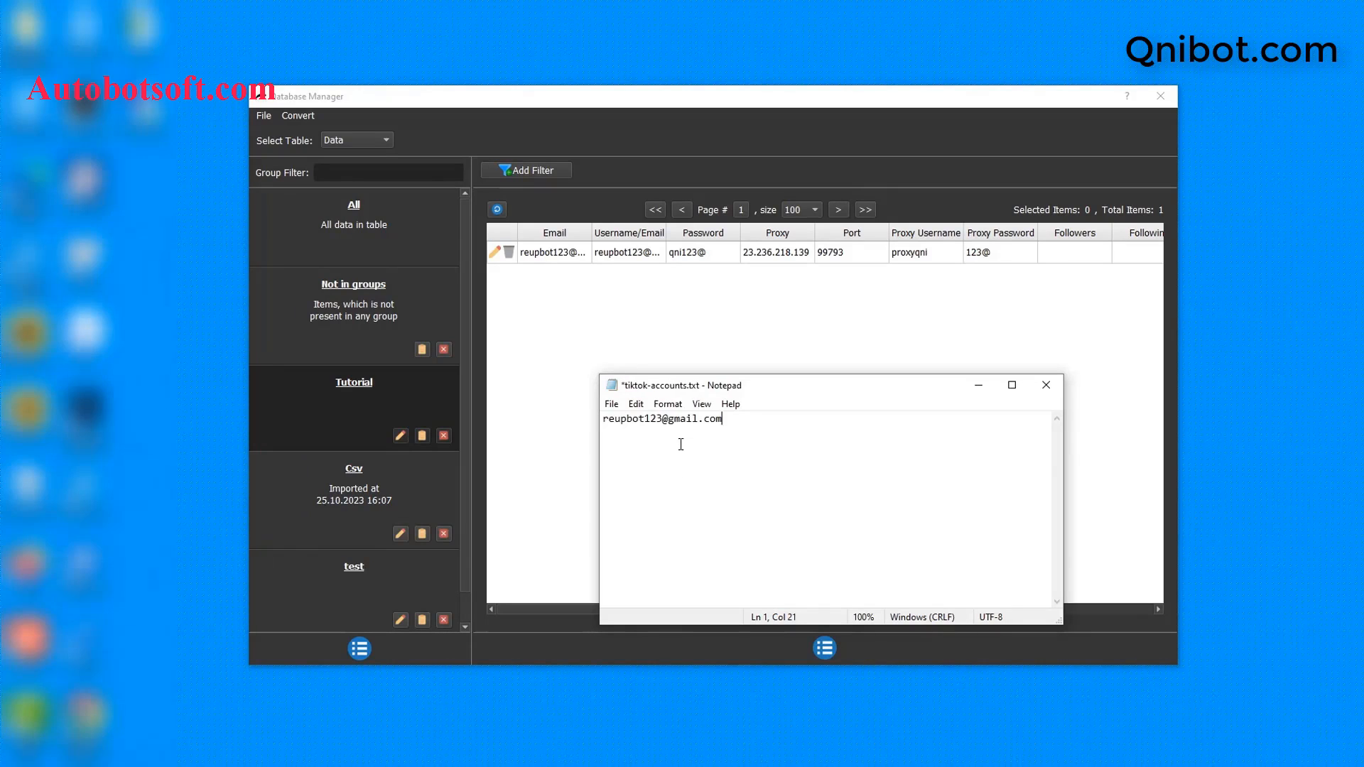
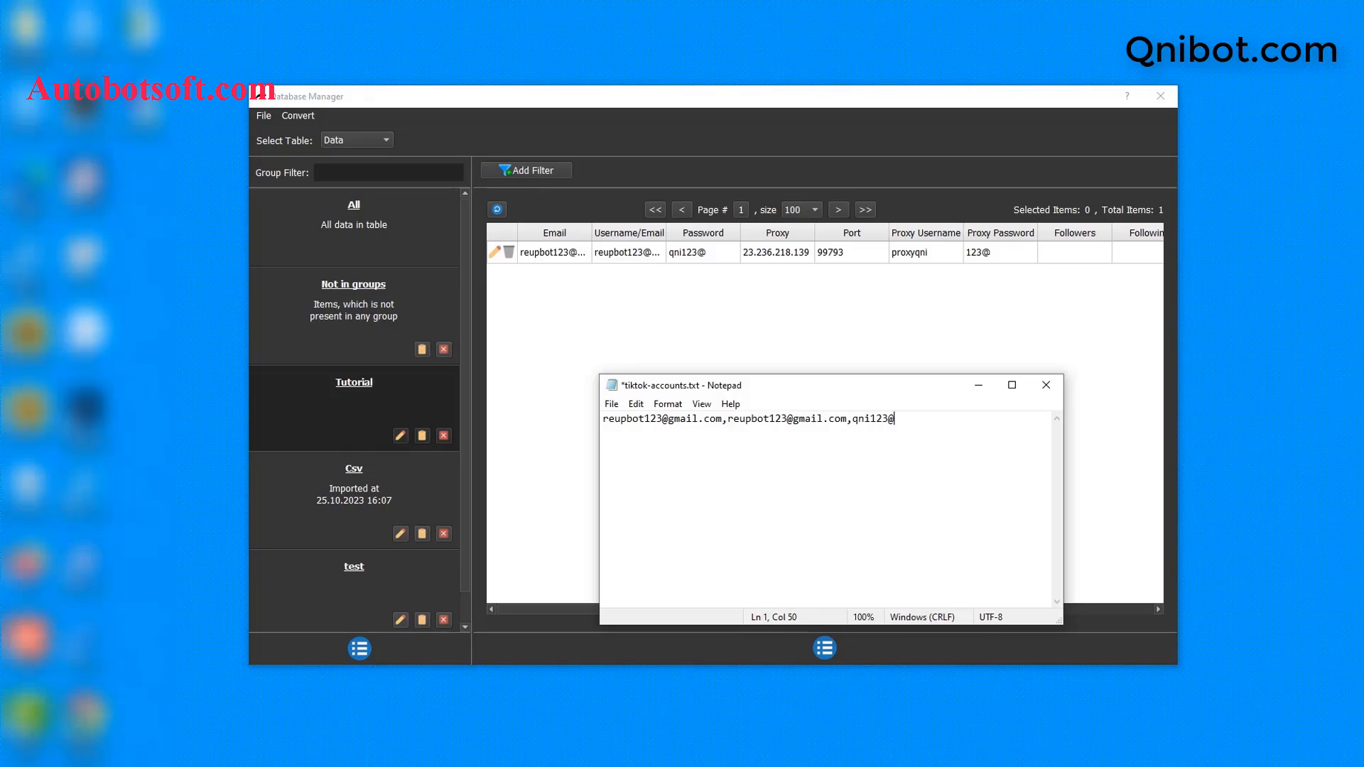
pyautogui.press('Return')
pyautogui.press('Return')
pyautogui.press('Return')
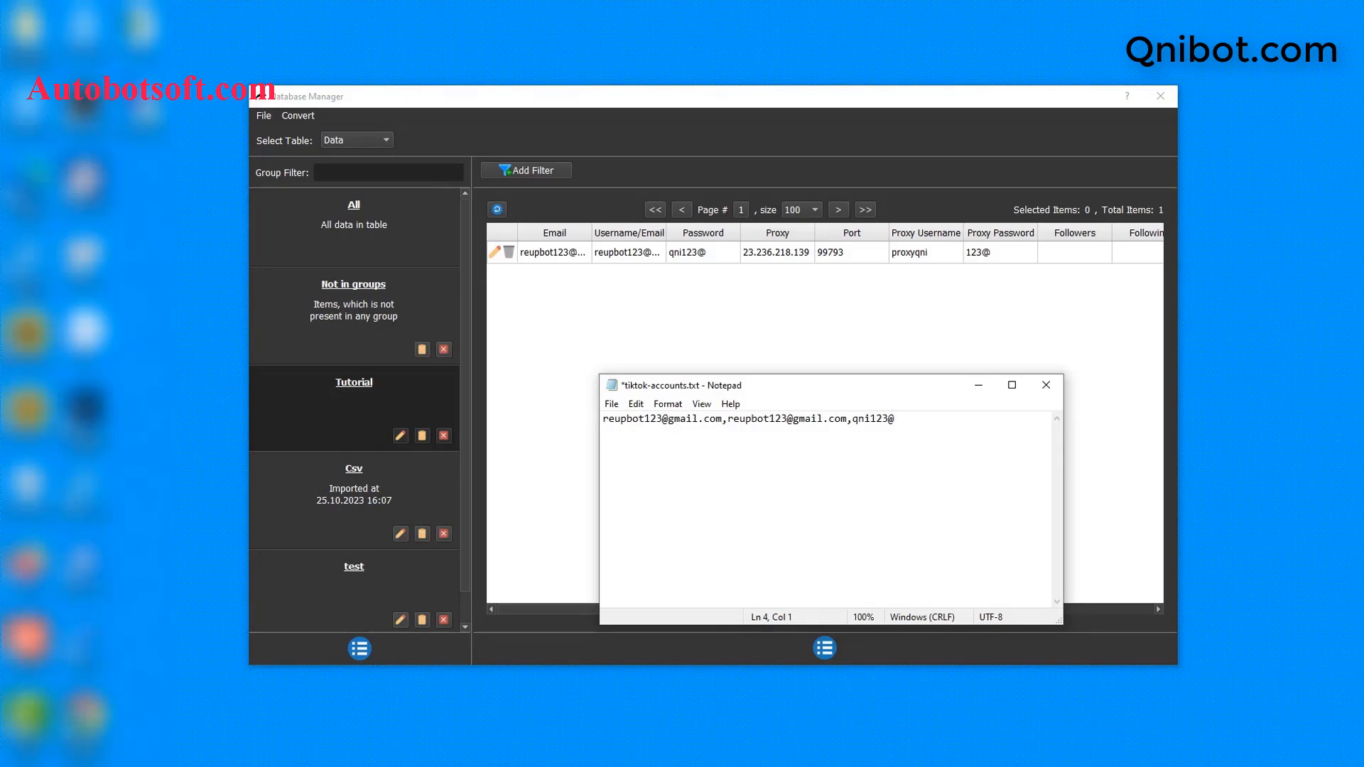
pyautogui.press('BackSpace')
pyautogui.press('BackSpace')
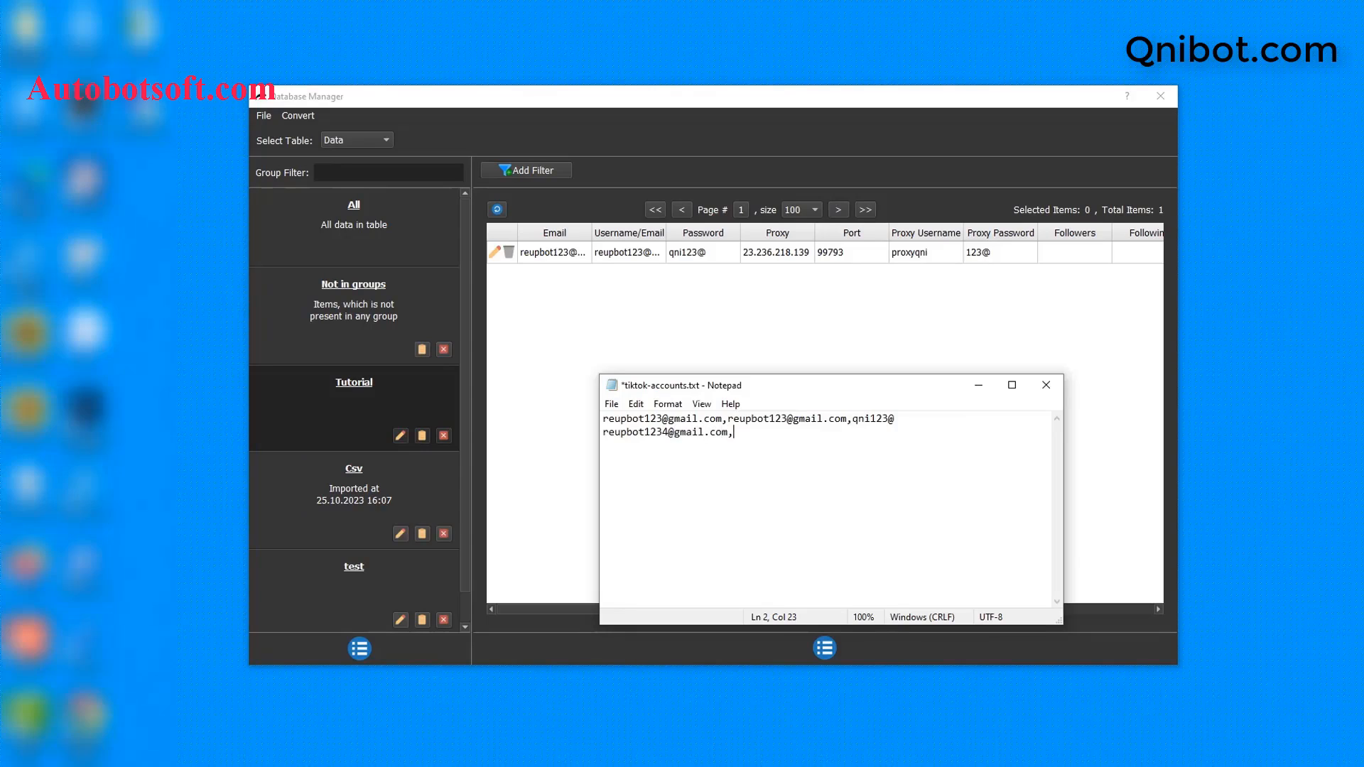
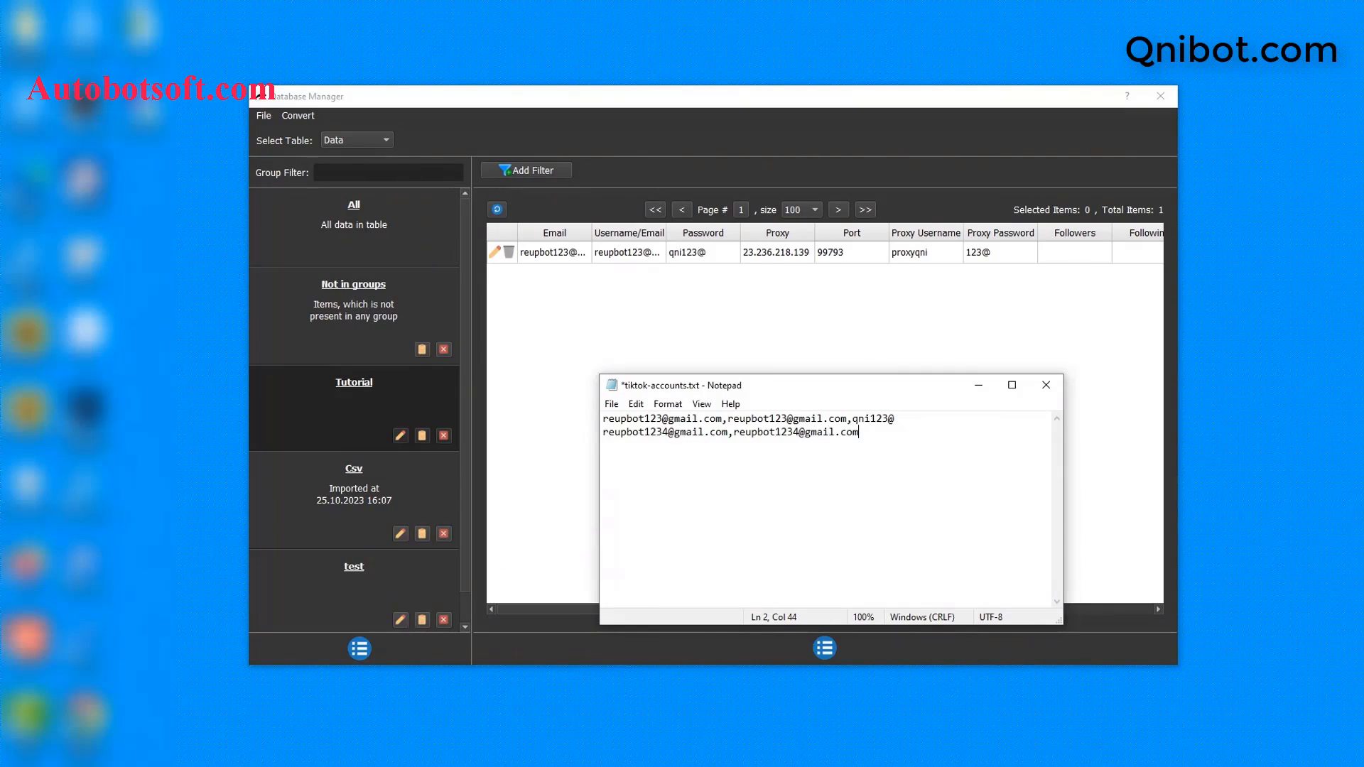
# Step: Type the second account line with its credentials, proxy IP, port 99793 and proxy login
pyautogui.write('23.236.218.139')
pyautogui.write(',')
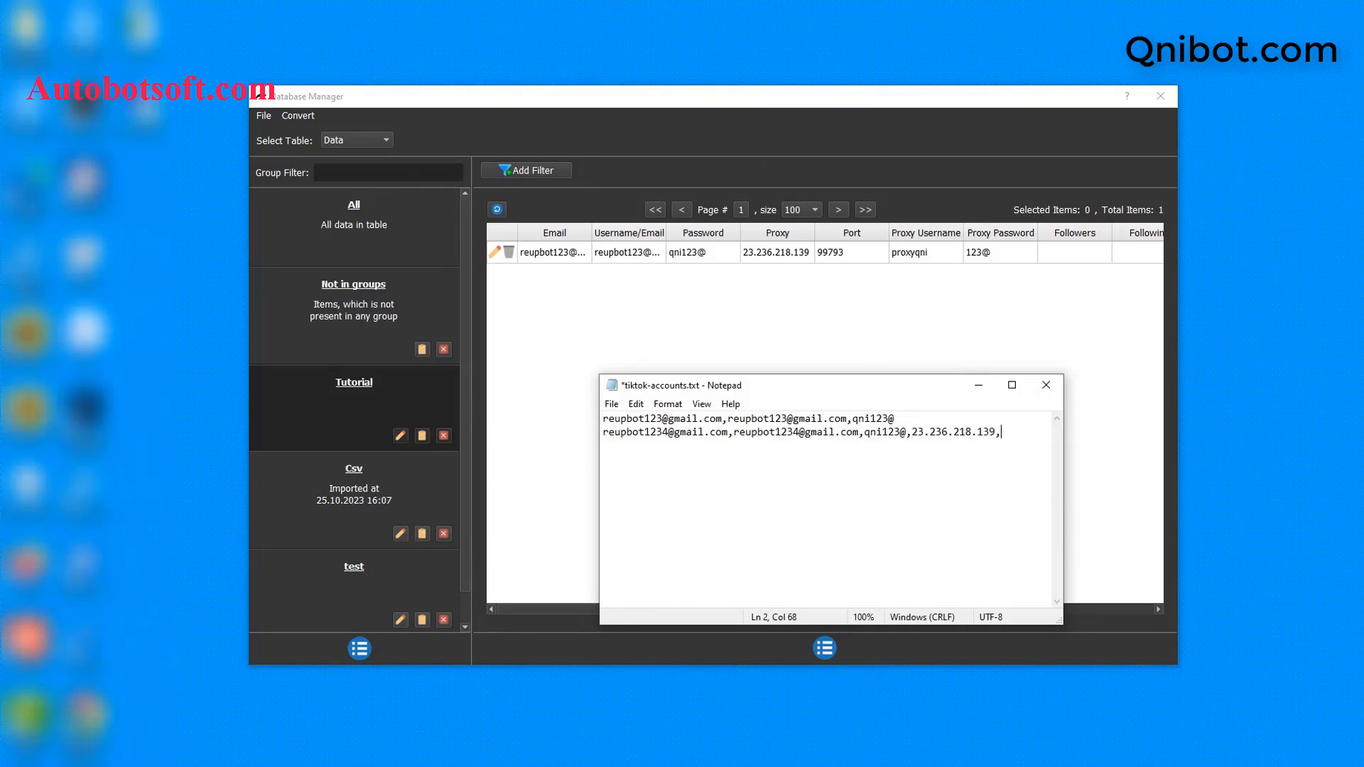
pyautogui.write('99793')
# Step: Widen Notepad, delete the trailing empty lines, and save tiktok-accounts.txt
pyautogui.moveTo(1064, 451); pyautogui.dragTo(1238, 449)
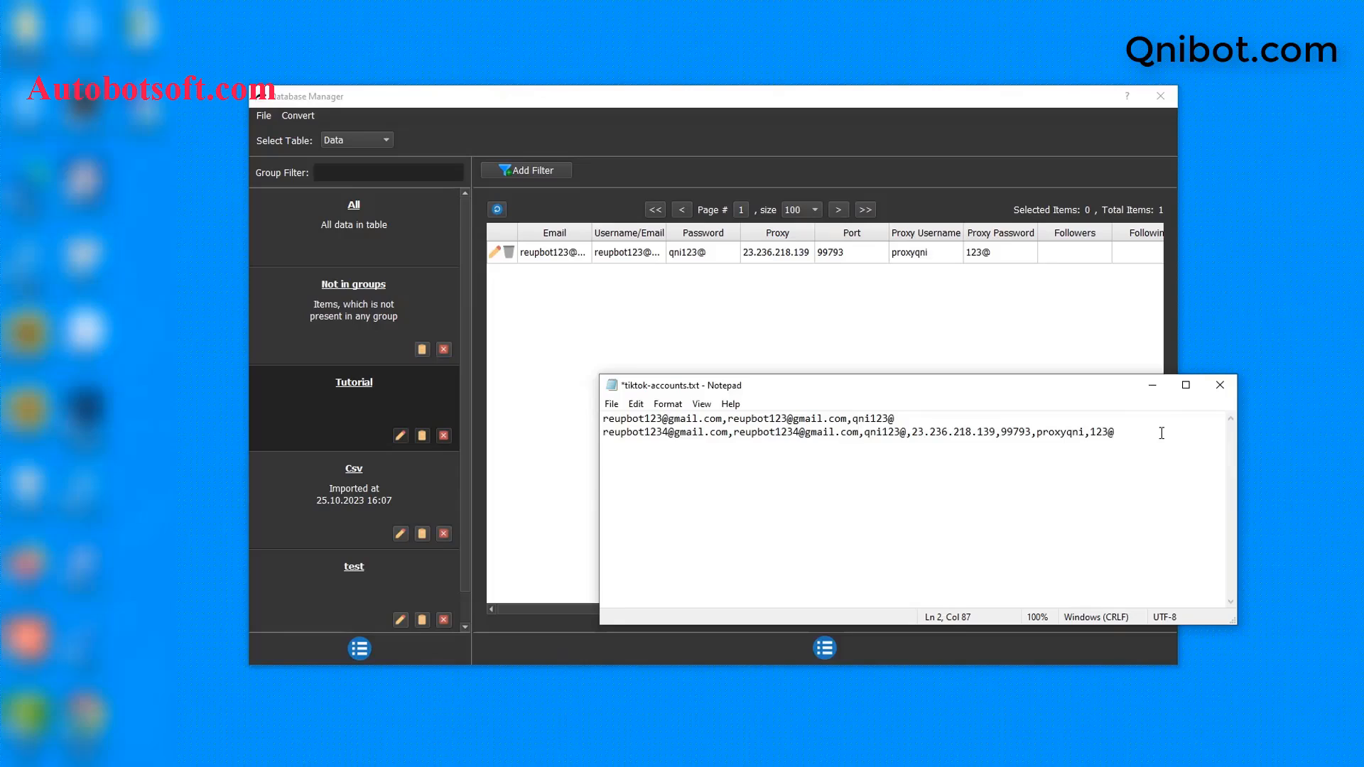
pyautogui.press('Return')
pyautogui.press('Return')
pyautogui.press('BackSpace')
pyautogui.press('BackSpace')
pyautogui.click(611, 406)
pyautogui.click(642, 471)
# Step: Import D:/qnibot/tiktok-accounts.txt with Import Csv, then close the Notepad file
pyautogui.click(295, 115)
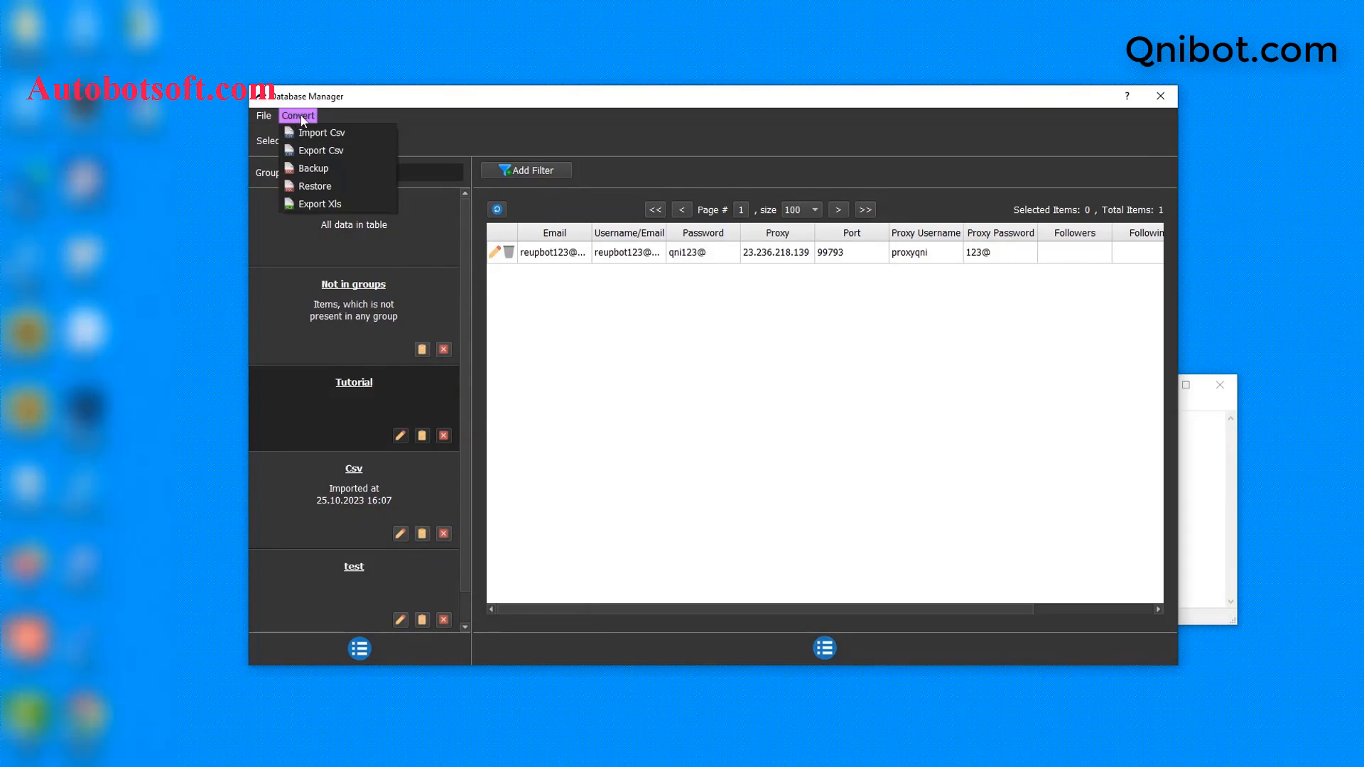
pyautogui.click(318, 135)
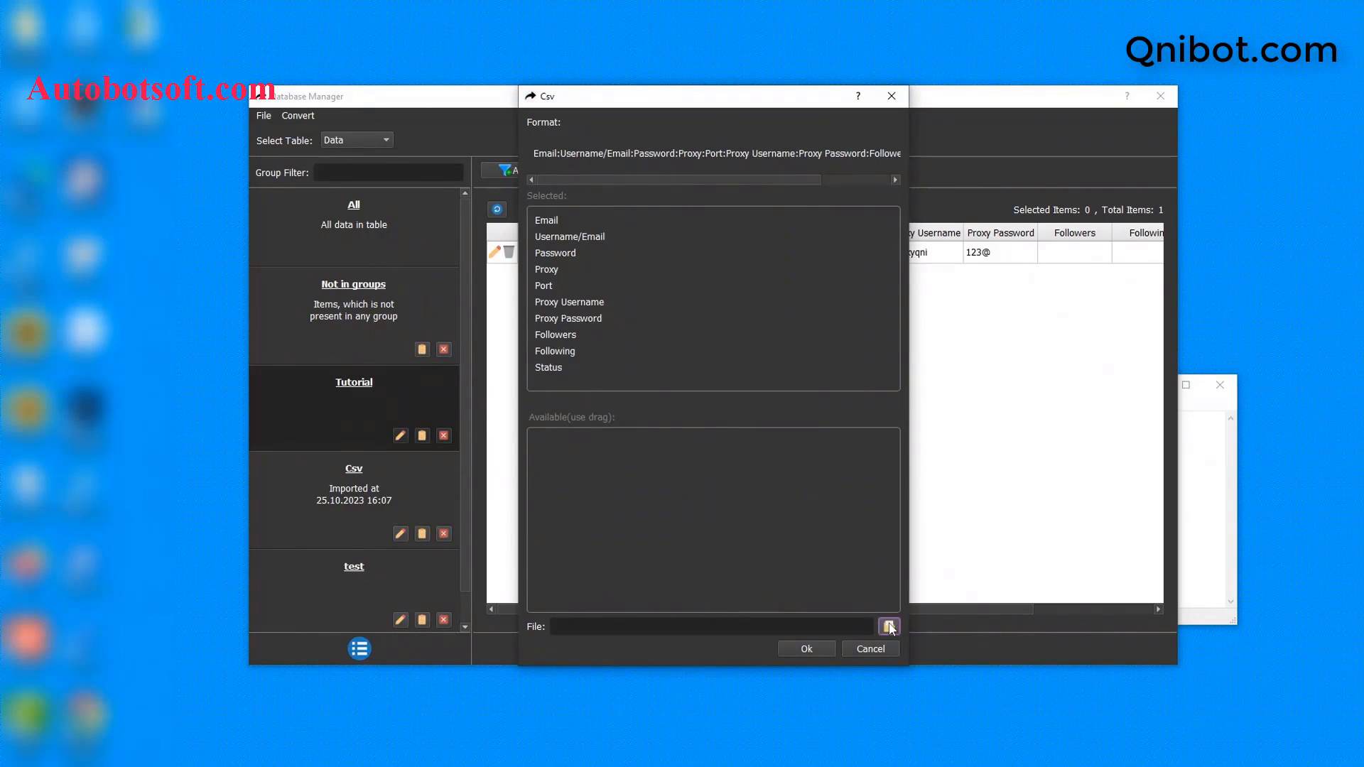
pyautogui.click(890, 626)
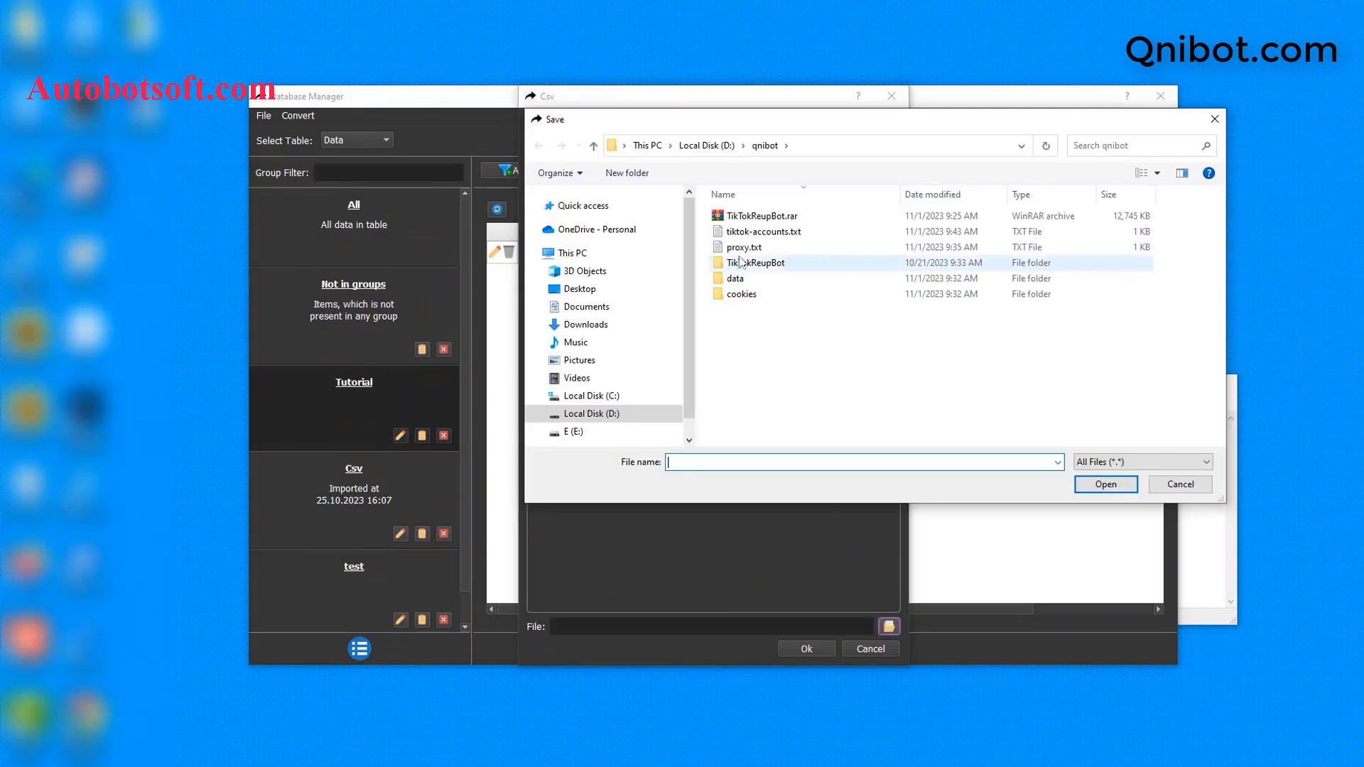
pyautogui.click(741, 235)
pyautogui.click(1129, 485)
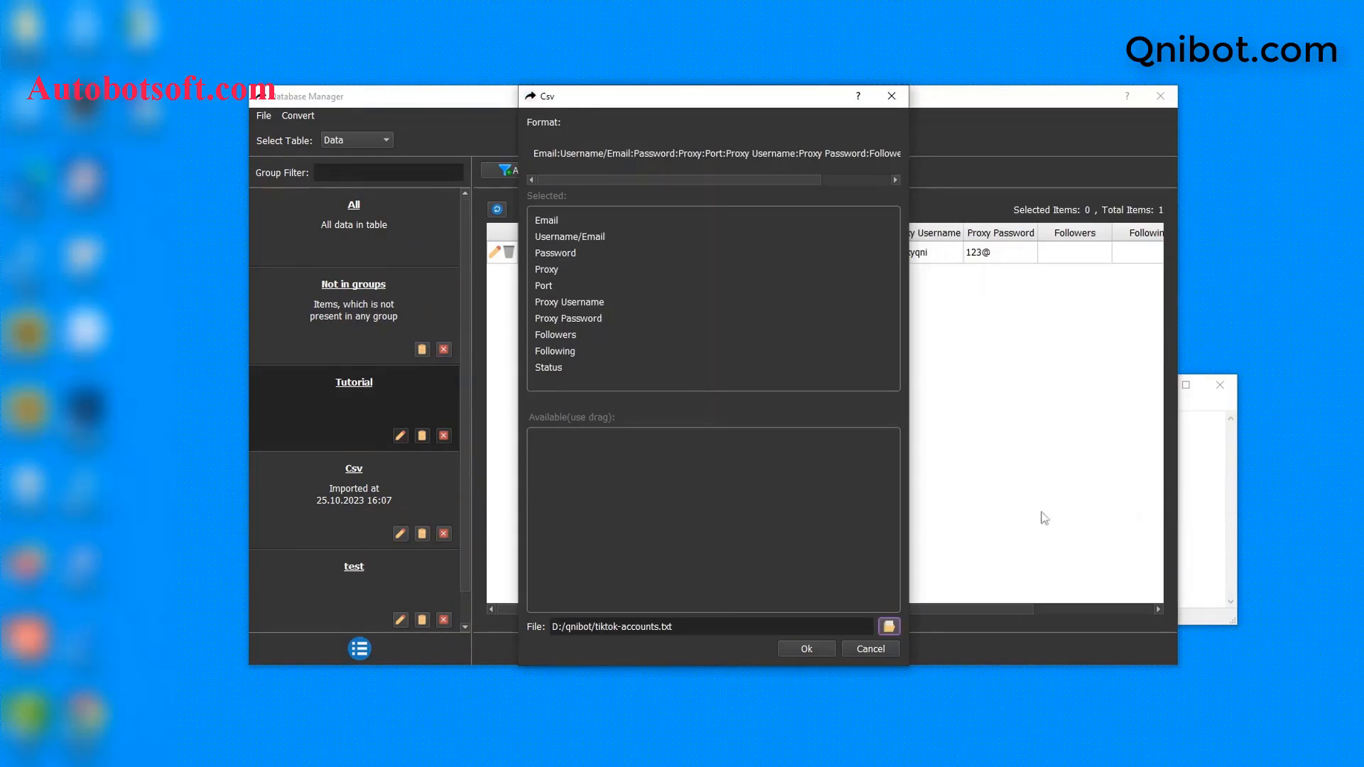
pyautogui.click(806, 649)
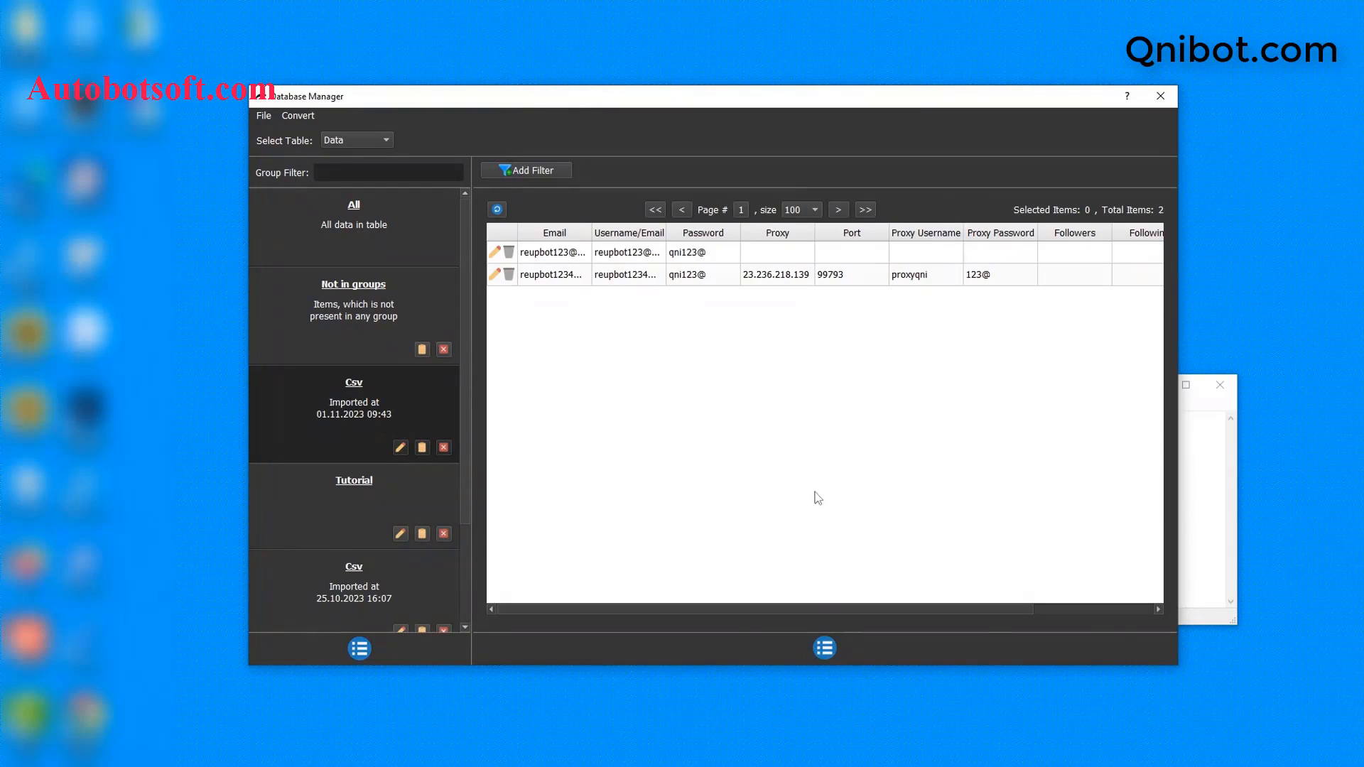
pyautogui.click(1243, 477)
pyautogui.moveTo(943, 386); pyautogui.dragTo(842, 403)
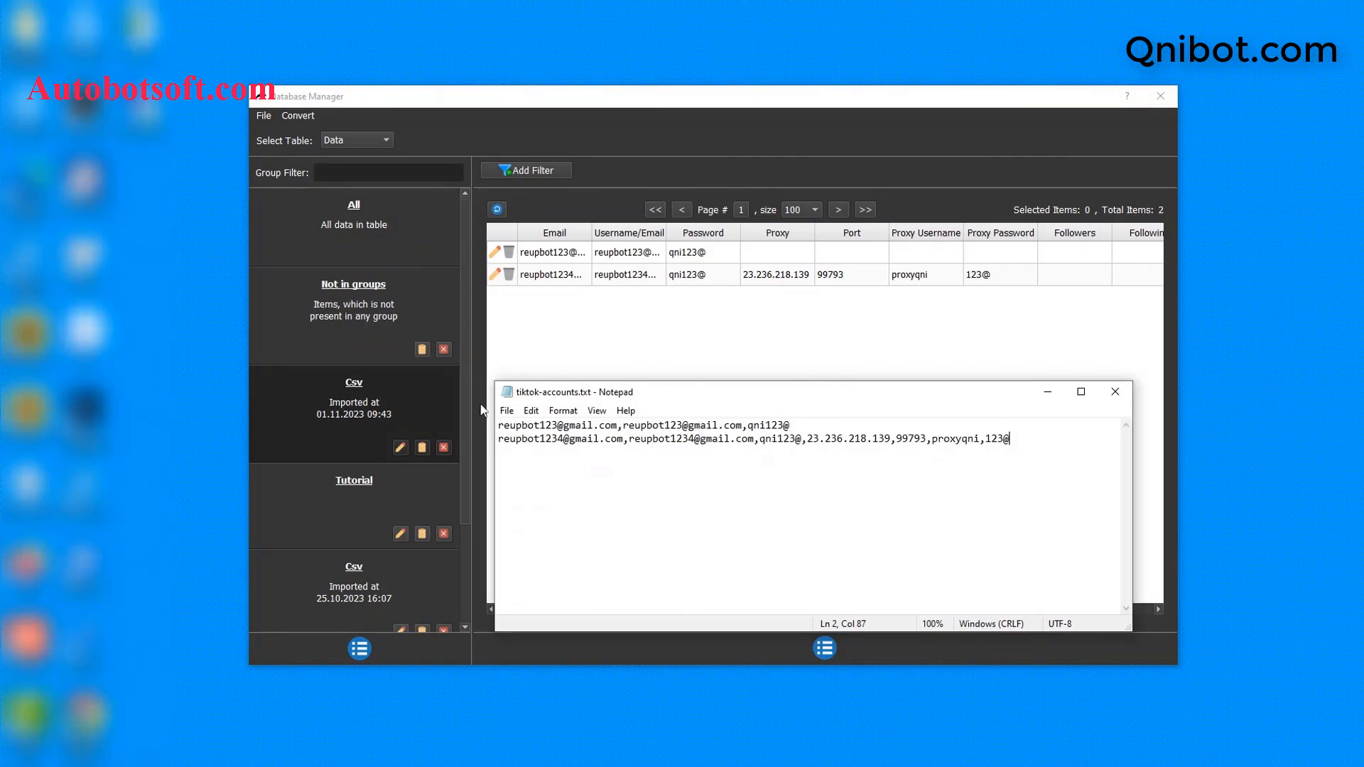
pyautogui.click(1116, 391)
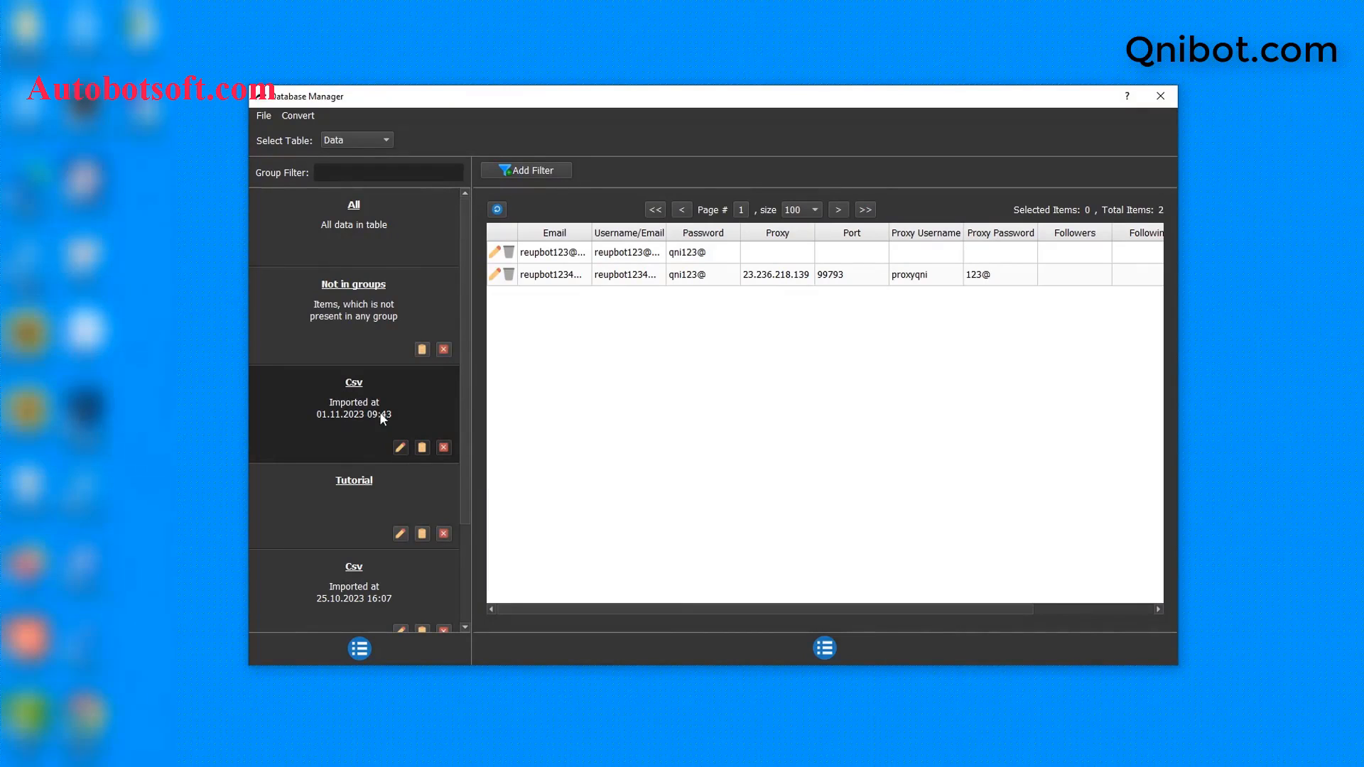
# Step: Rename the imported Csv group to Tutorial 2 and close Database Manager
pyautogui.click(400, 448)
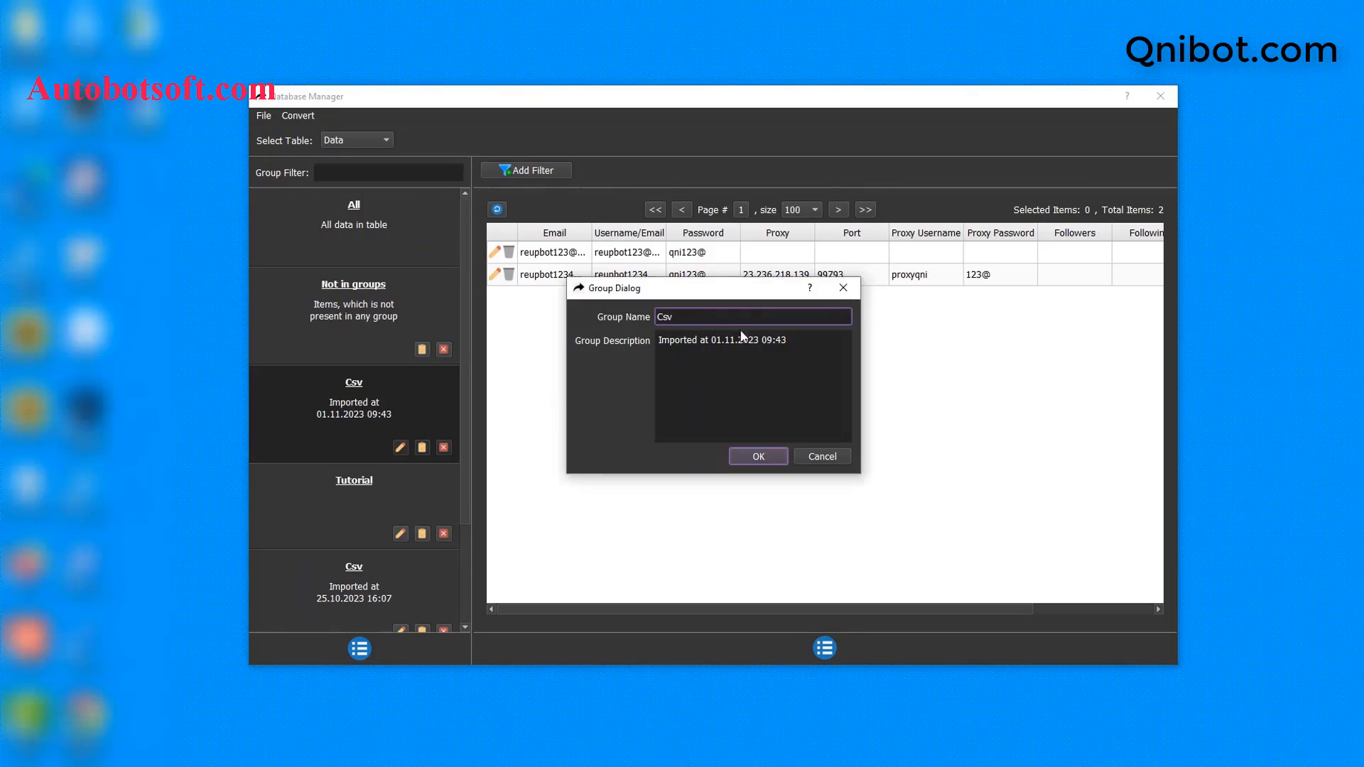
pyautogui.doubleClick(661, 316)
pyautogui.write('Tutorial 2')
pyautogui.click(756, 457)
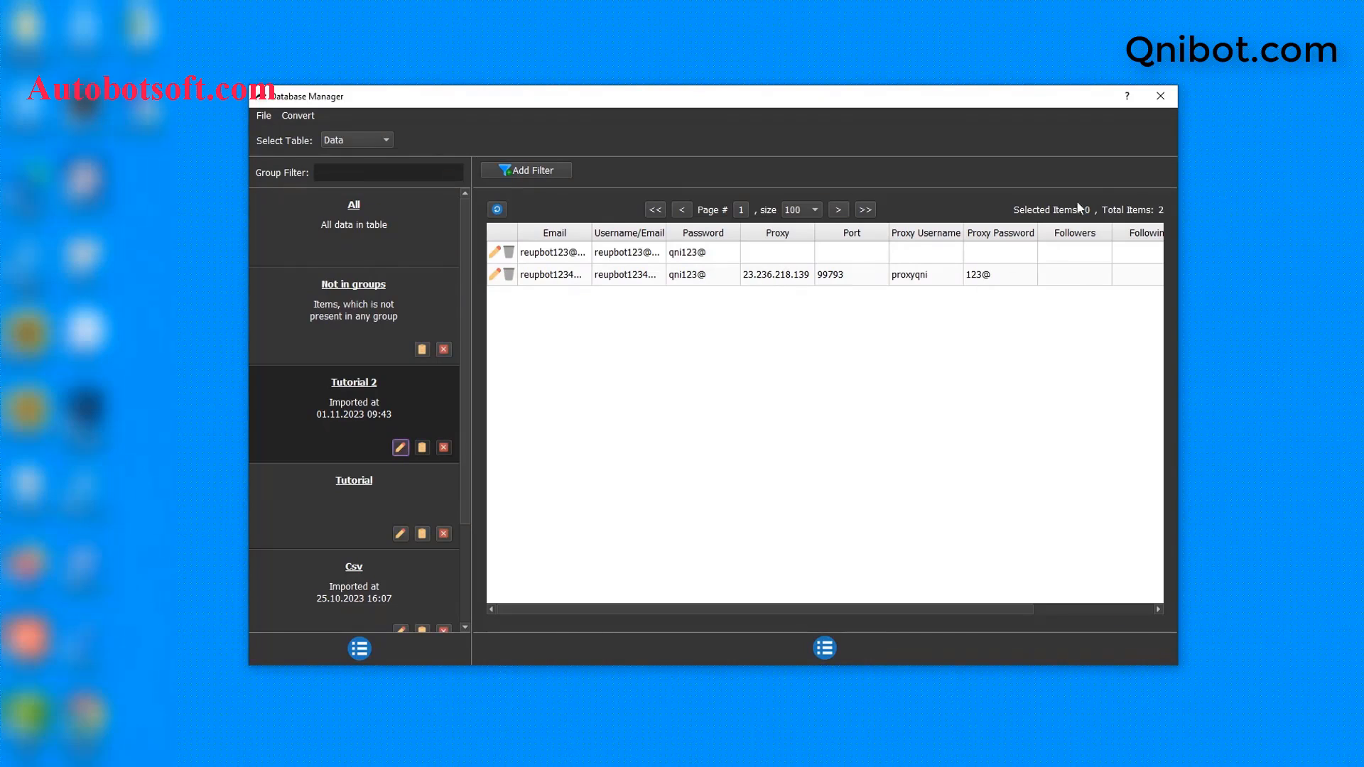
pyautogui.click(1158, 98)
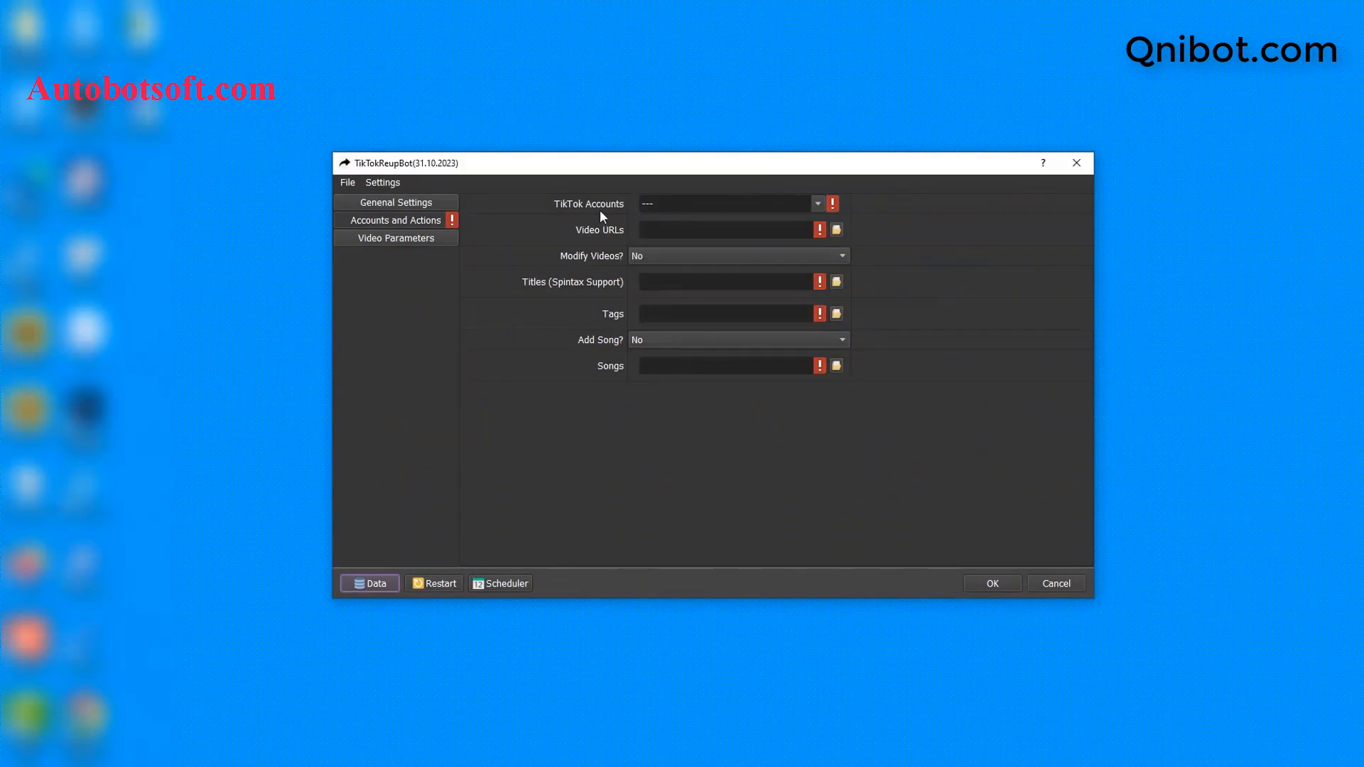
# Step: Choose the Tutorial 2 account group for TikTok Accounts, then switch back to the qnibot folder
pyautogui.click(819, 203)
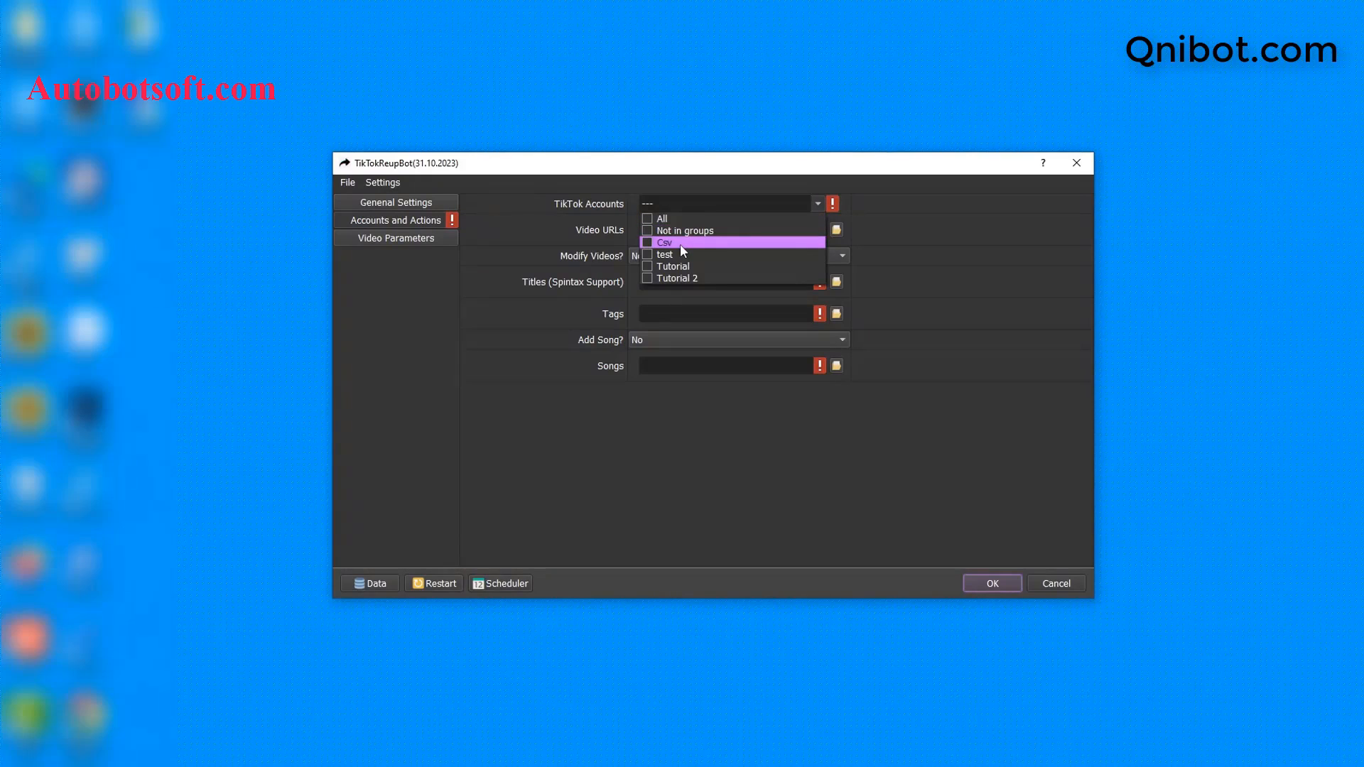
pyautogui.click(646, 277)
pyautogui.click(916, 266)
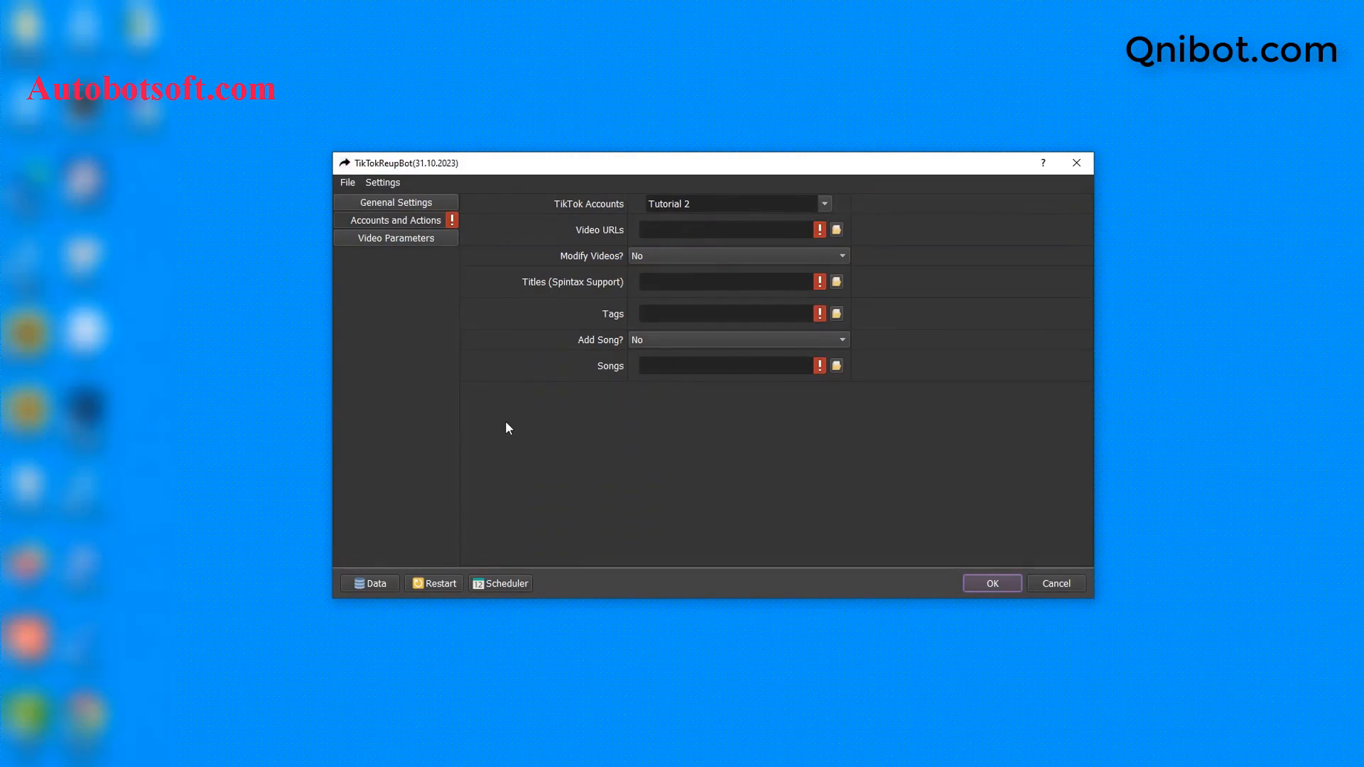
pyautogui.hotkey('alt', 'Tab')
# Step: Create a new text document in D:\qnibot named video-urls.txt
pyautogui.rightClick(405, 434)
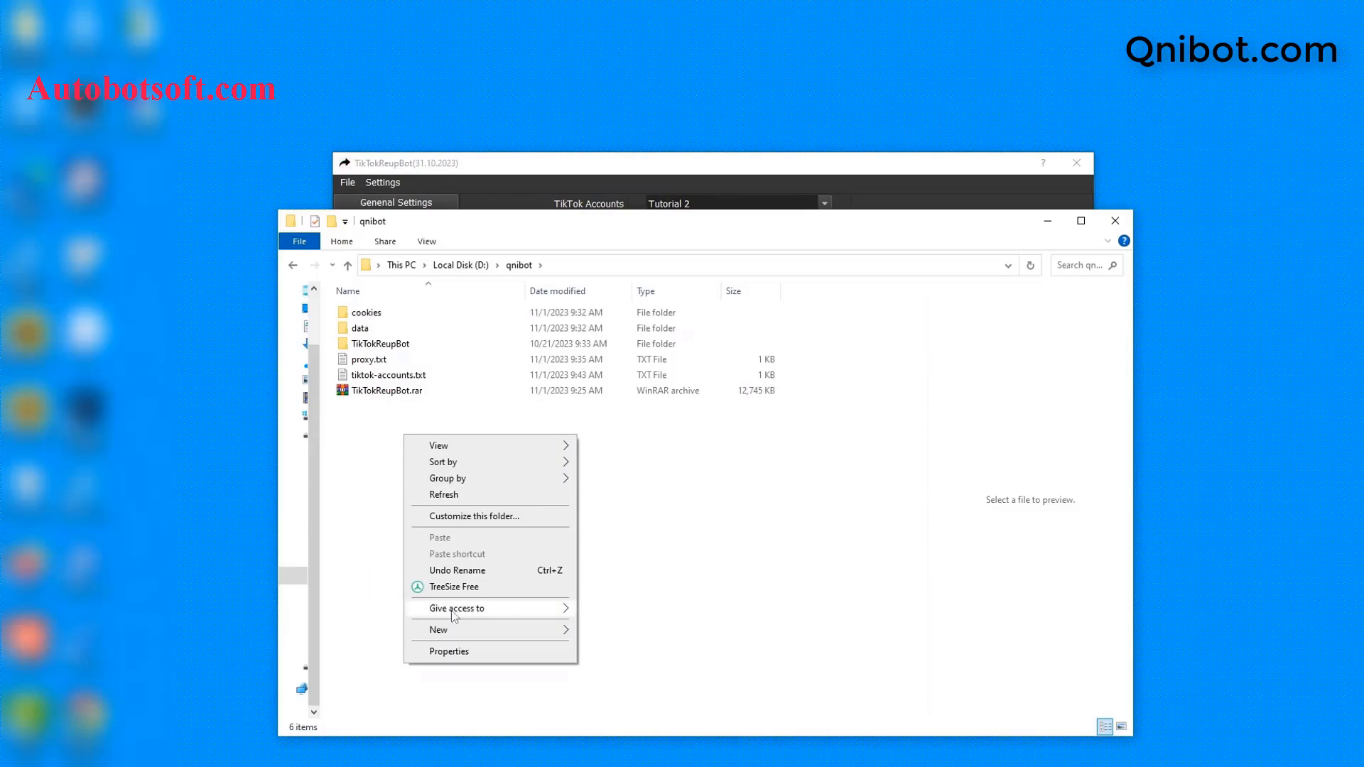
pyautogui.moveTo(497, 629)
pyautogui.click(597, 597)
pyautogui.write('video-')
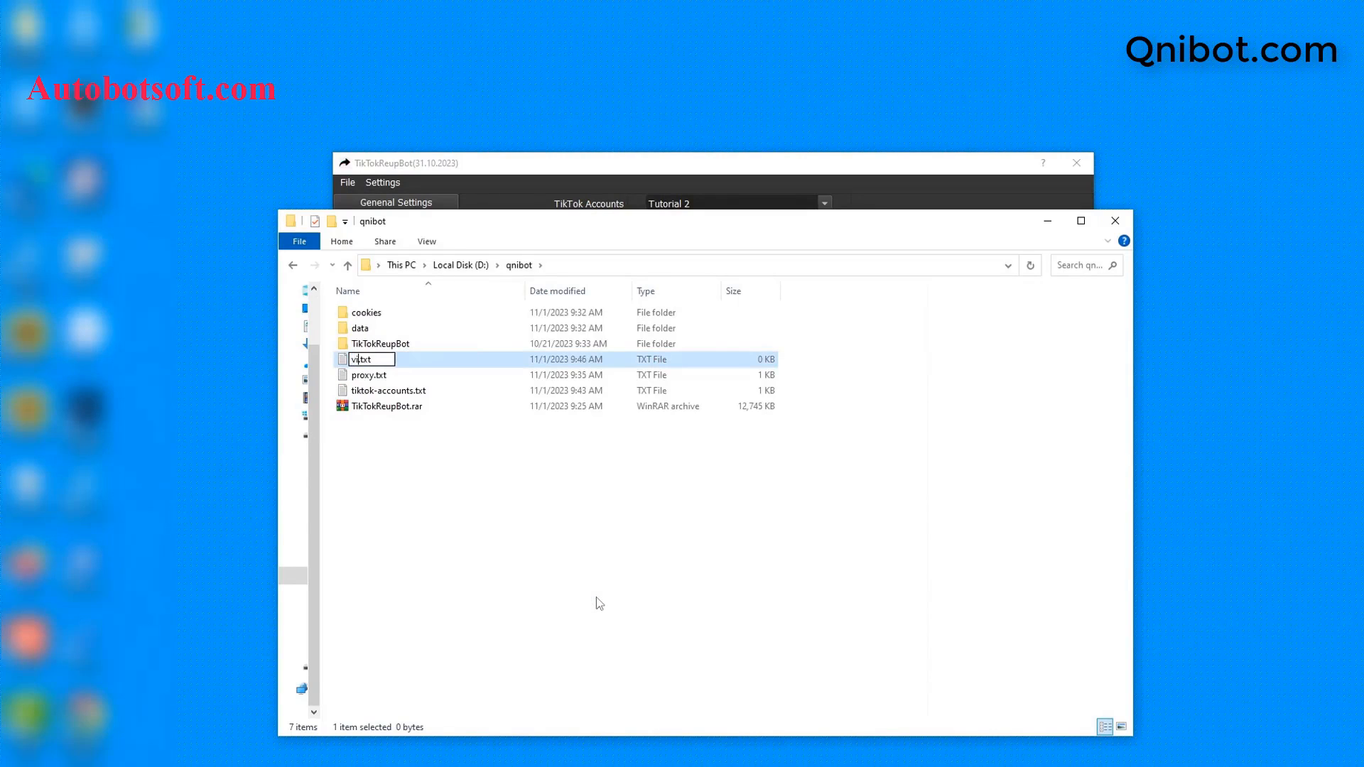
pyautogui.write('urls')
pyautogui.press('Return')
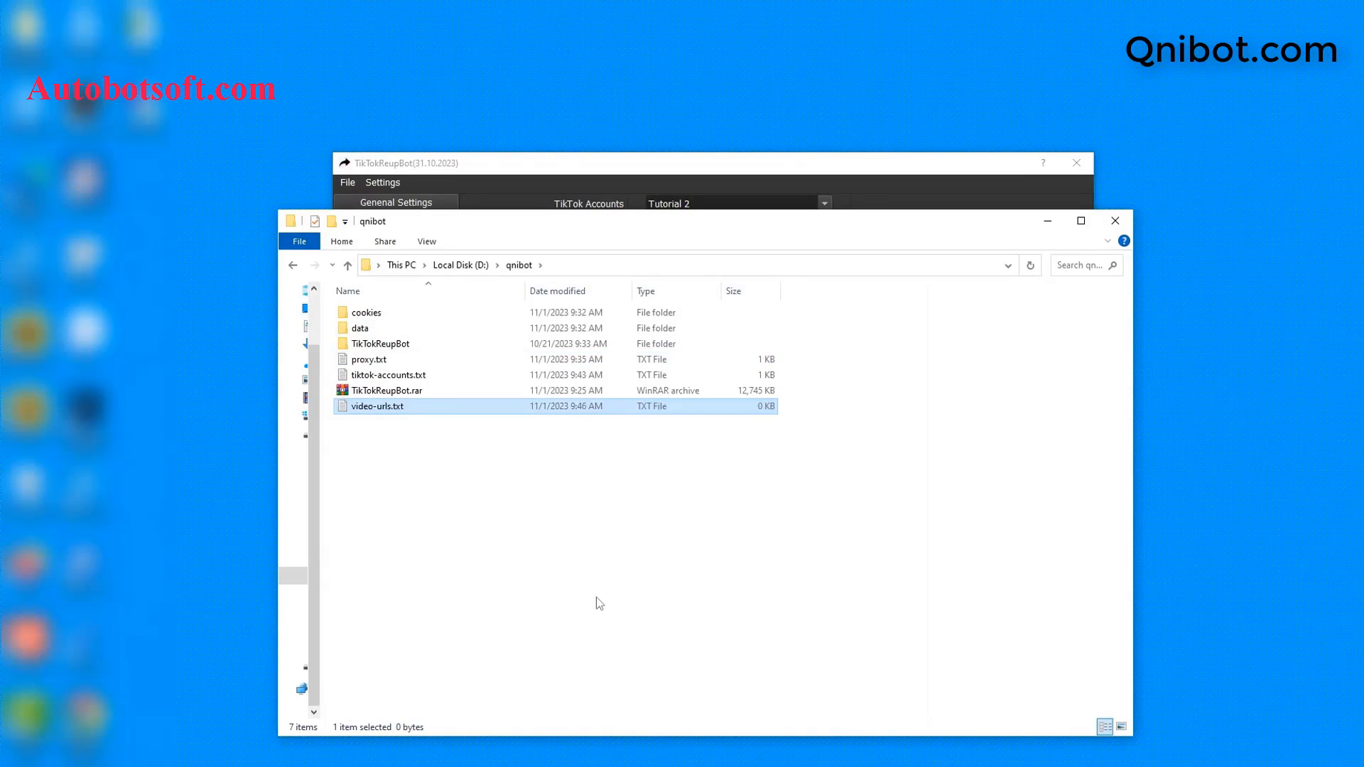
# Step: Open video-urls.txt in Notepad and minimize the folder window
pyautogui.doubleClick(450, 406)
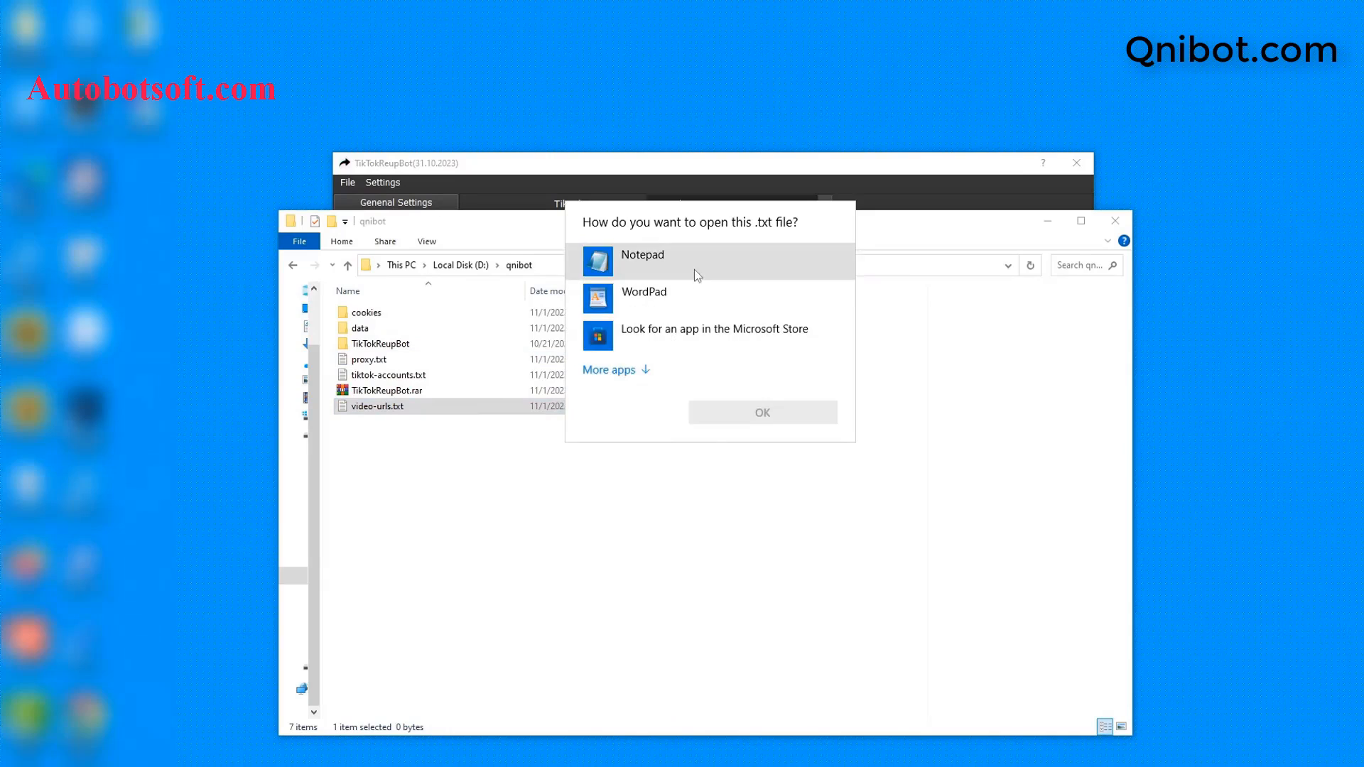
pyautogui.click(697, 275)
pyautogui.click(750, 410)
pyautogui.click(1047, 221)
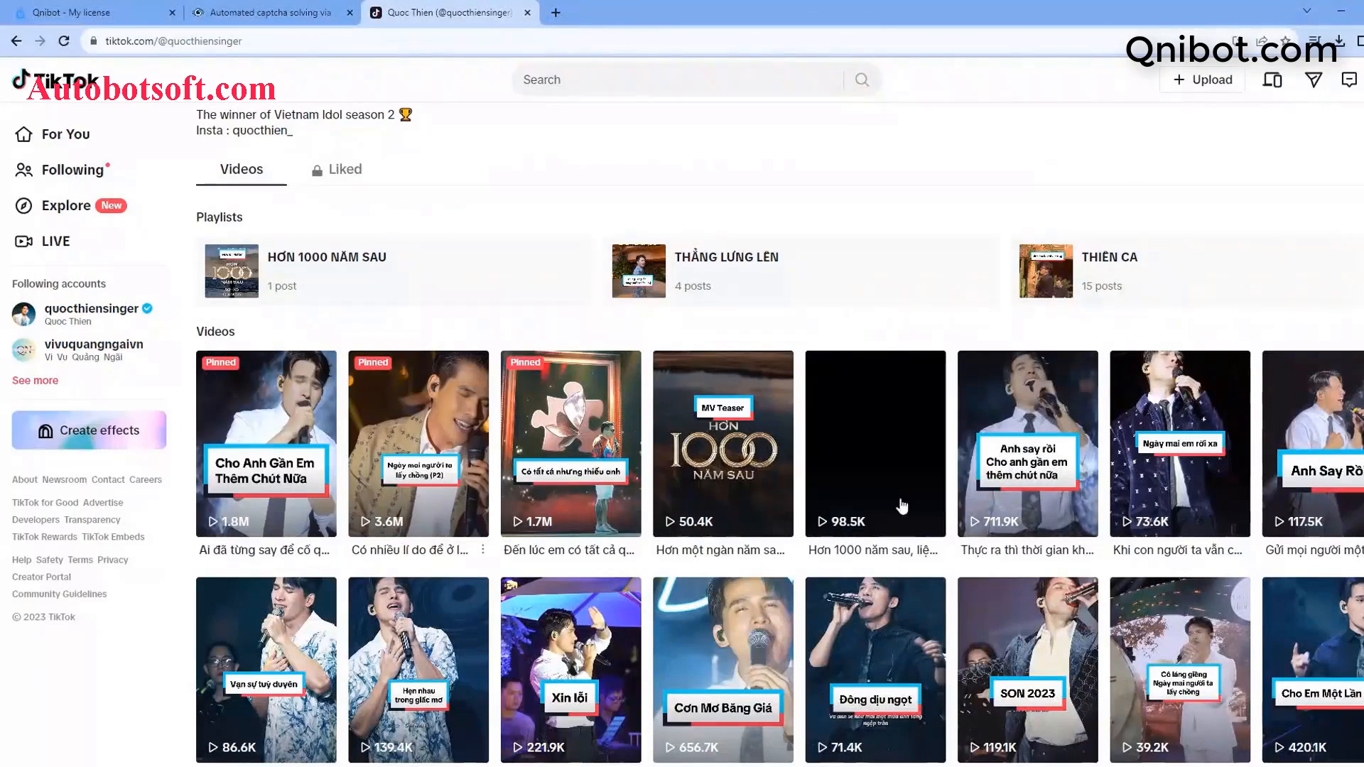
pyautogui.click(288, 471)
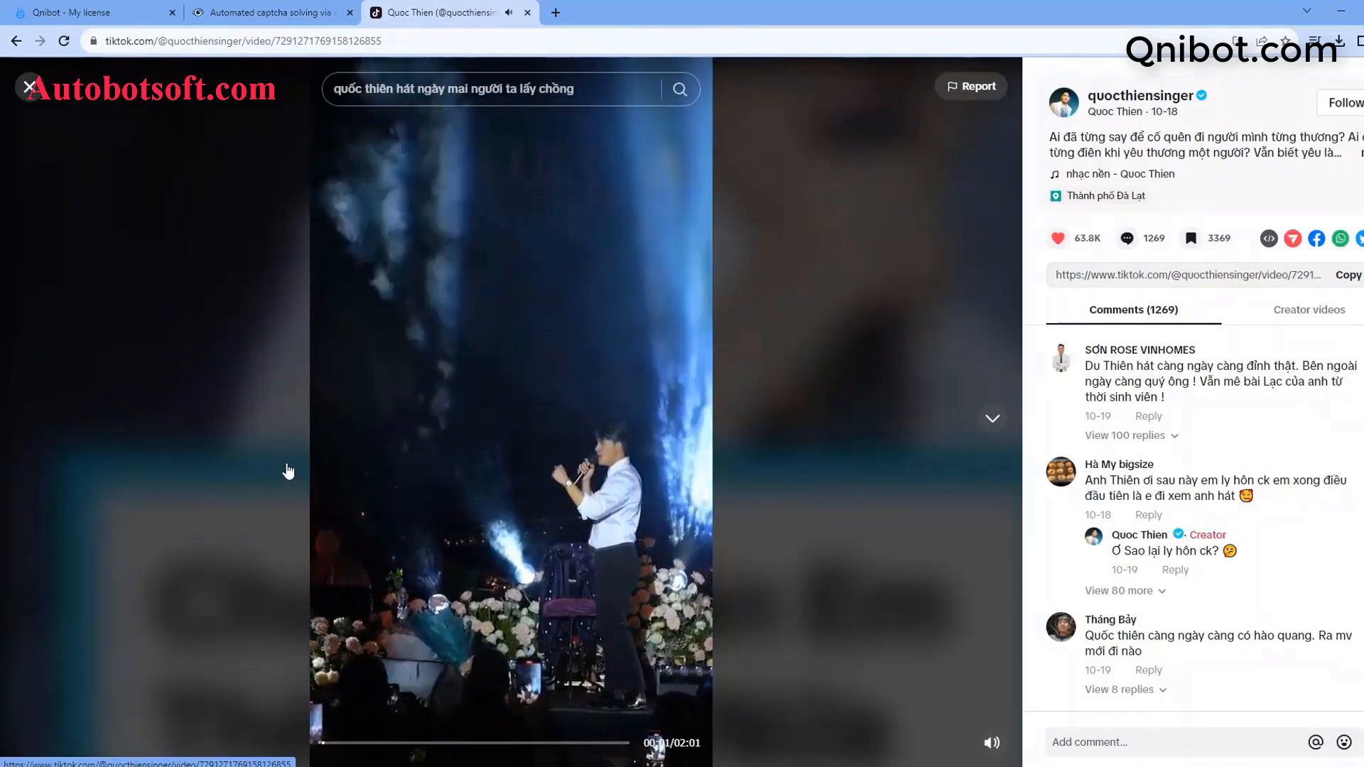
pyautogui.doubleClick(422, 41)
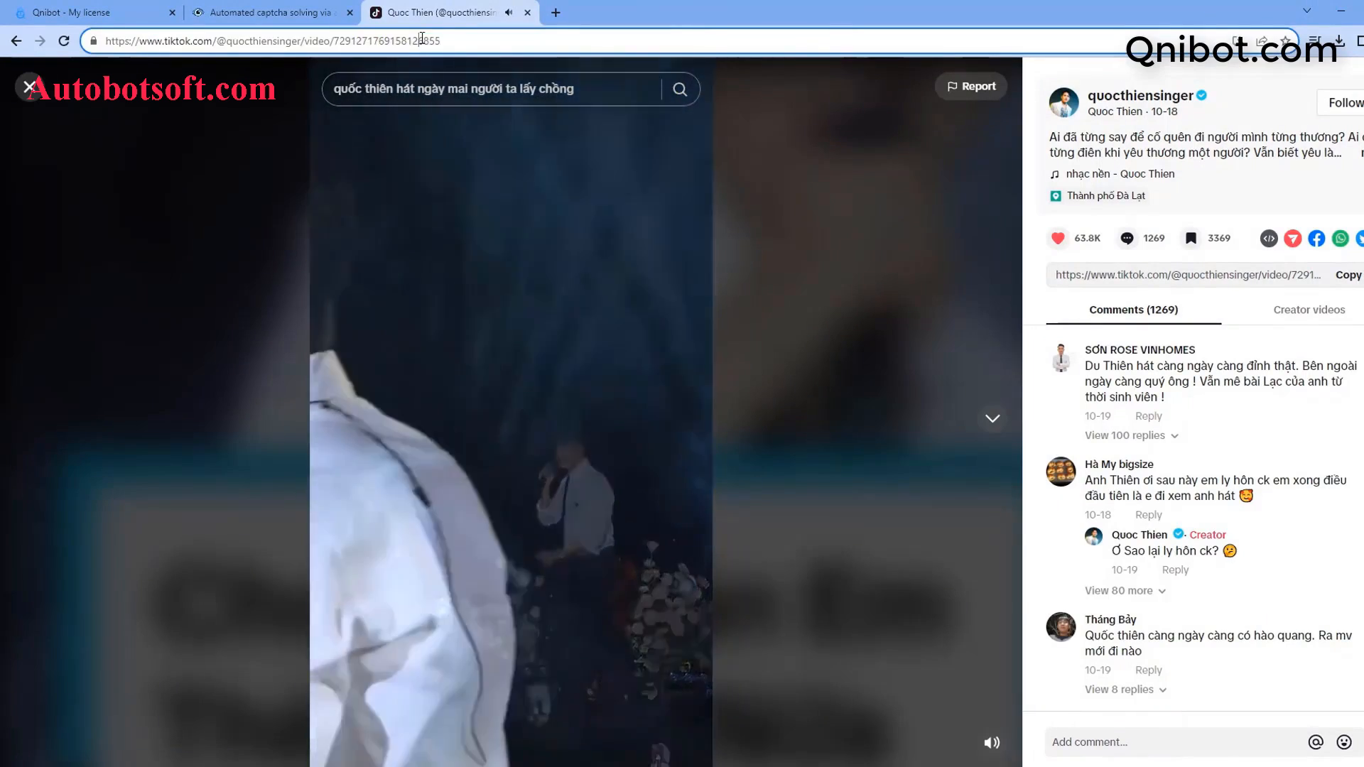
pyautogui.hotkey('ctrl', 'a')
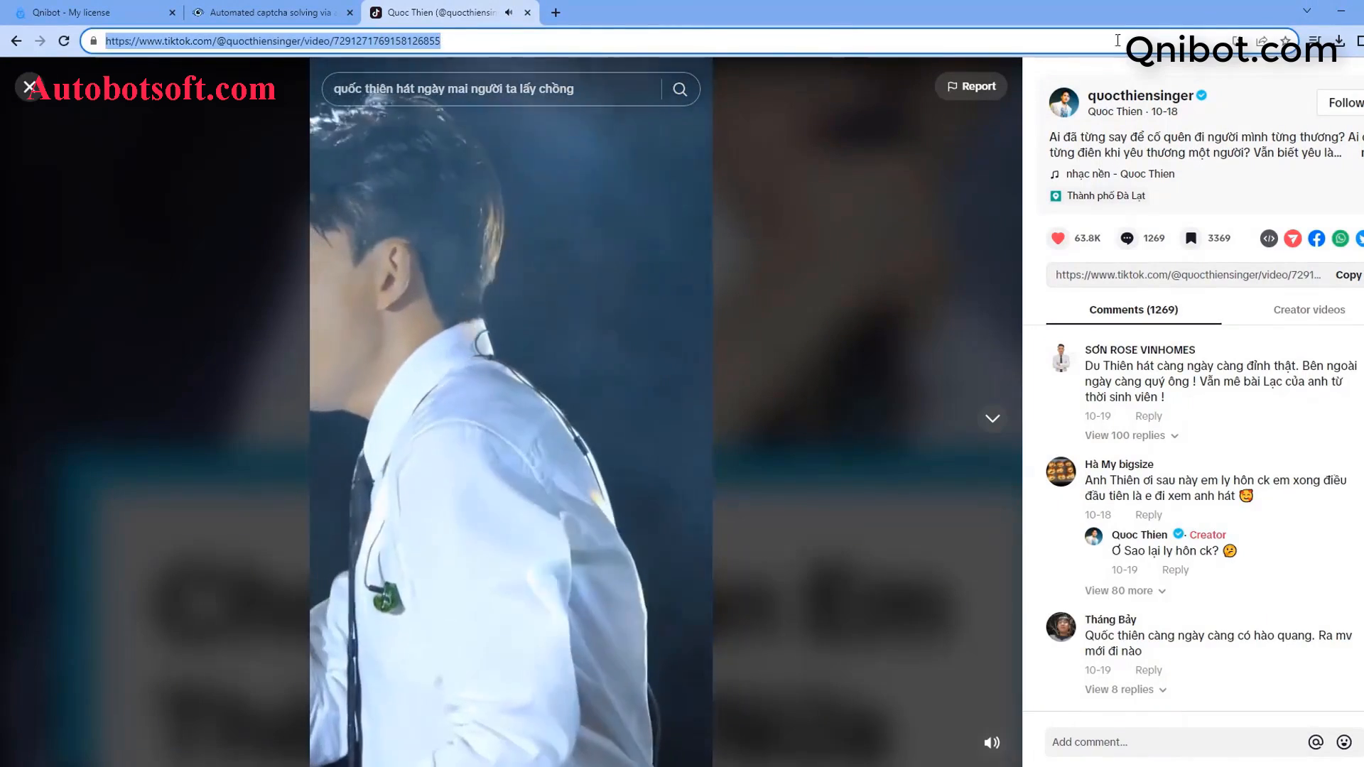
pyautogui.hotkey('ctrl', 'c')
pyautogui.click(1341, 11)
pyautogui.hotkey('ctrl', 'v')
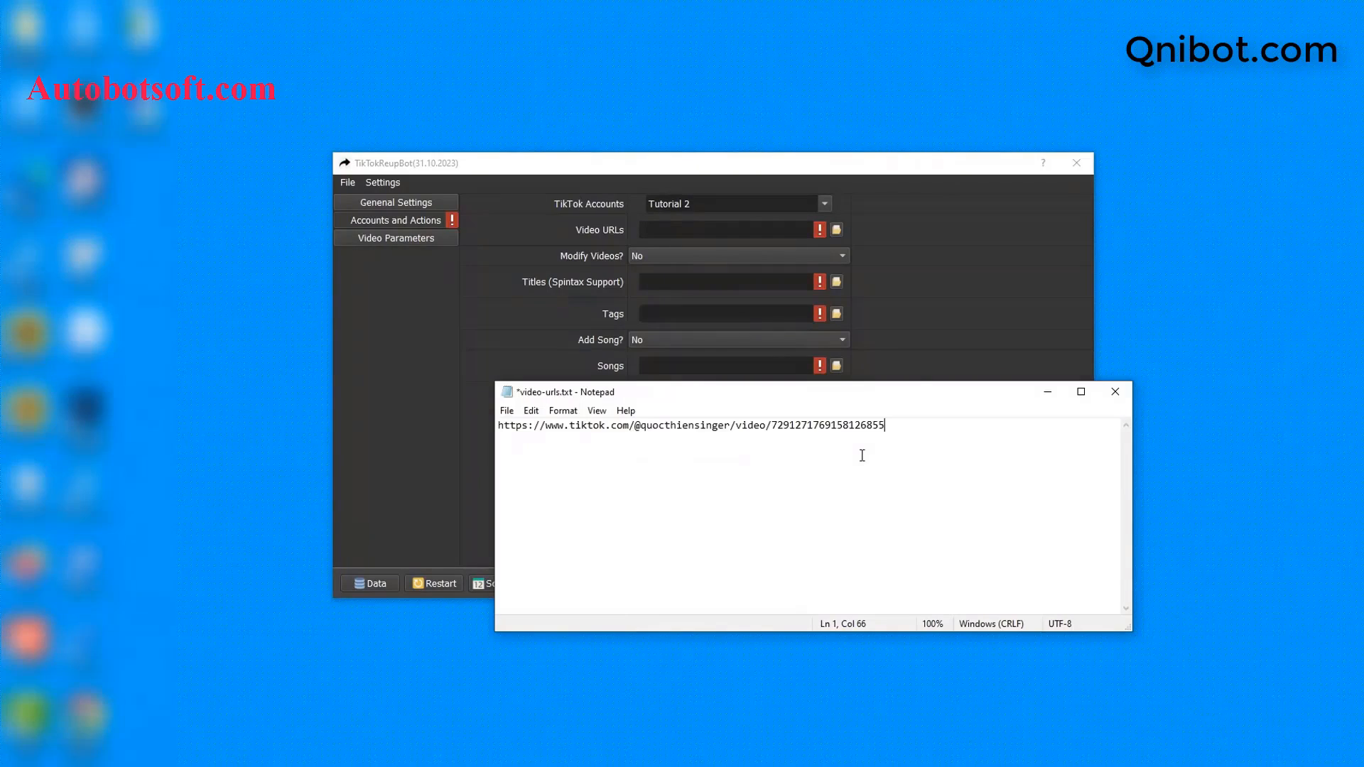
pyautogui.click(355, 765)
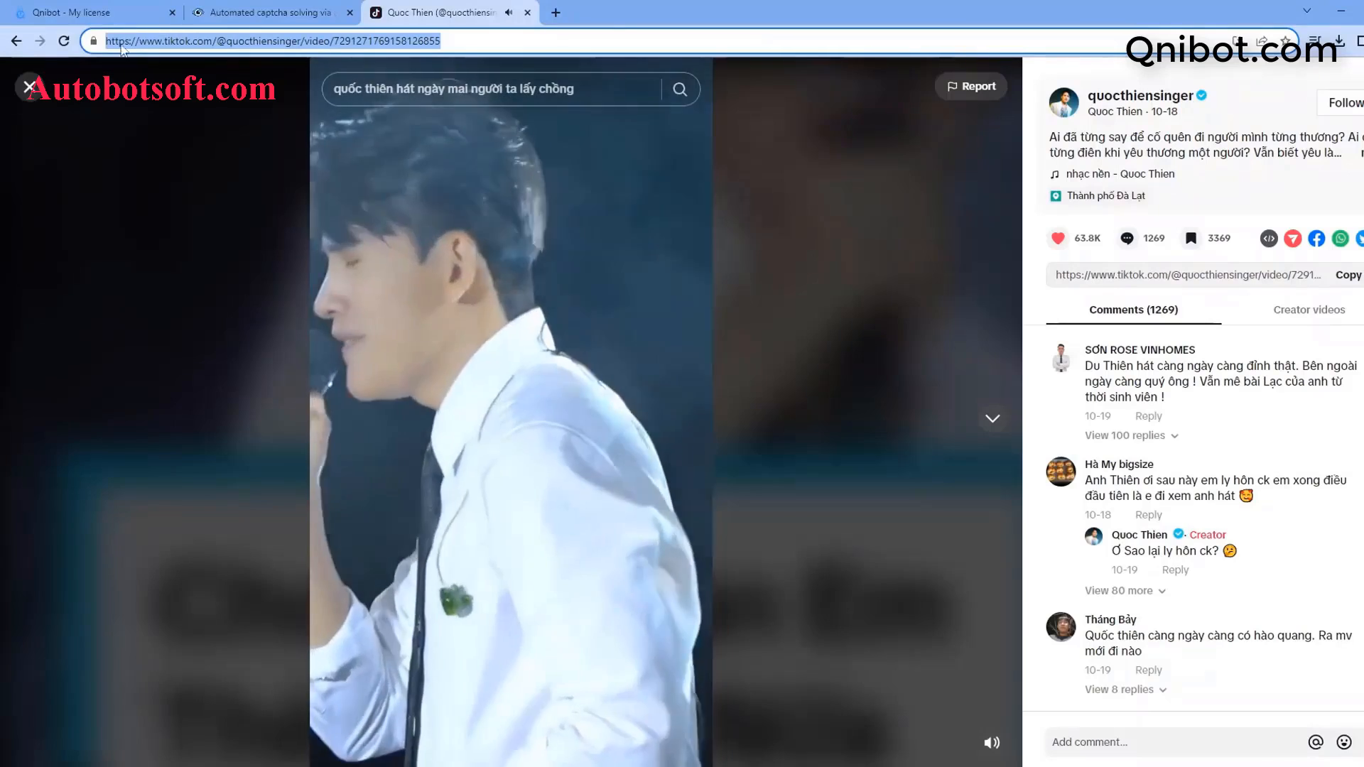
pyautogui.click(37, 98)
pyautogui.click(263, 441)
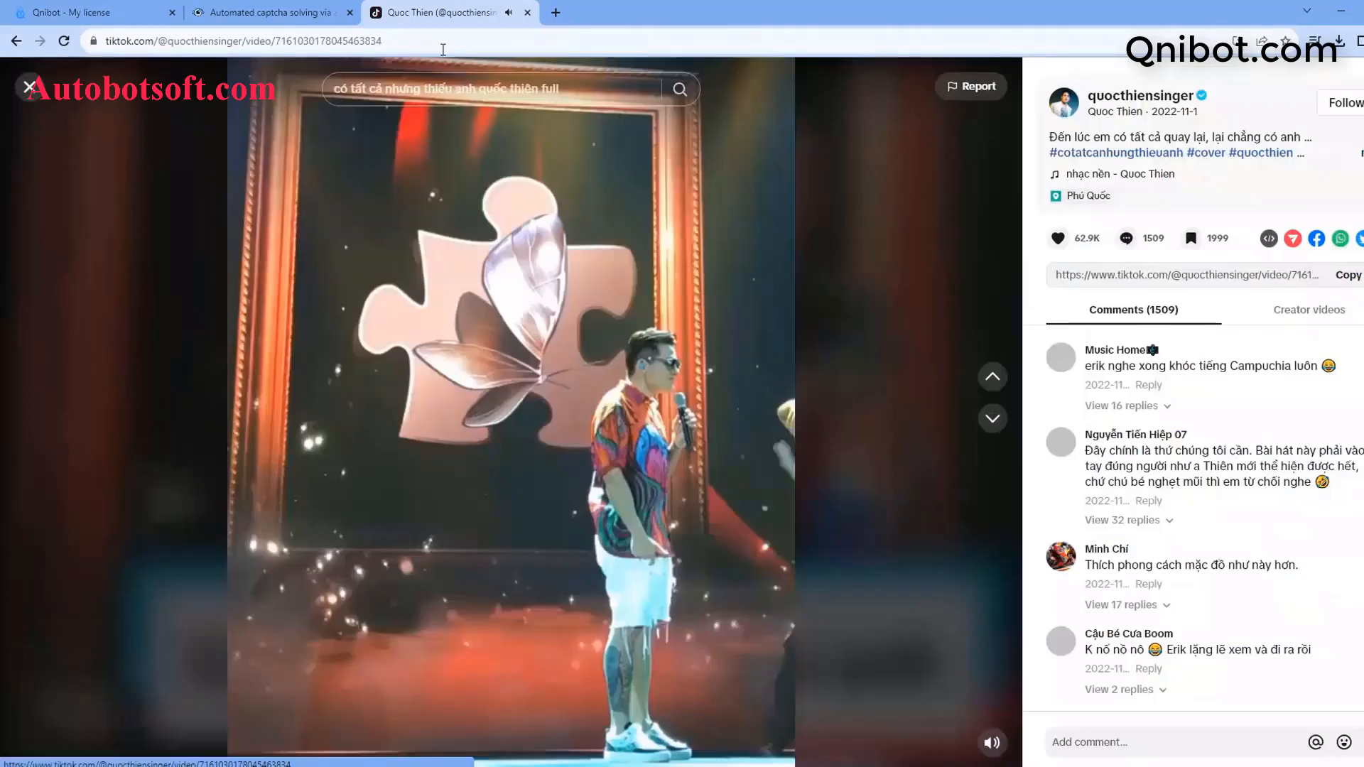
pyautogui.click(433, 31)
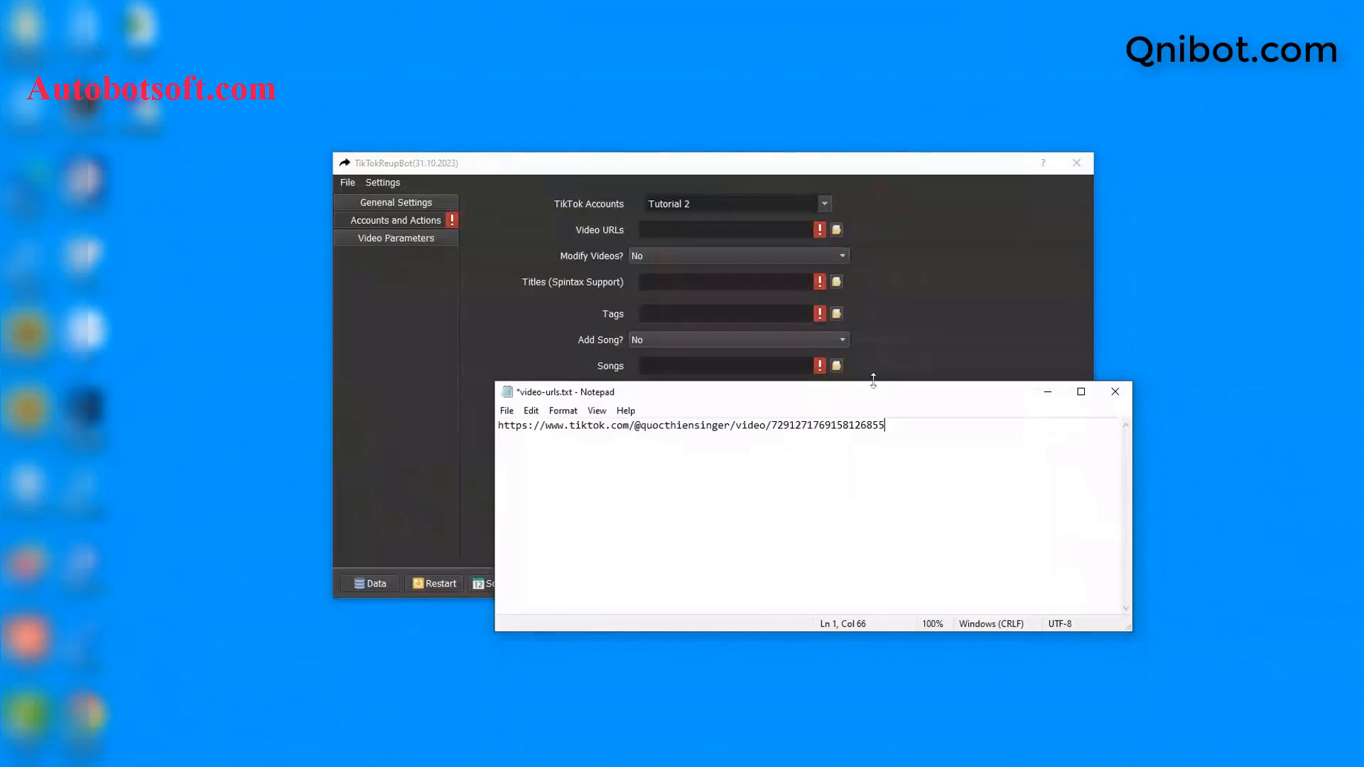
pyautogui.press('Return')
pyautogui.hotkey('ctrl', 'v')
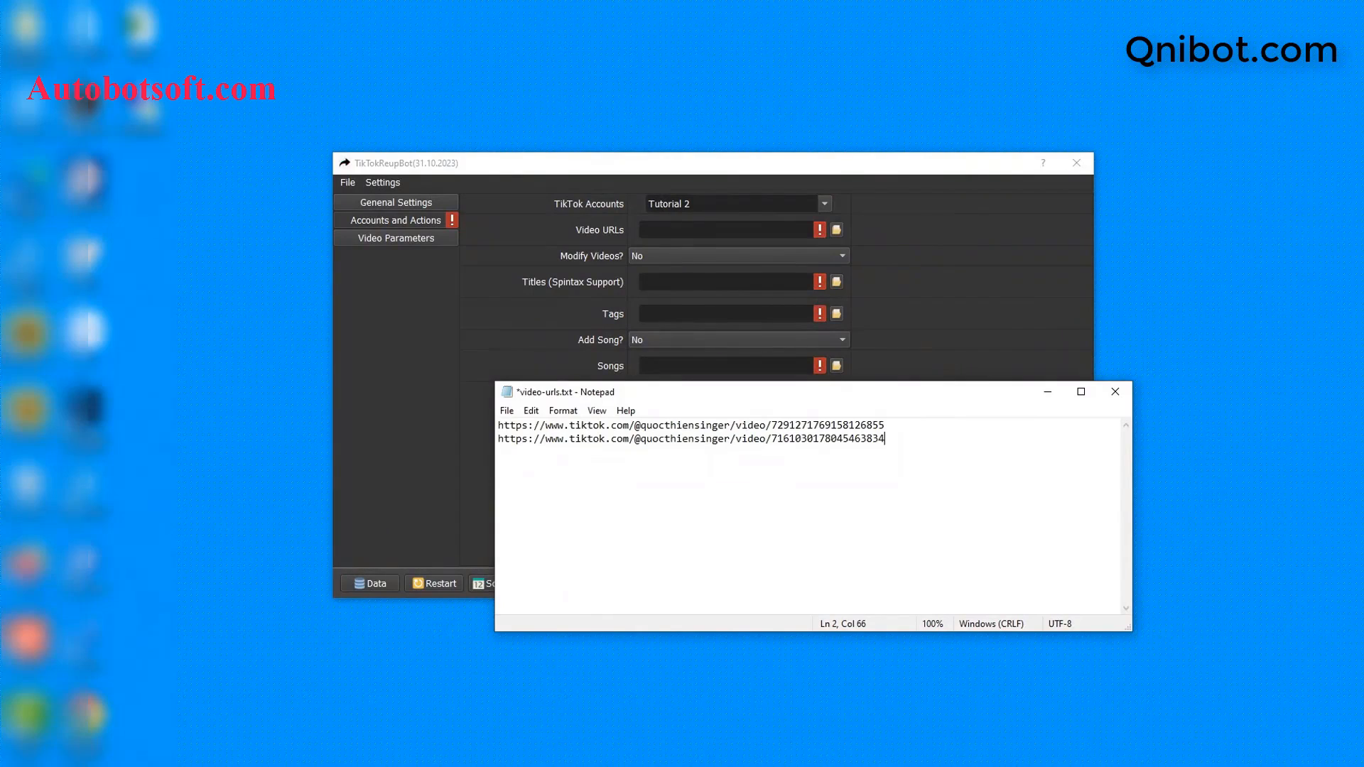
pyautogui.press('Return')
pyautogui.press('Return')
pyautogui.press('BackSpace')
pyautogui.press('BackSpace')
# Step: Save video-urls.txt and minimize Notepad to reveal TikTokReupBot
pyautogui.click(506, 410)
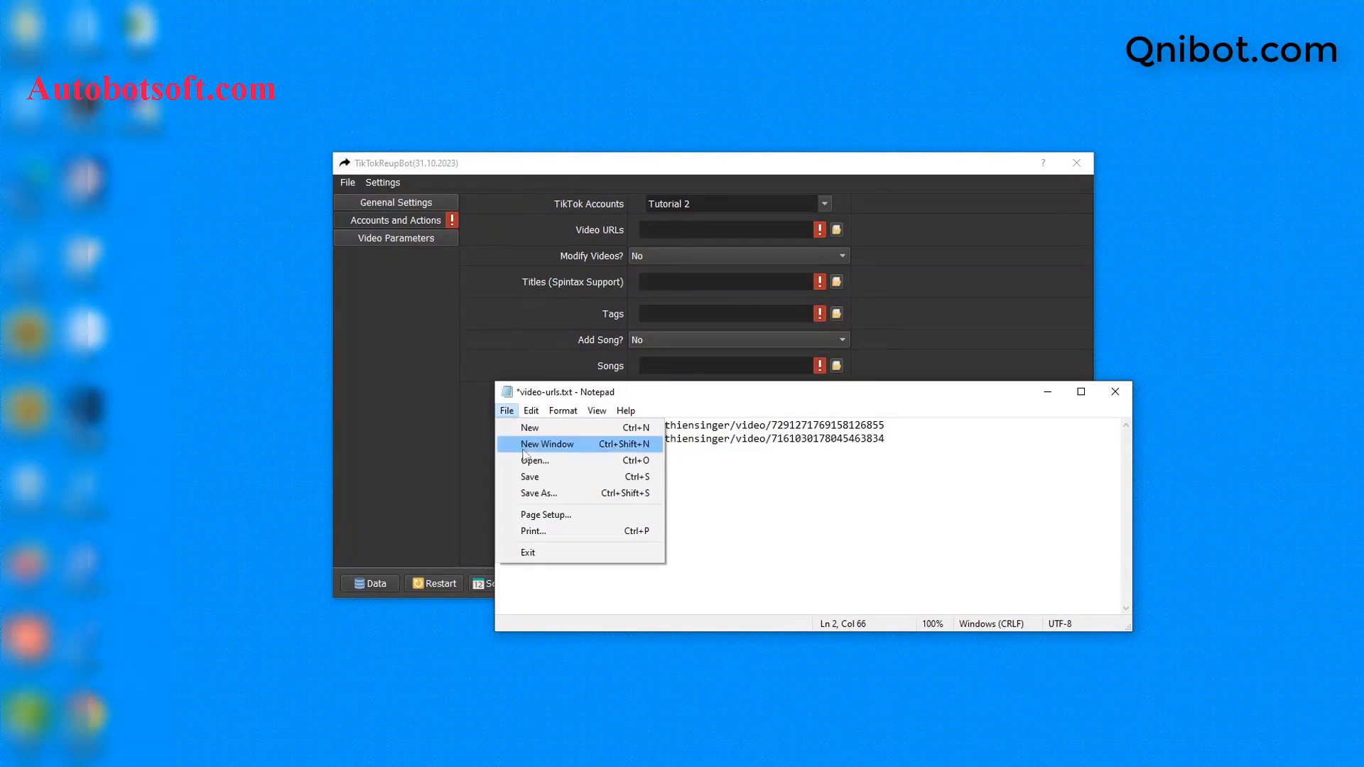
pyautogui.click(553, 474)
pyautogui.click(1043, 394)
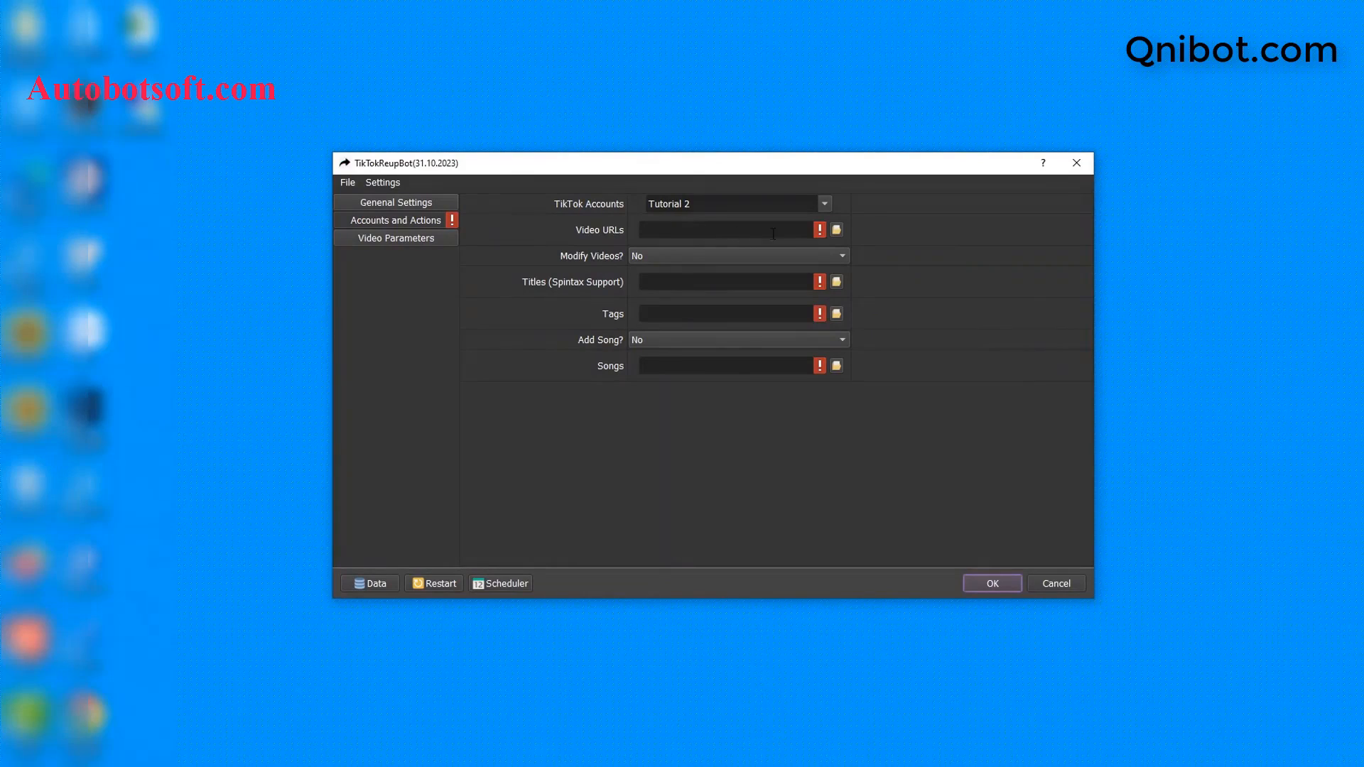
# Step: Point the Video URLs setting to video-urls.txt in D:\qnibot
pyautogui.click(837, 230)
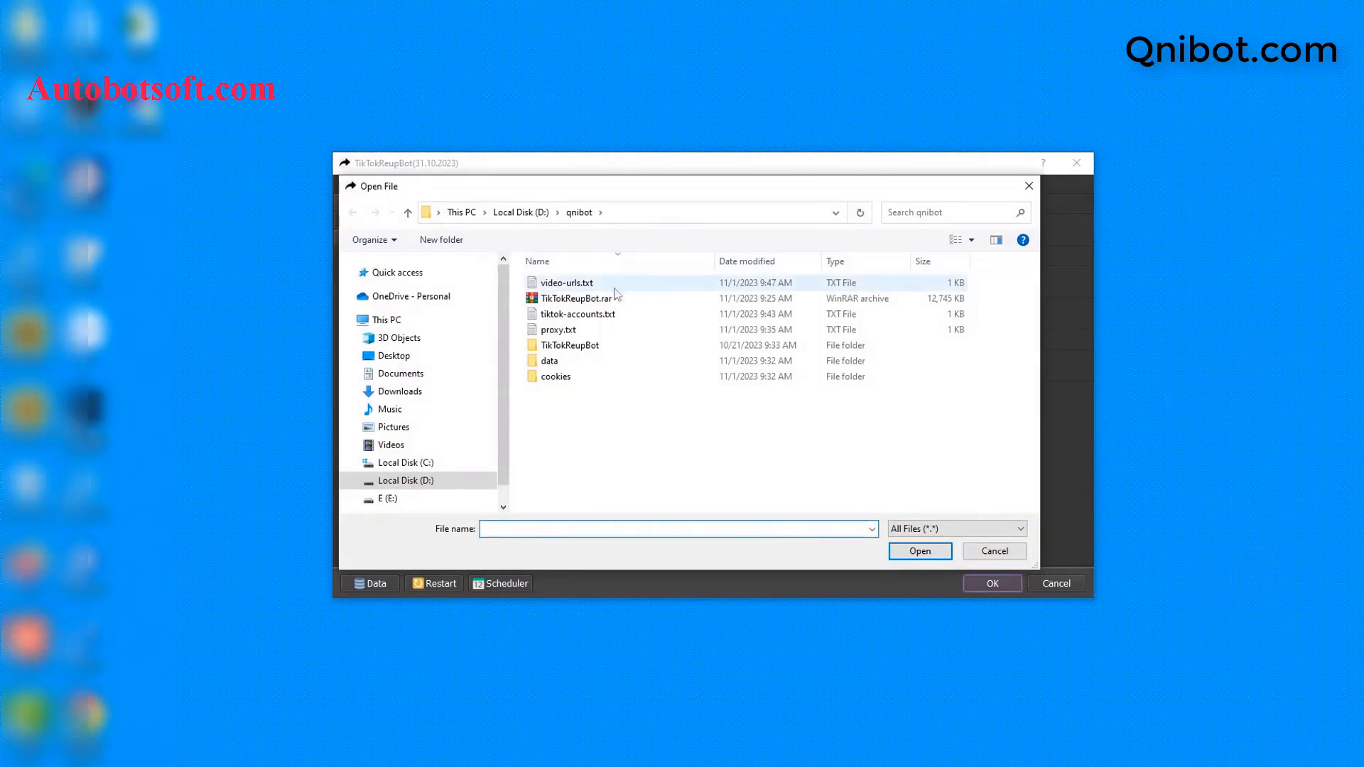
pyautogui.click(568, 285)
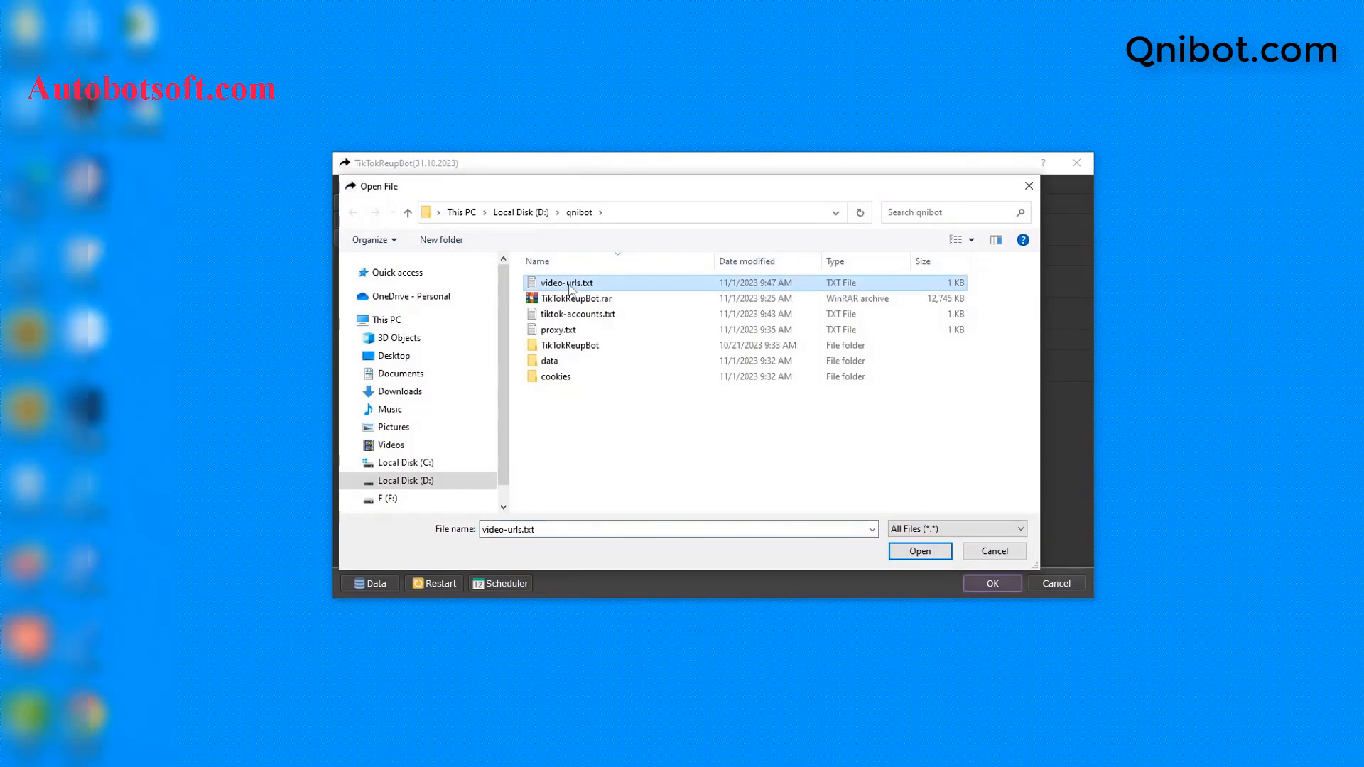
pyautogui.click(920, 553)
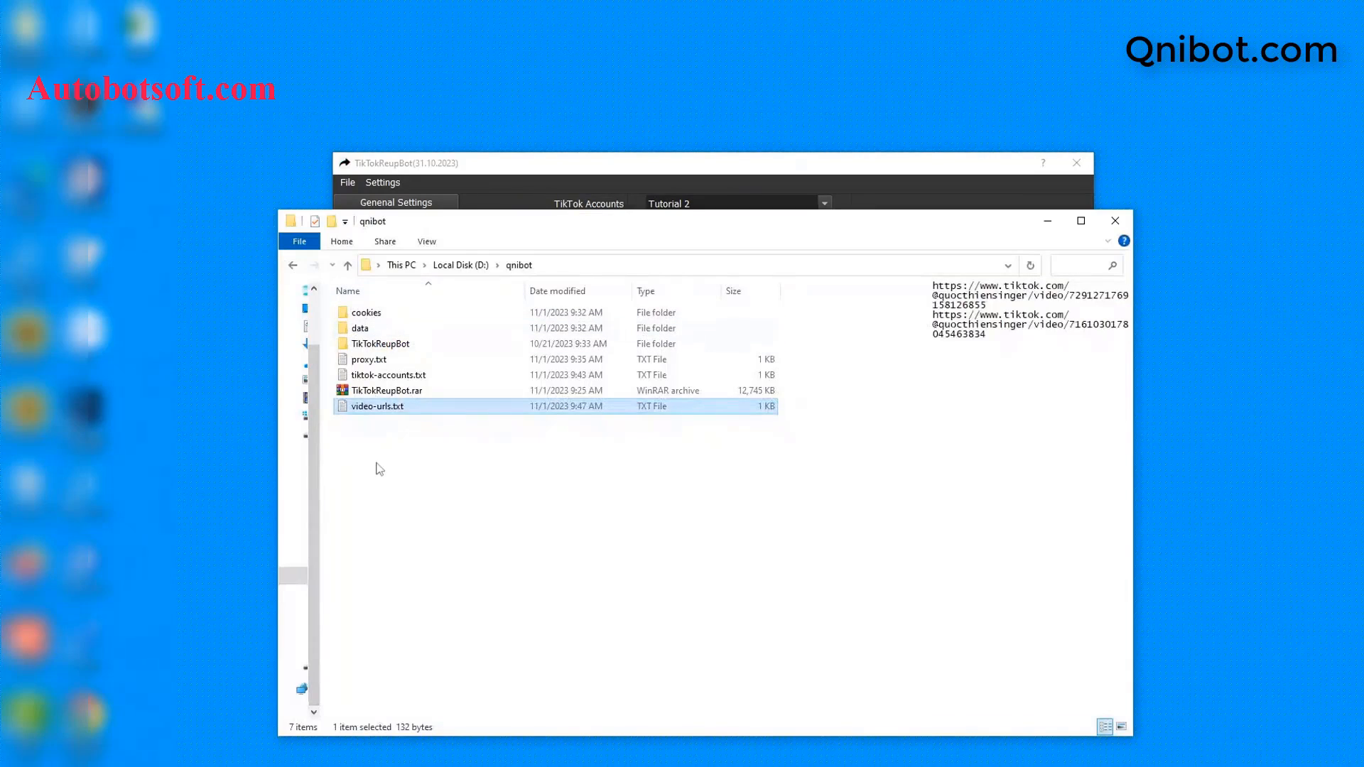
# Step: Create titles.txt in D:\qnibot and open it in Notepad
pyautogui.rightClick(377, 467)
pyautogui.moveTo(435, 663)
pyautogui.click(575, 625)
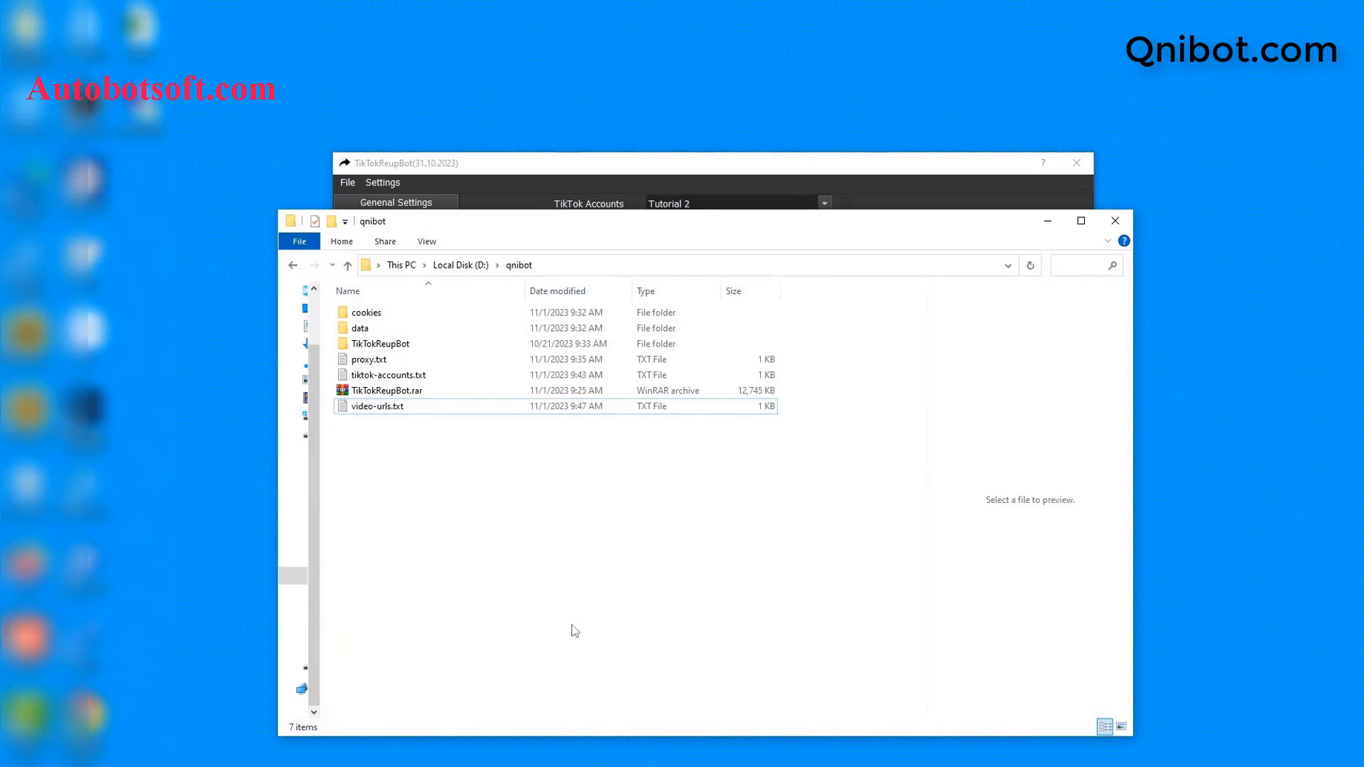
pyautogui.write('titles.txt')
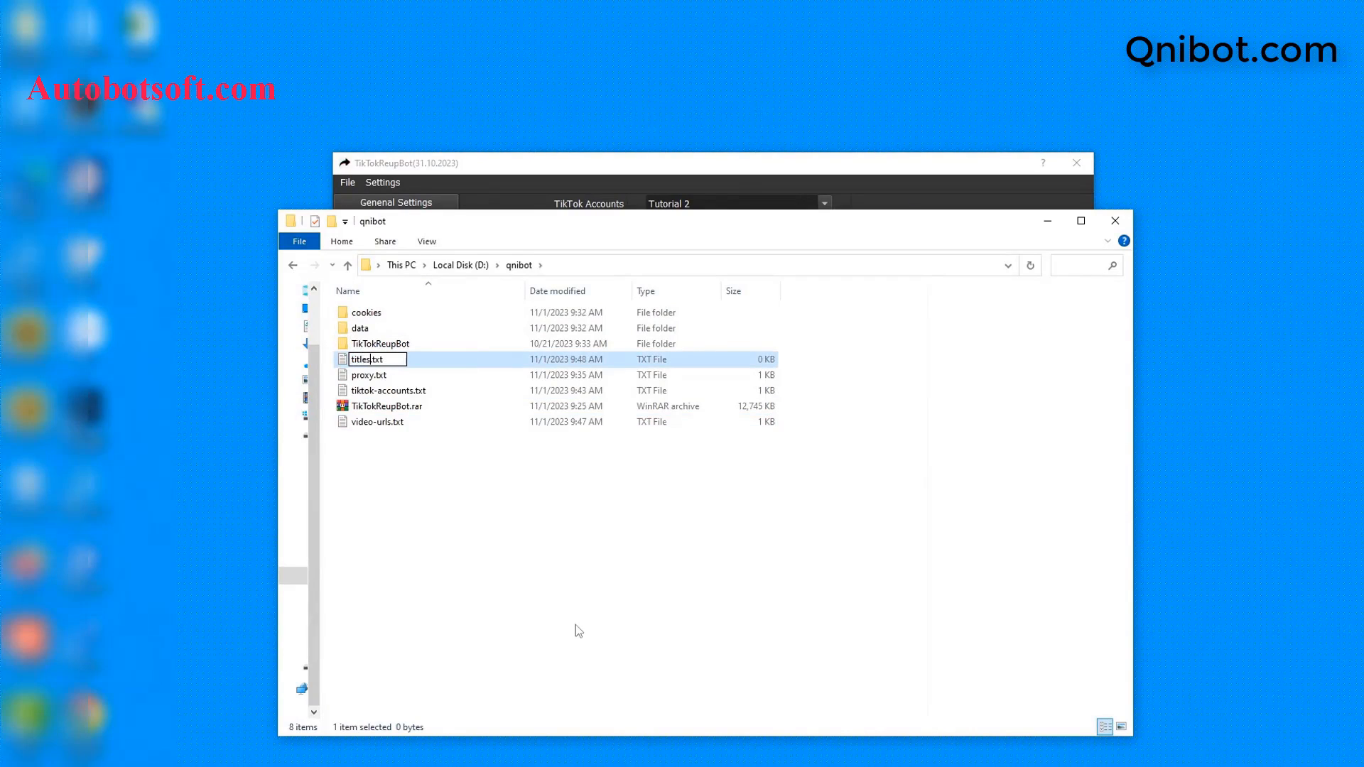
pyautogui.press('Return')
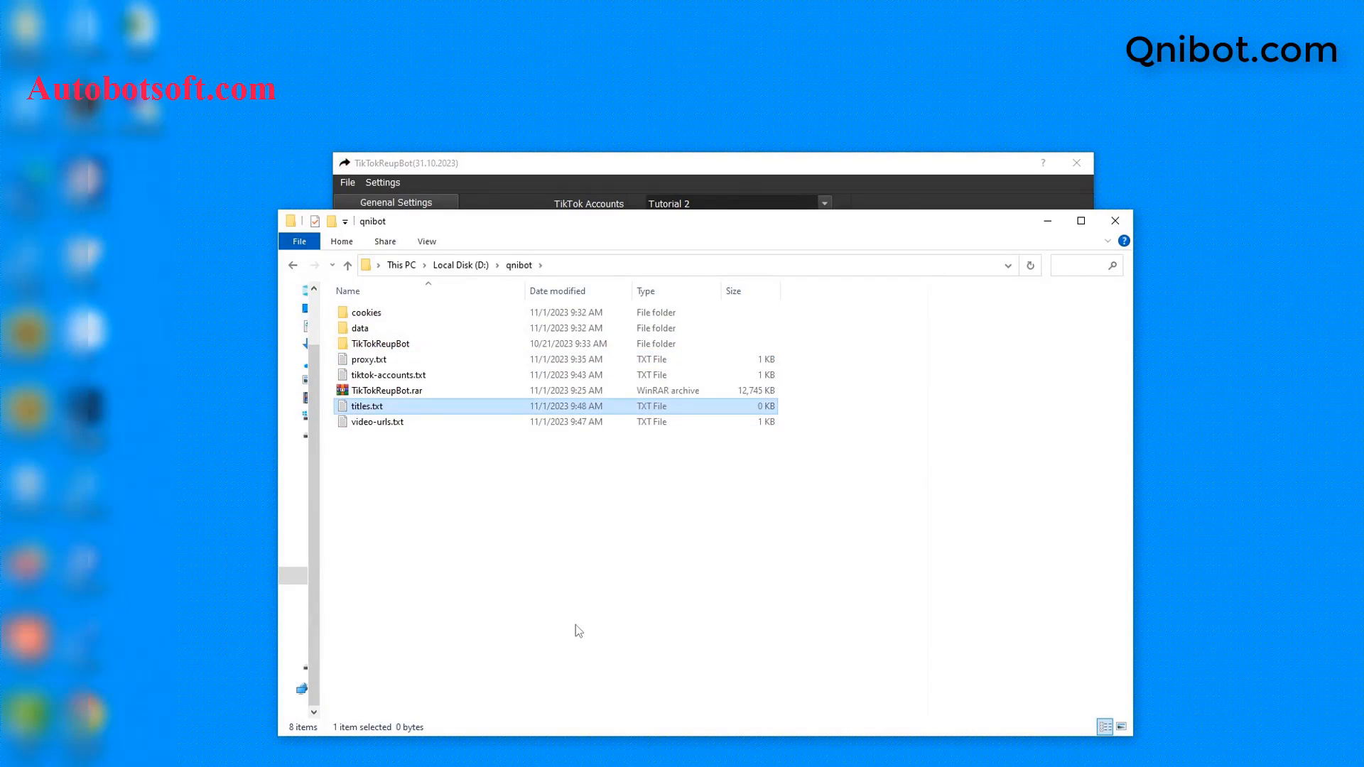
pyautogui.doubleClick(424, 406)
pyautogui.click(646, 259)
pyautogui.click(760, 410)
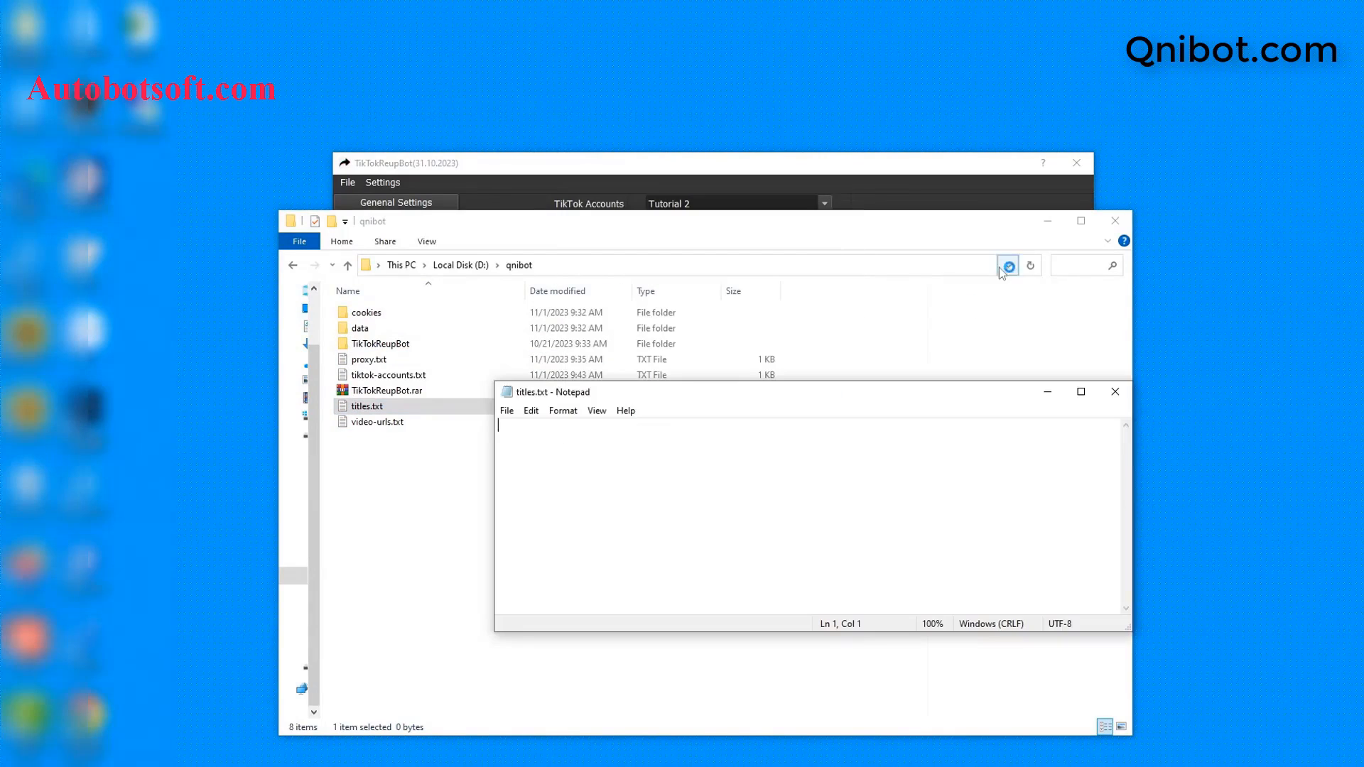
pyautogui.click(1047, 221)
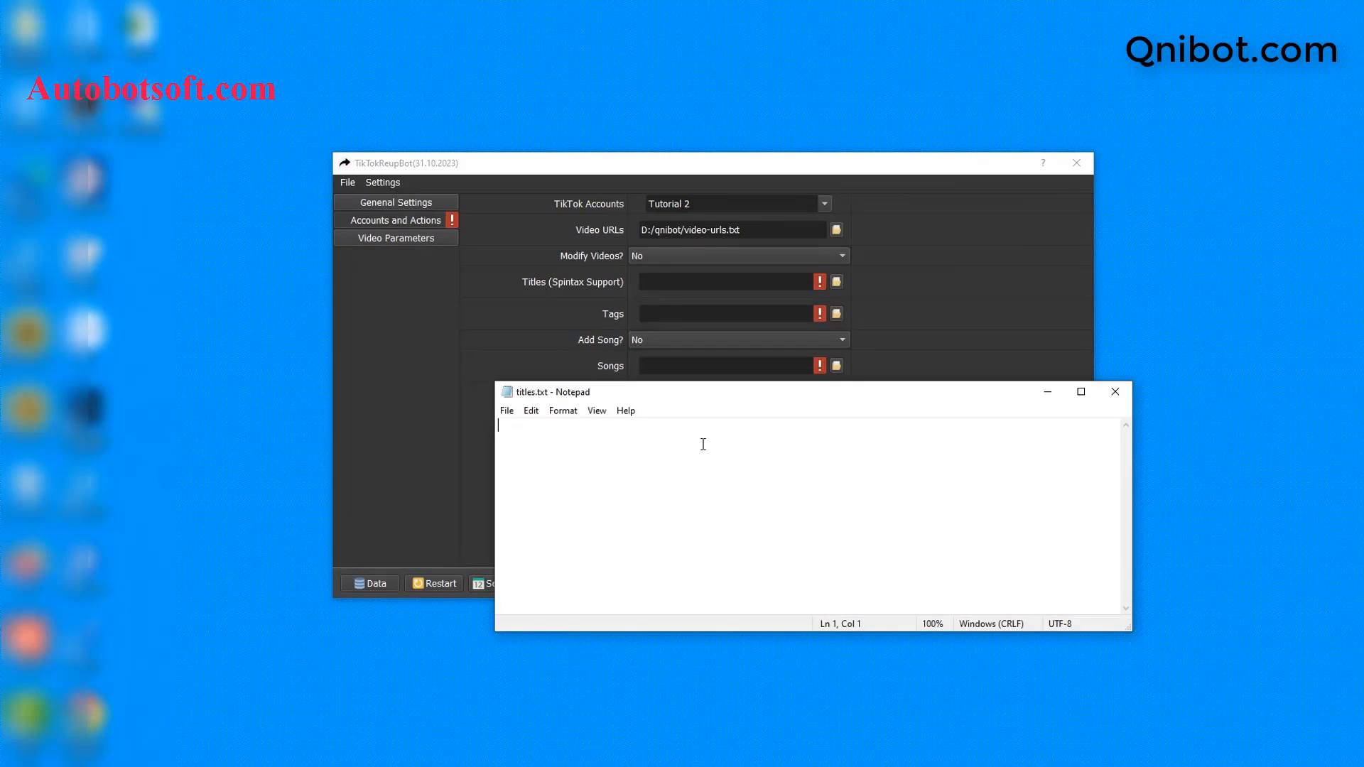
# Step: Enter the titles '{hi|hello} {Sir|Bro} !', 'My song' and 'Hi all', then save titles.txt
pyautogui.write('{hi|hello} {Sir|Bro} !')
pyautogui.press('Return')
pyautogui.write('My song')
pyautogui.press('Return')
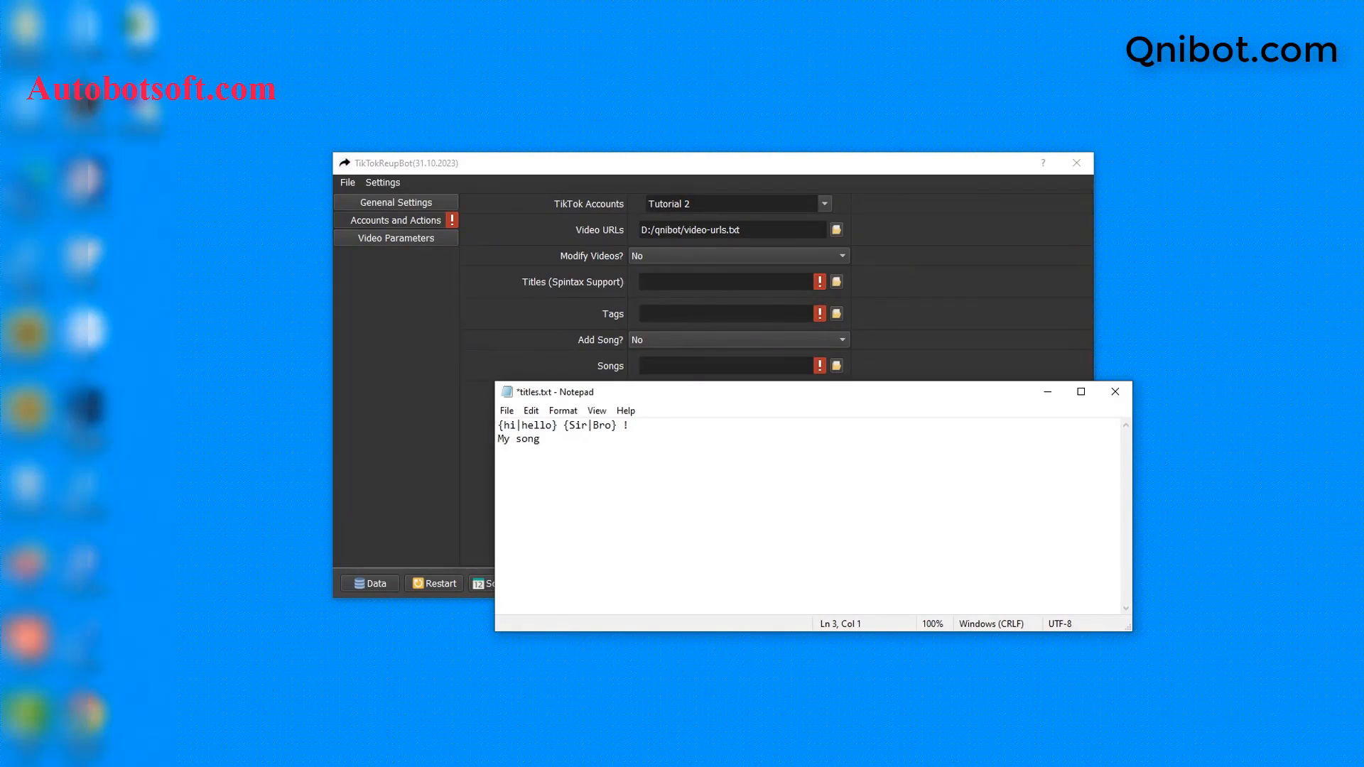
pyautogui.write('Hi all')
pyautogui.click(508, 411)
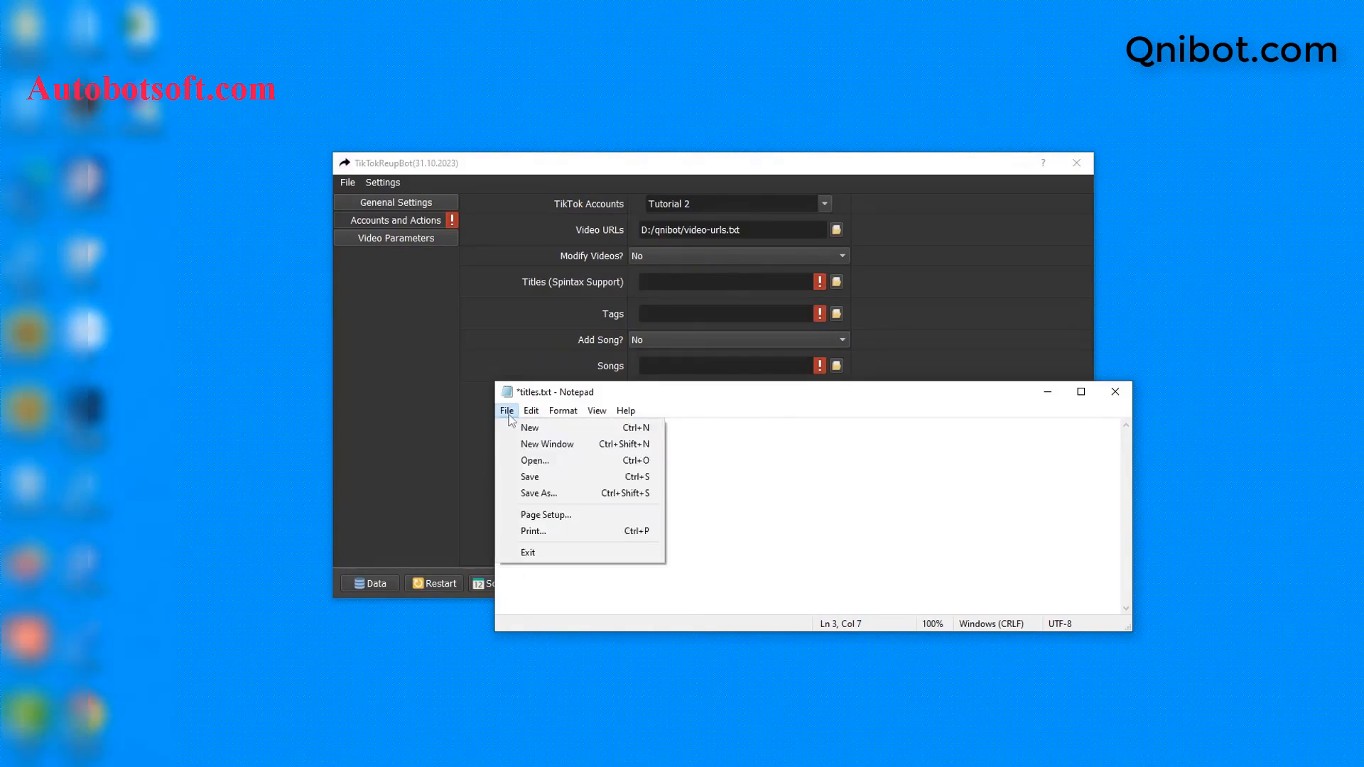
pyautogui.click(508, 411)
pyautogui.click(507, 411)
pyautogui.click(525, 472)
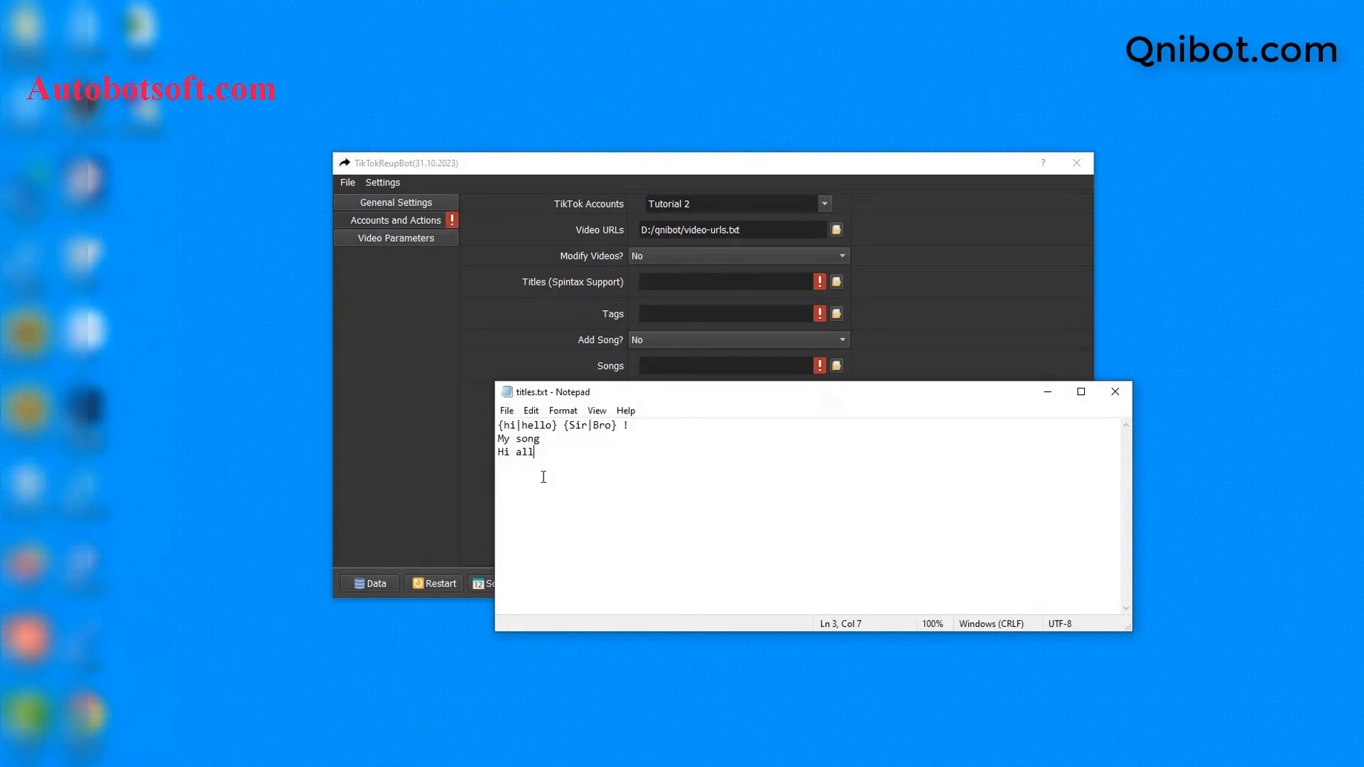
# Step: Set the bot's Titles file to D:/qnibot/titles.txt and close Notepad
pyautogui.click(946, 353)
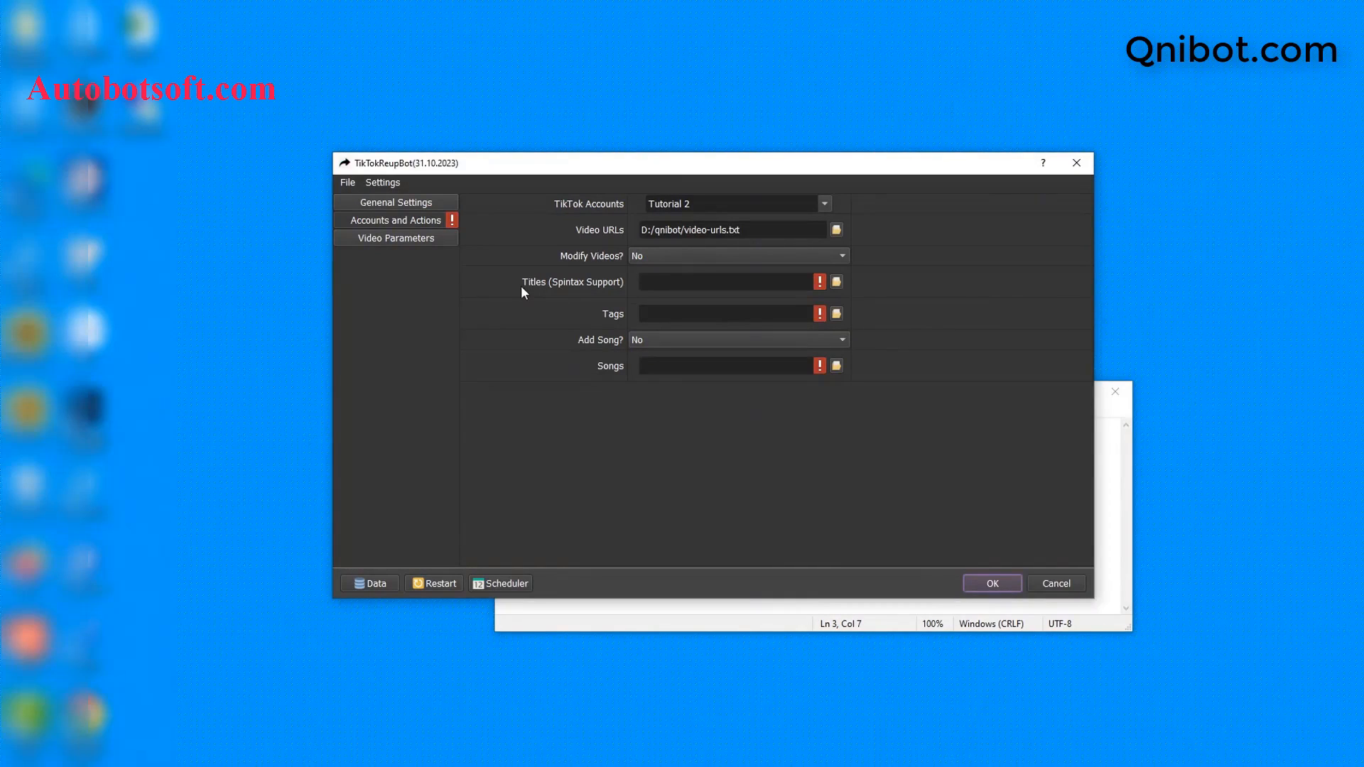
pyautogui.click(832, 286)
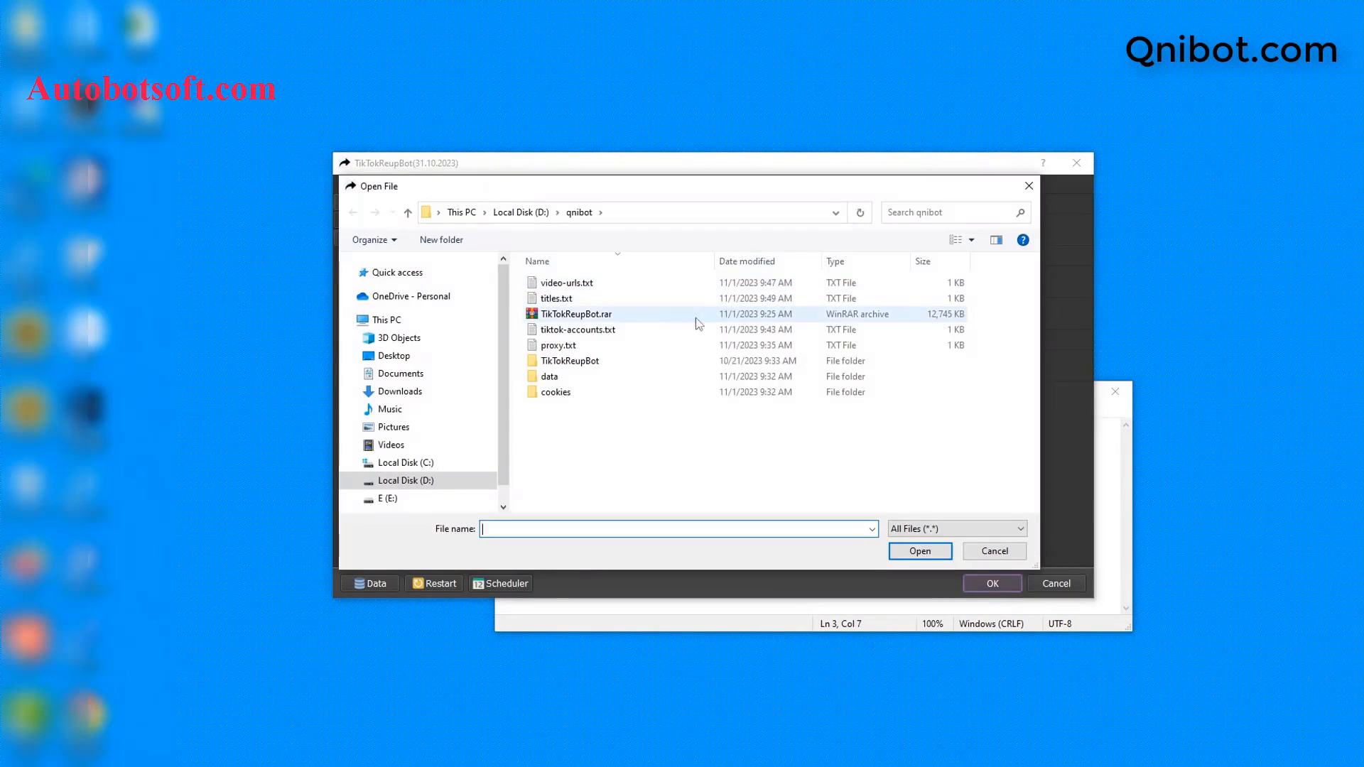
pyautogui.click(558, 300)
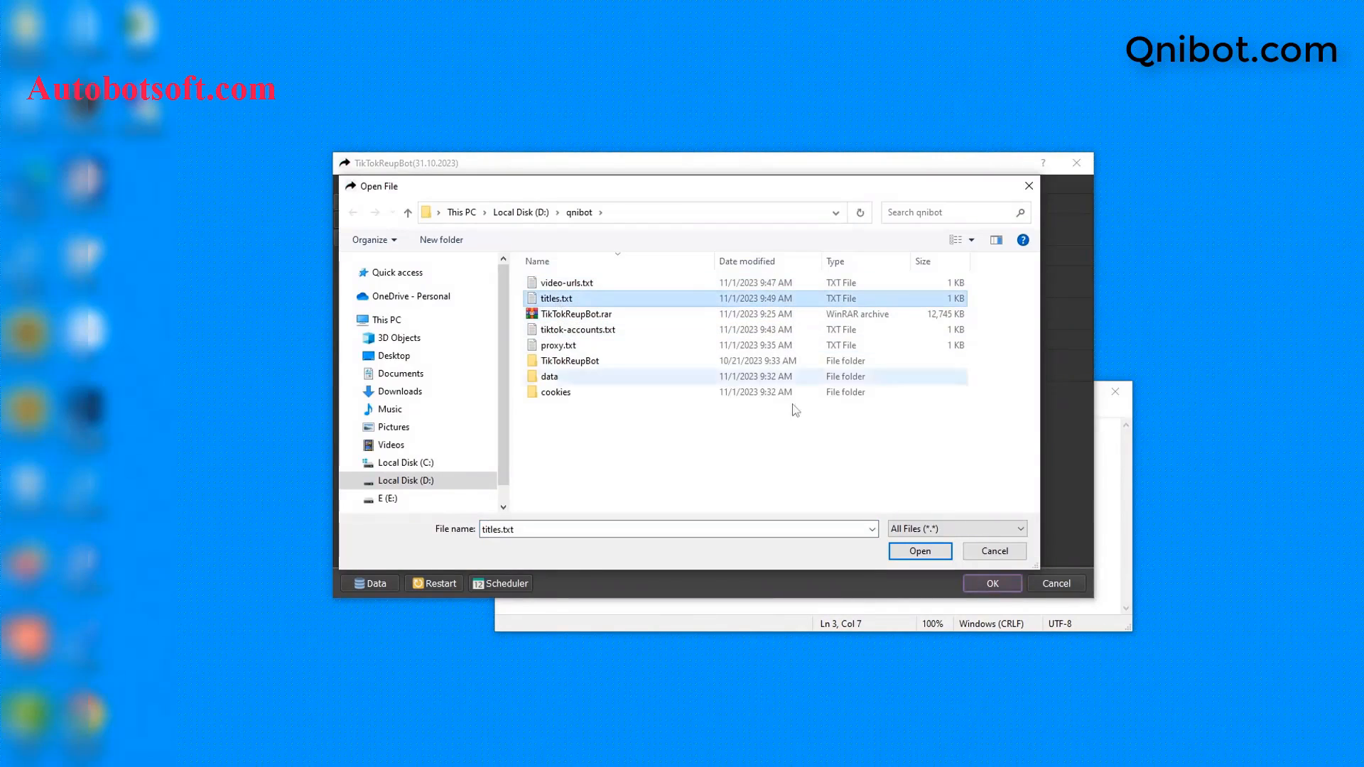
pyautogui.click(905, 549)
pyautogui.click(815, 603)
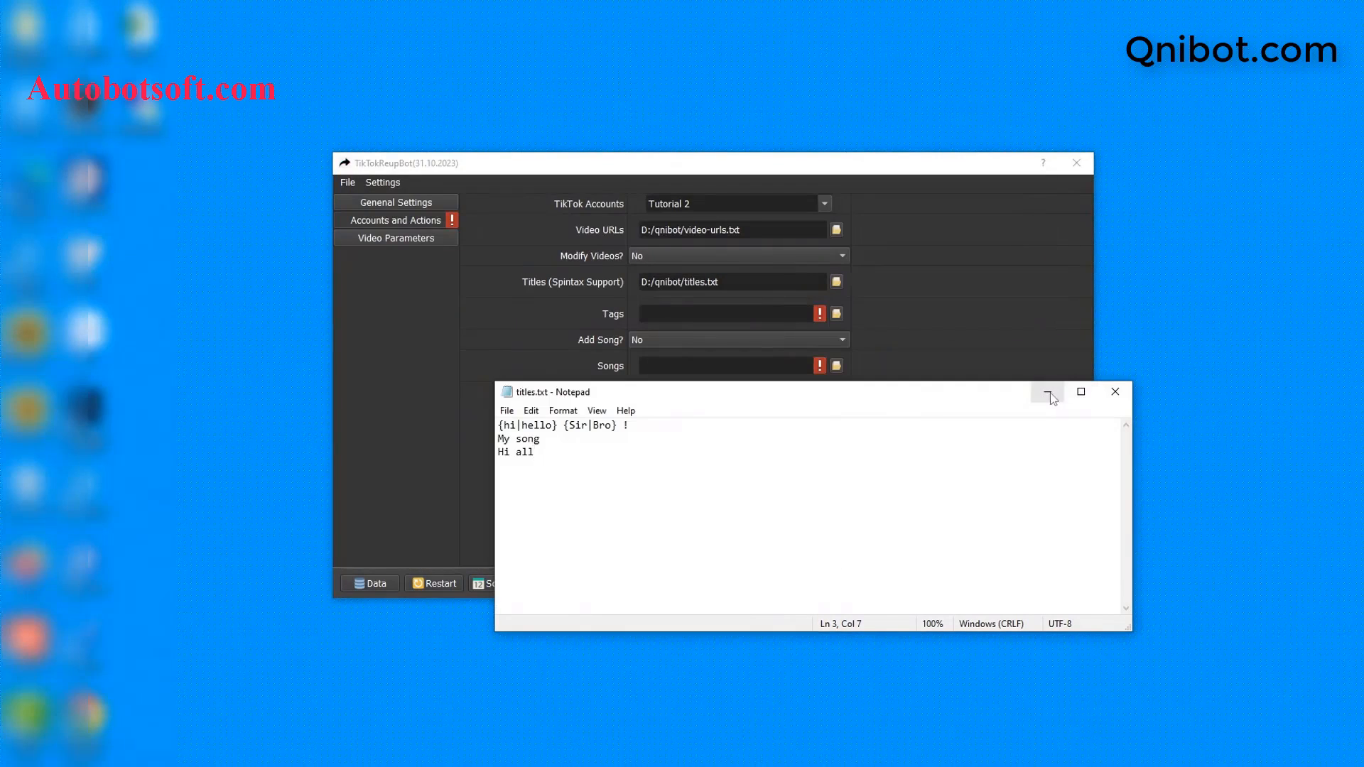
pyautogui.click(1115, 392)
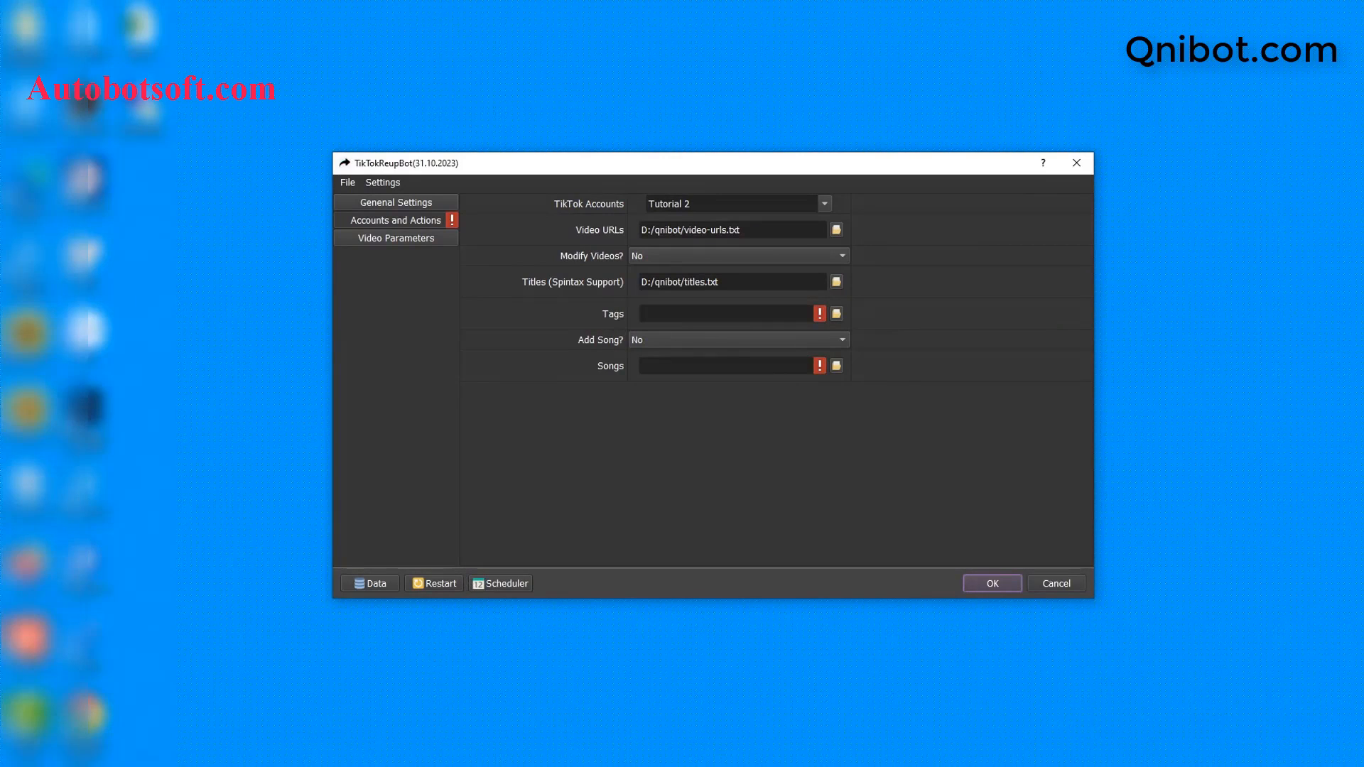
pyautogui.click(319, 763)
# Step: Create tags.txt in D:\qnibot and open it in Notepad
pyautogui.rightClick(385, 463)
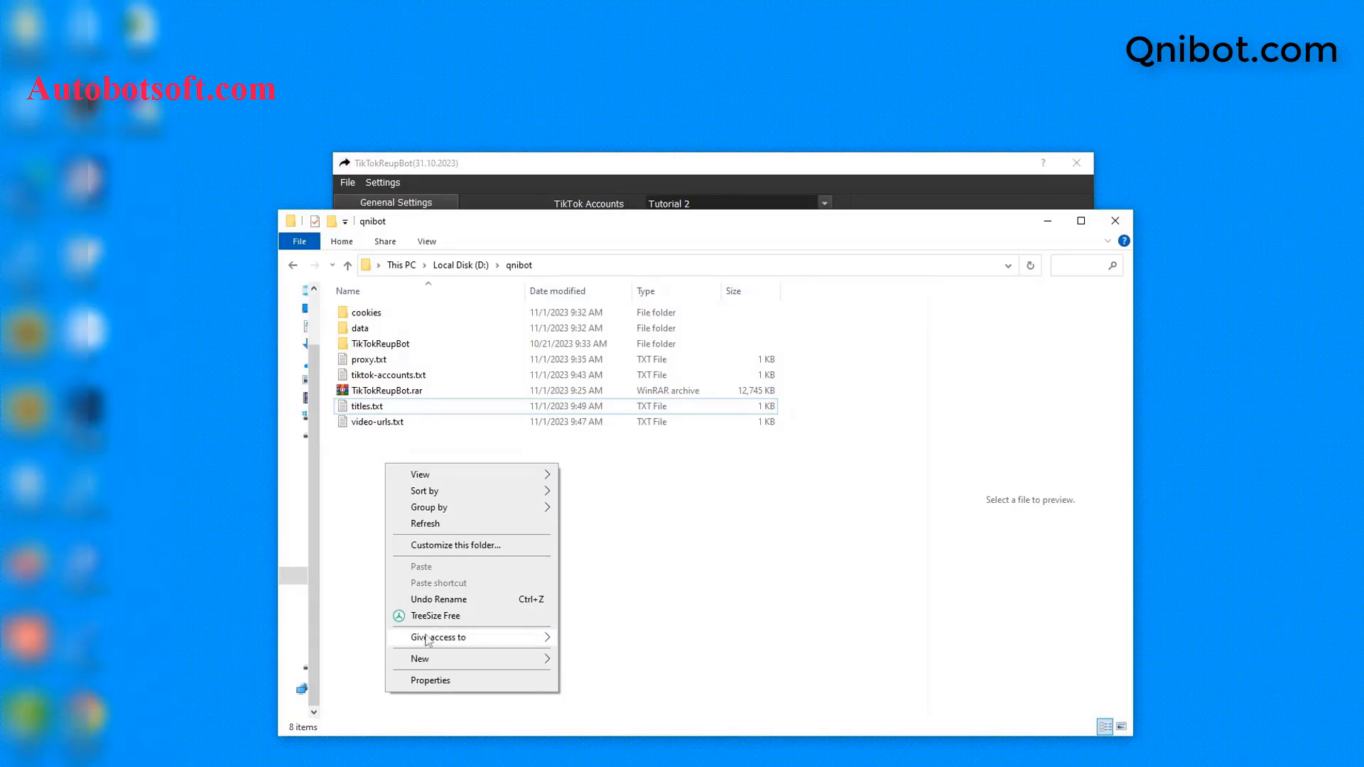
pyautogui.moveTo(419, 658)
pyautogui.click(597, 625)
pyautogui.write('t')
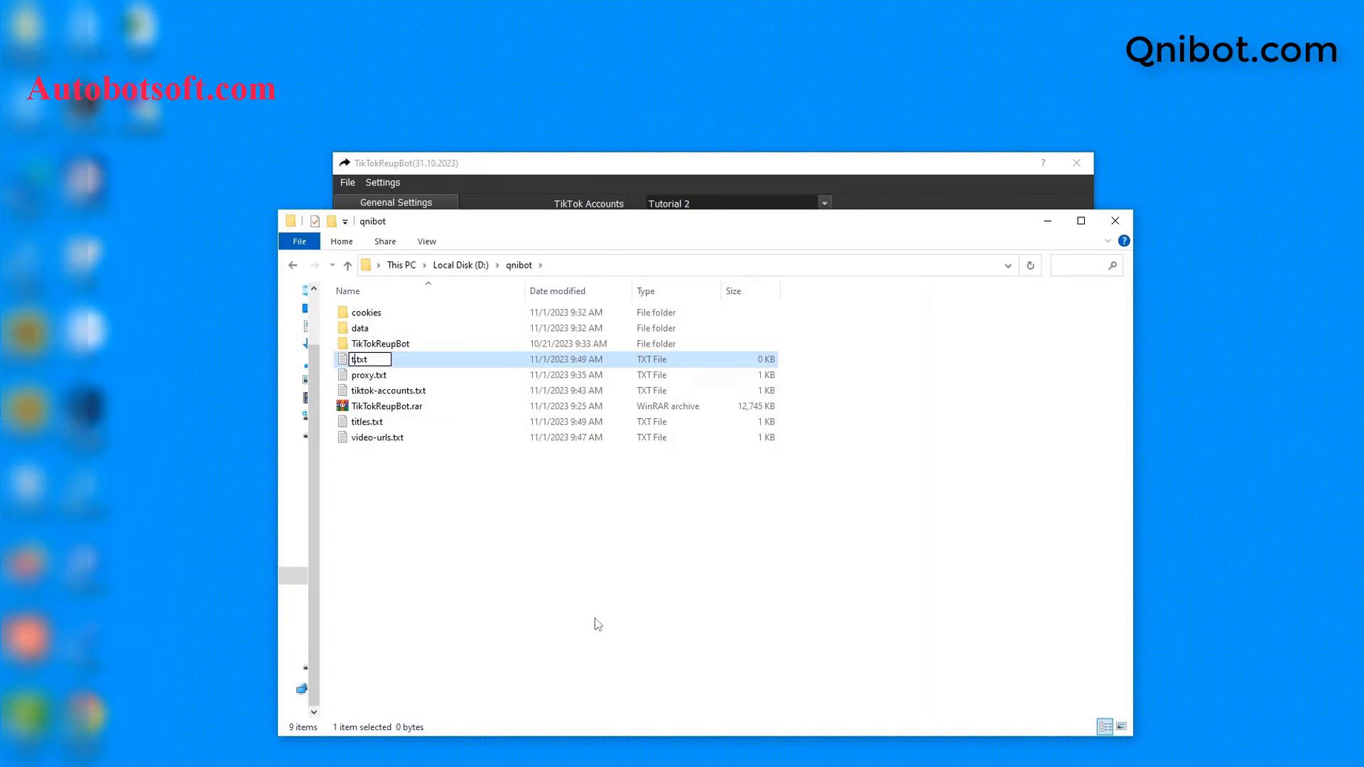
pyautogui.write('ags')
pyautogui.press('Return')
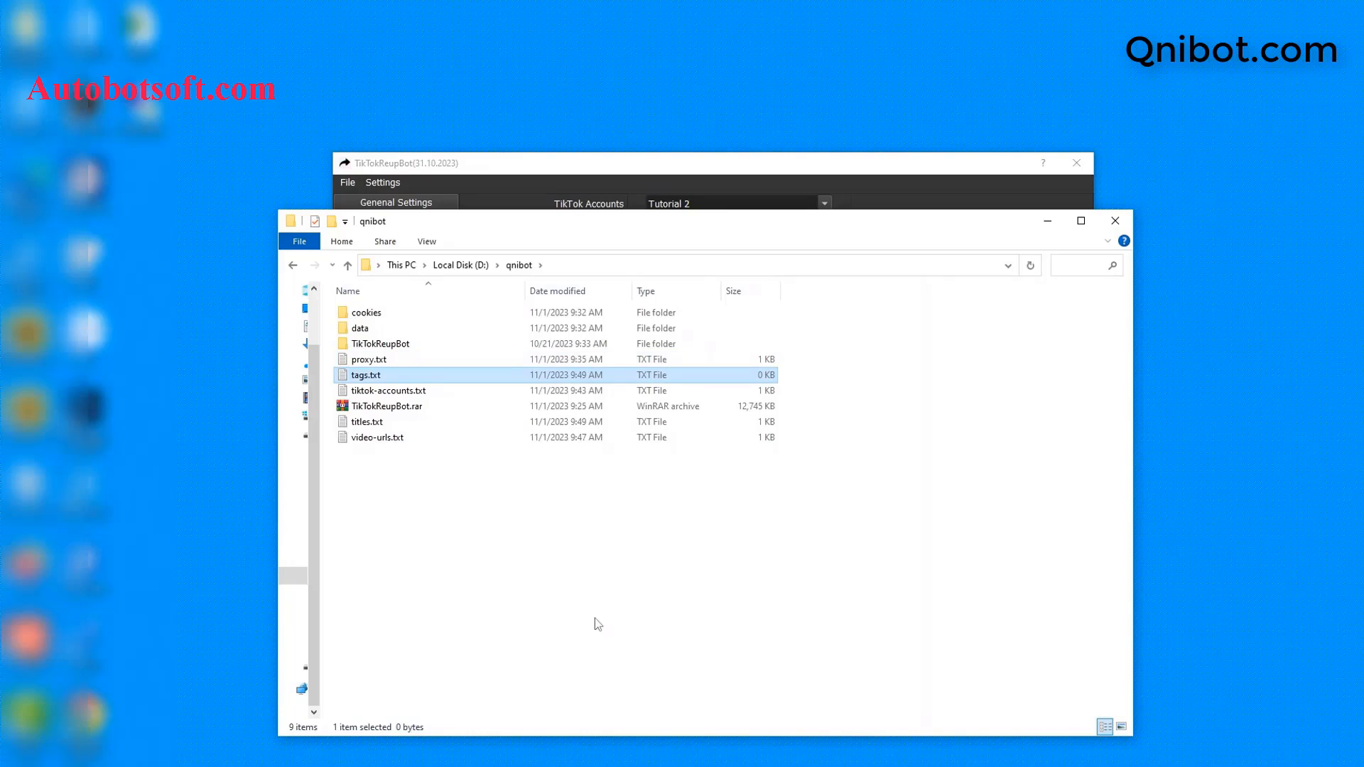
pyautogui.doubleClick(445, 375)
pyautogui.click(782, 257)
pyautogui.click(785, 412)
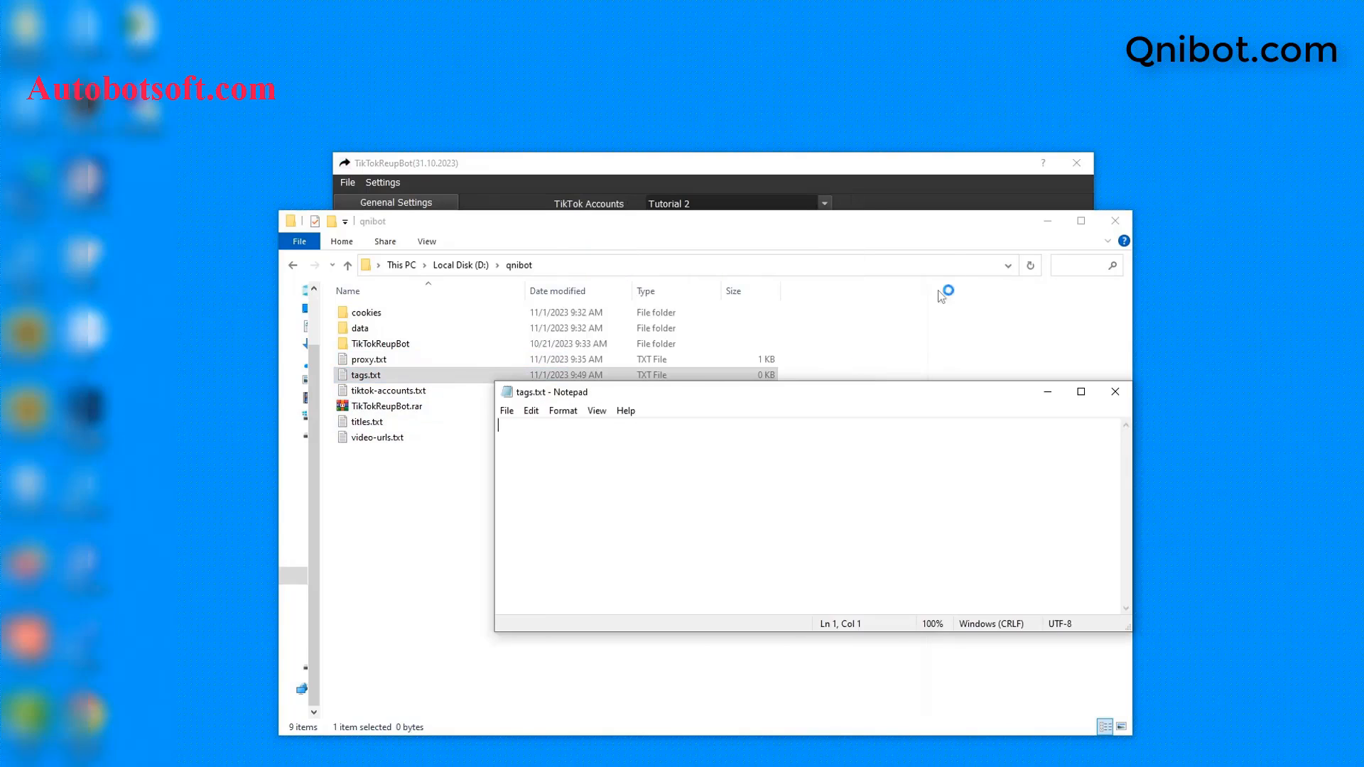
pyautogui.click(1047, 220)
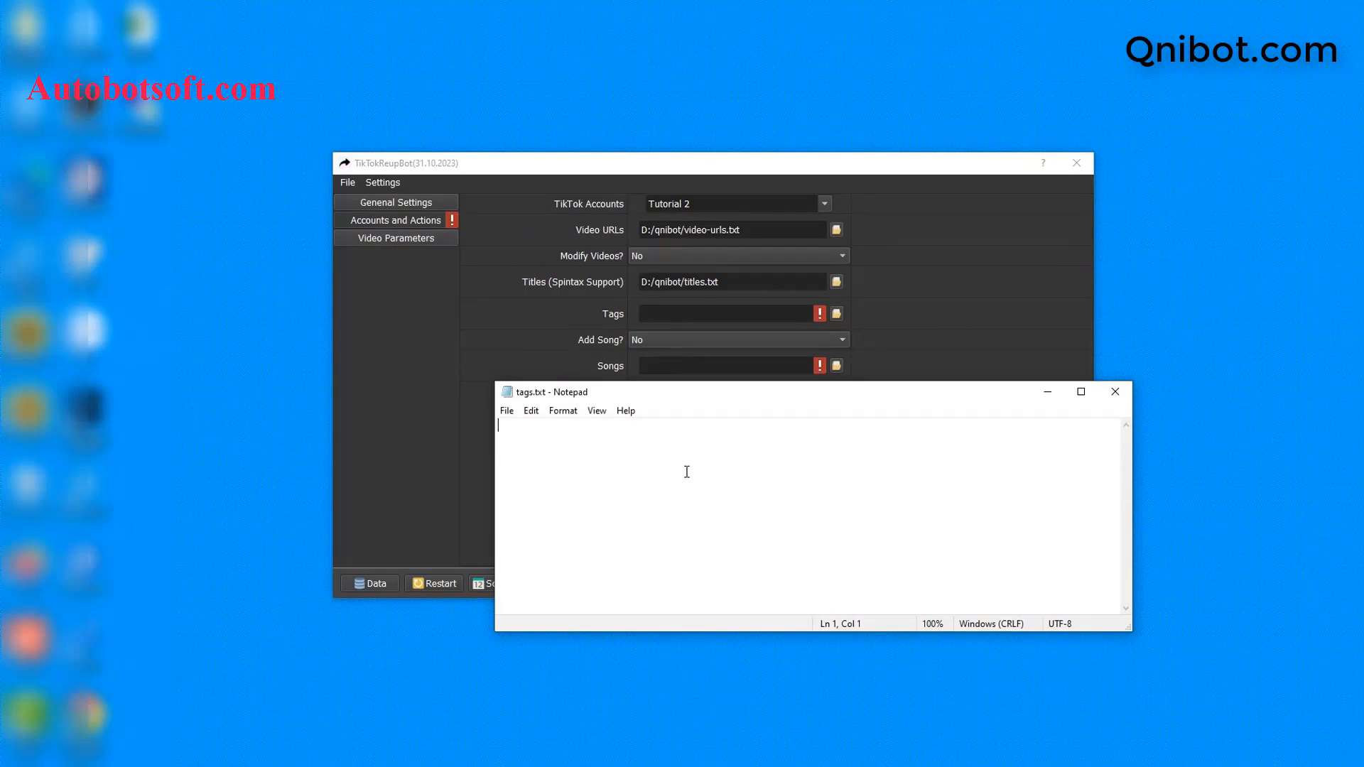
# Step: Enter the tags tiktok trending, hot and music video on separate lines and save tags.txt
pyautogui.write('tiktok ')
pyautogui.write('tr')
pyautogui.write('e')
pyautogui.write('nding')
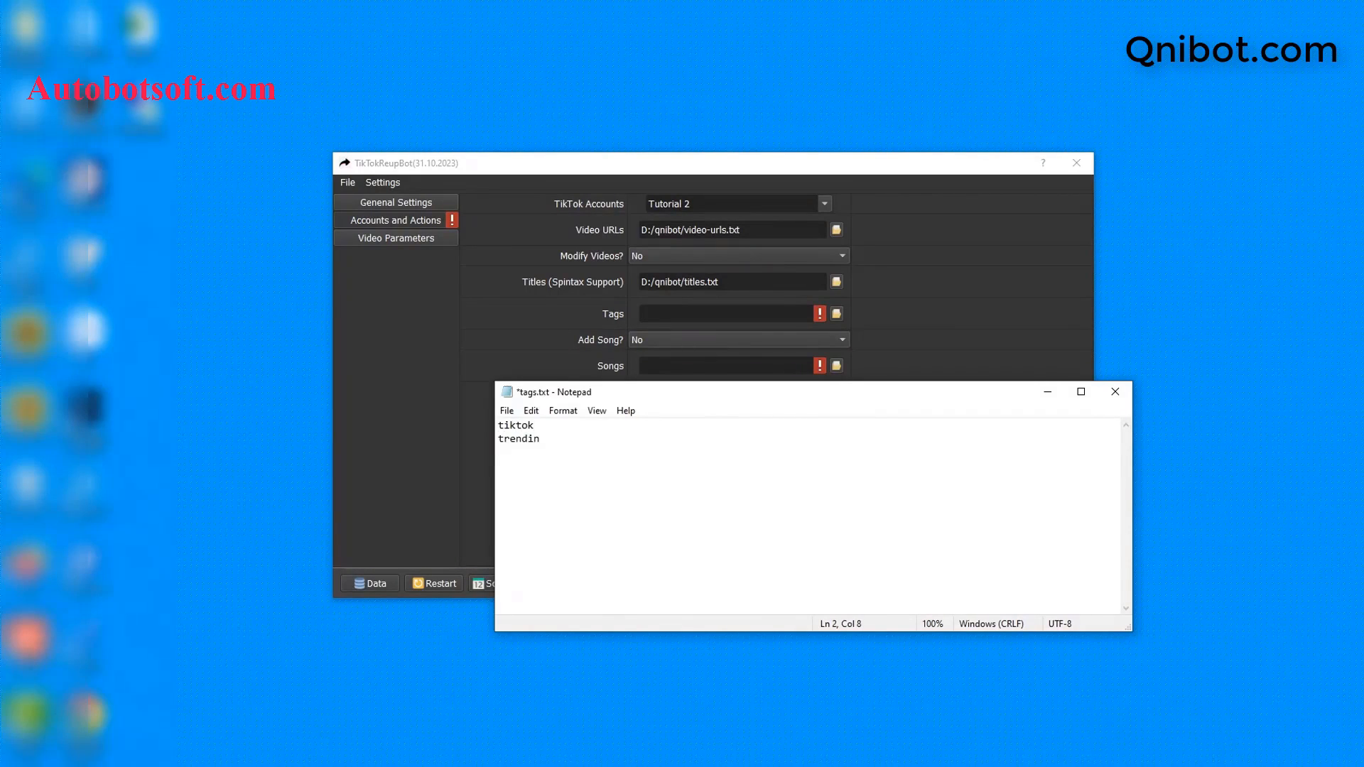
pyautogui.press('Return')
pyautogui.write('hot')
pyautogui.press('Return')
pyautogui.write('music video')
pyautogui.click(507, 410)
pyautogui.click(542, 482)
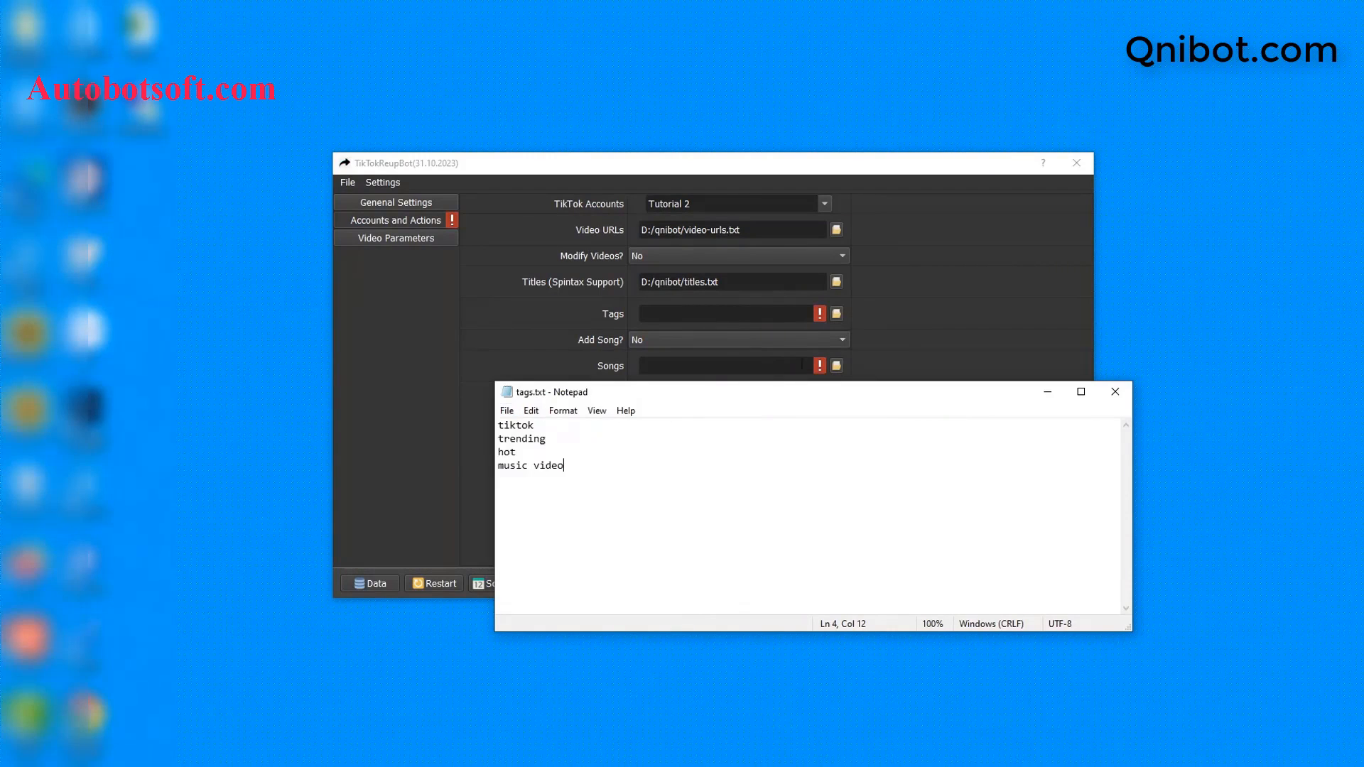
# Step: Choose tags.txt for the bot's Tags setting
pyautogui.click(554, 335)
pyautogui.click(837, 318)
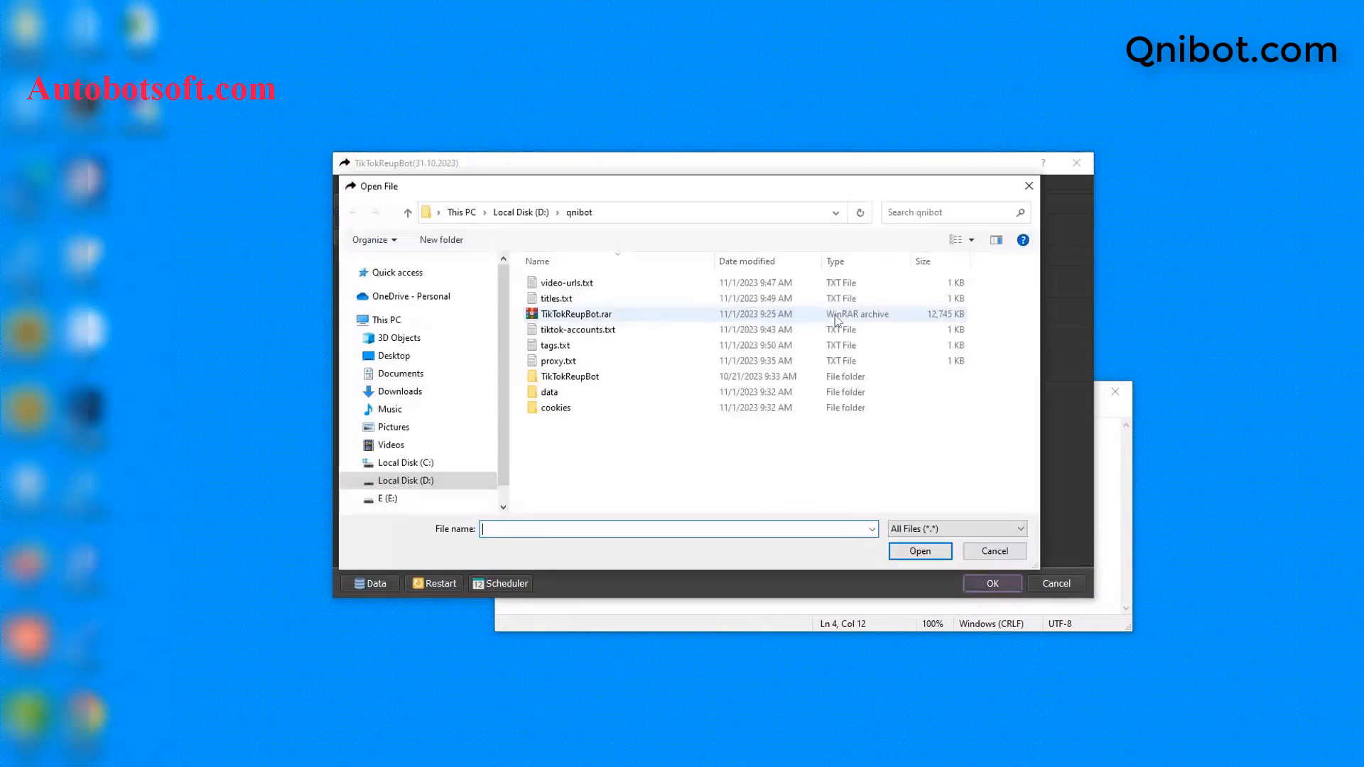
pyautogui.click(561, 346)
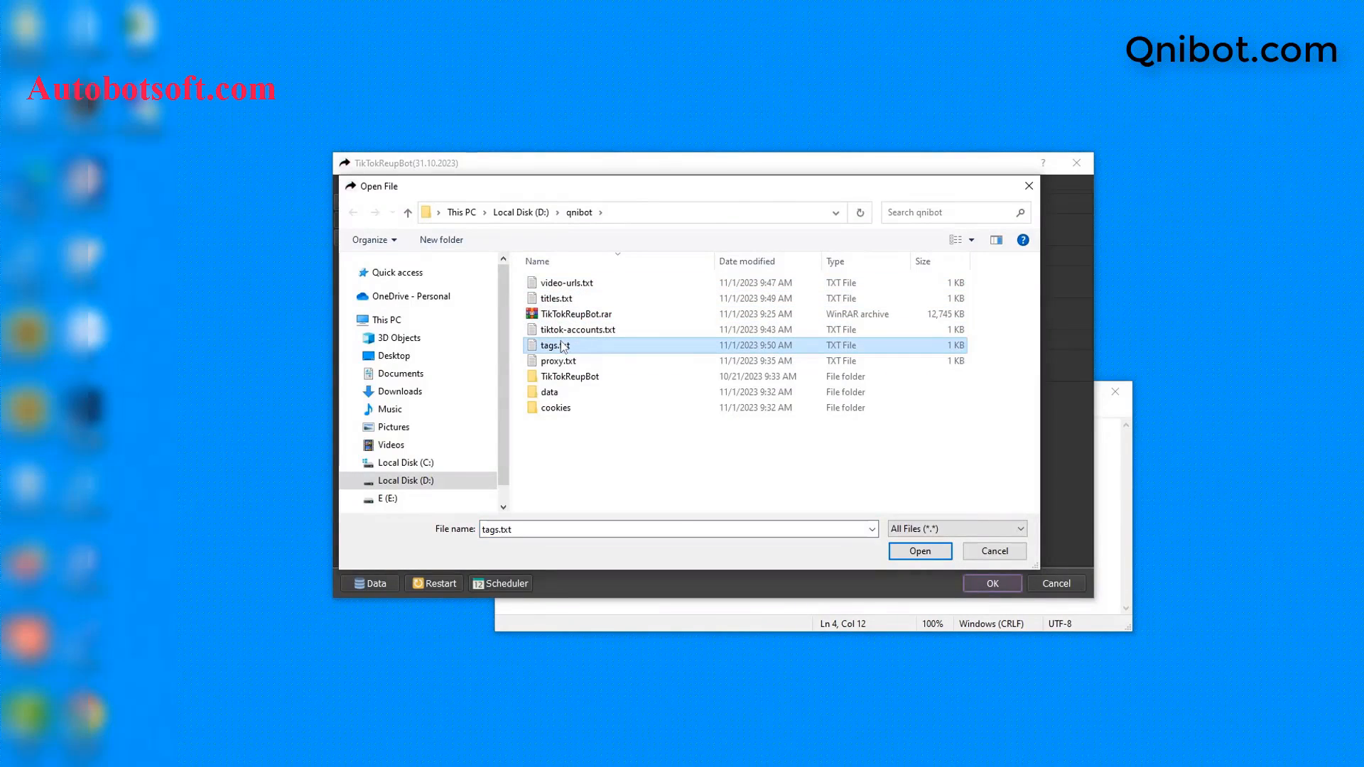